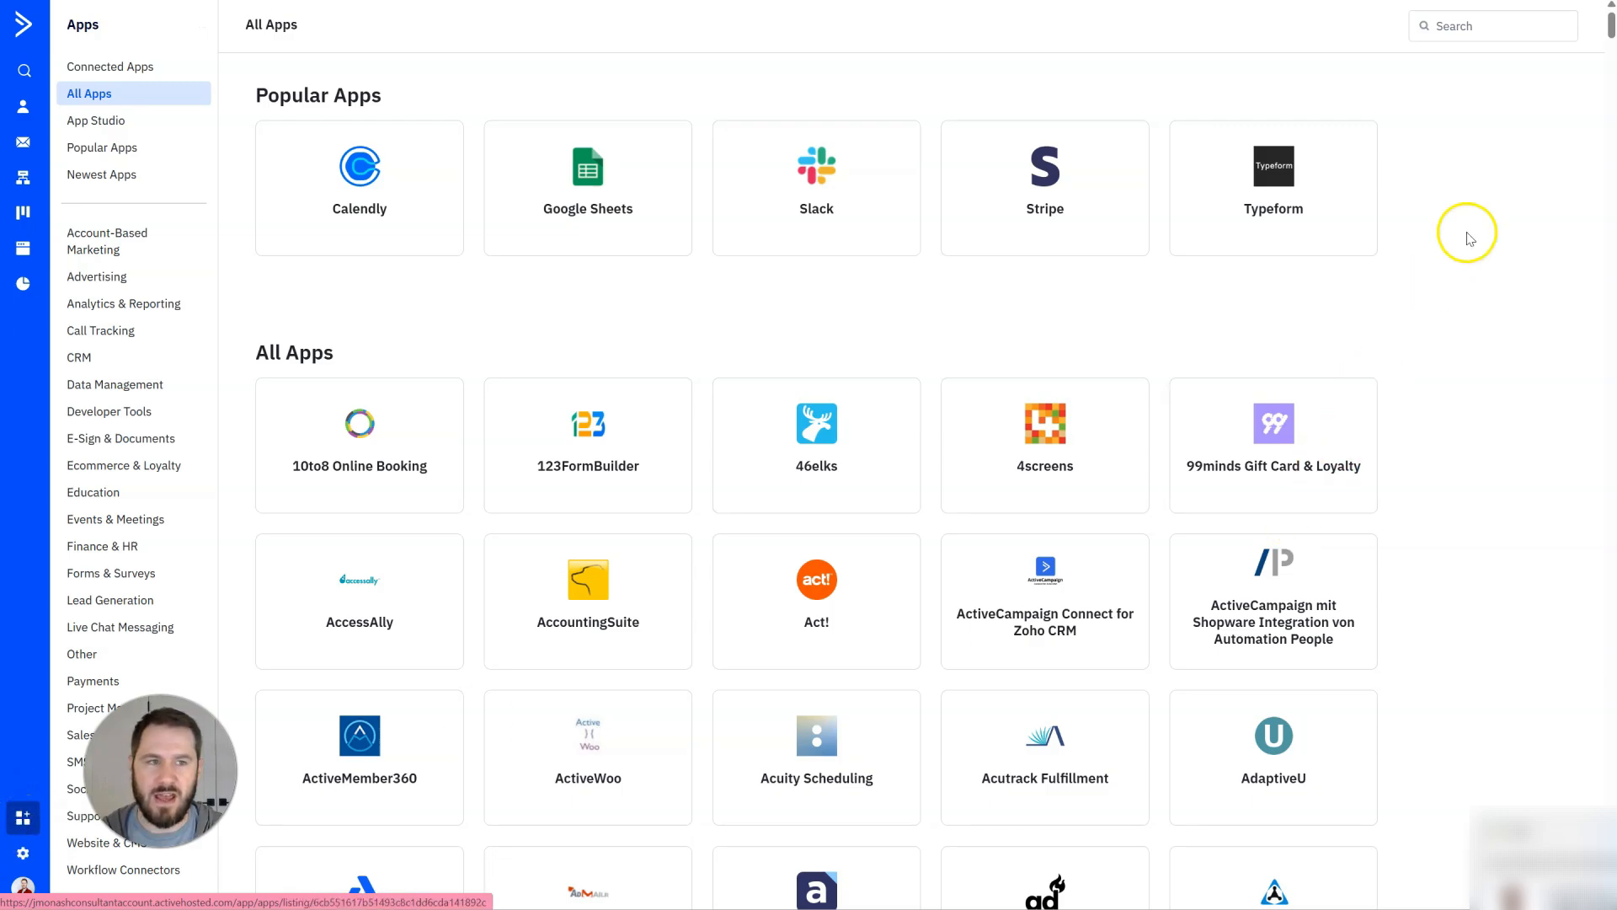
# Search the ActiveCampaign app directory and look through the Eventbrite and Optix integration listings.
pyautogui.click(1470, 31)
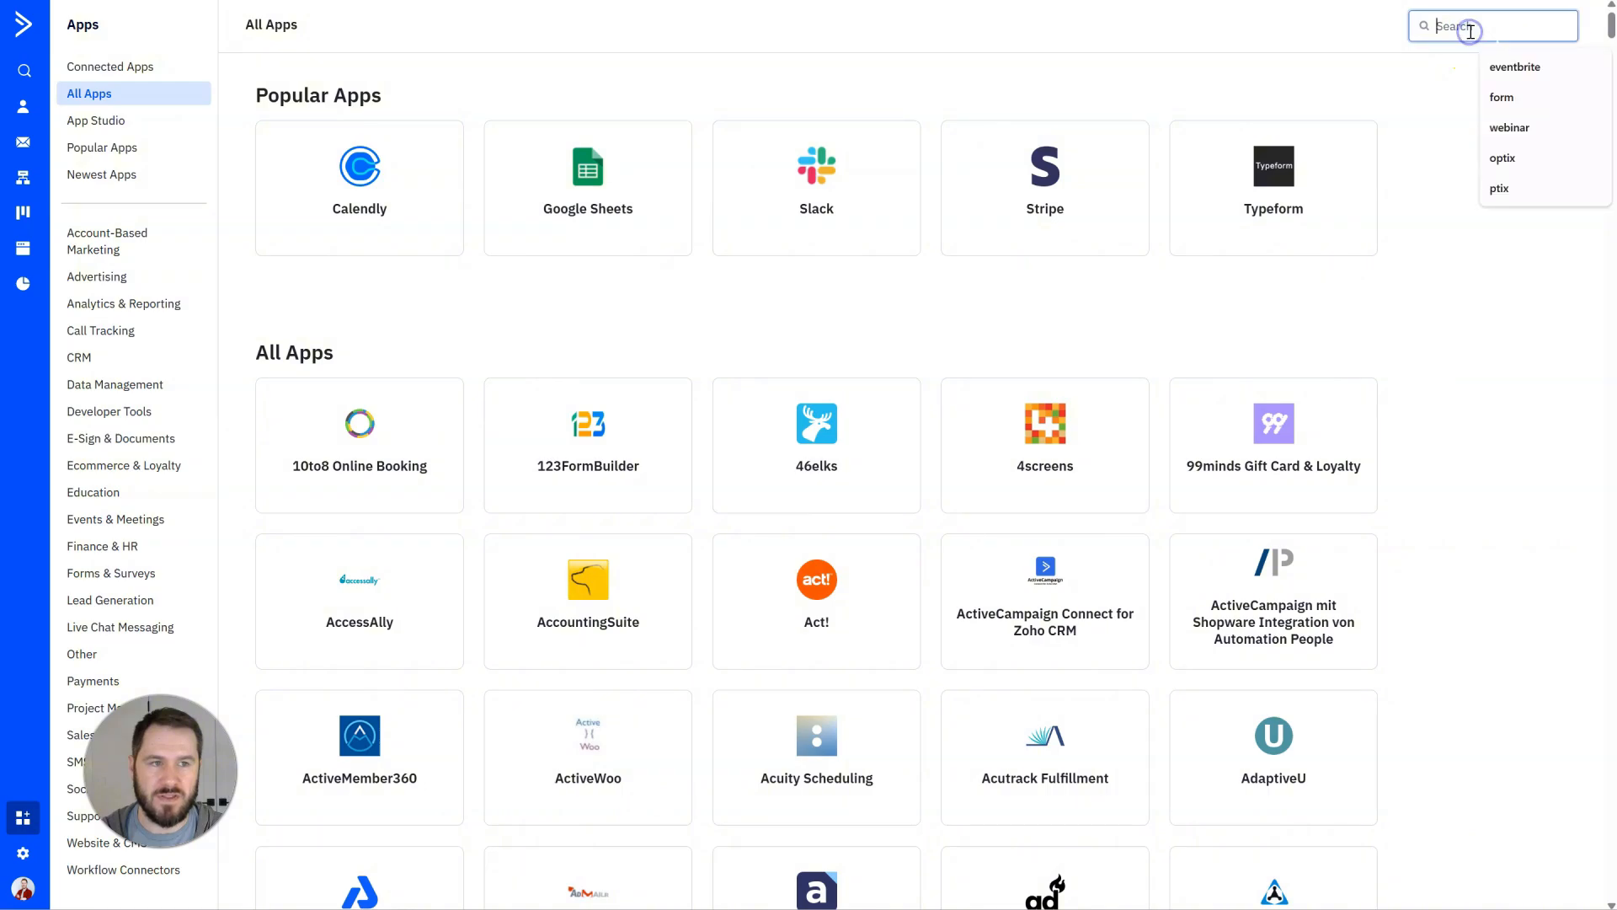
pyautogui.click(1454, 64)
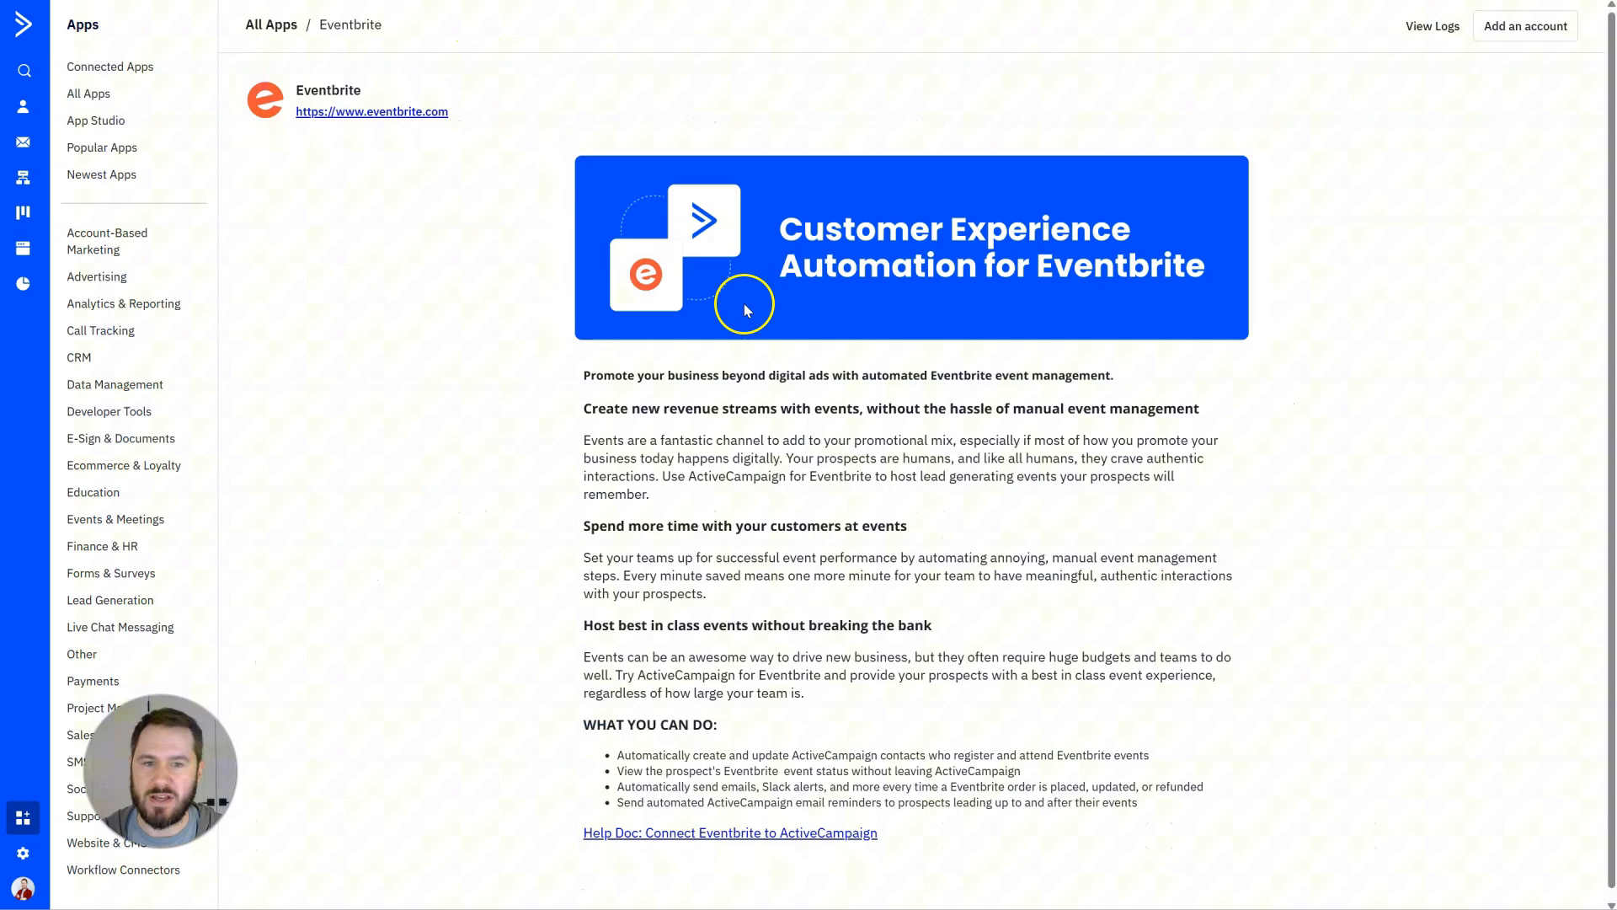
pyautogui.click(859, 409)
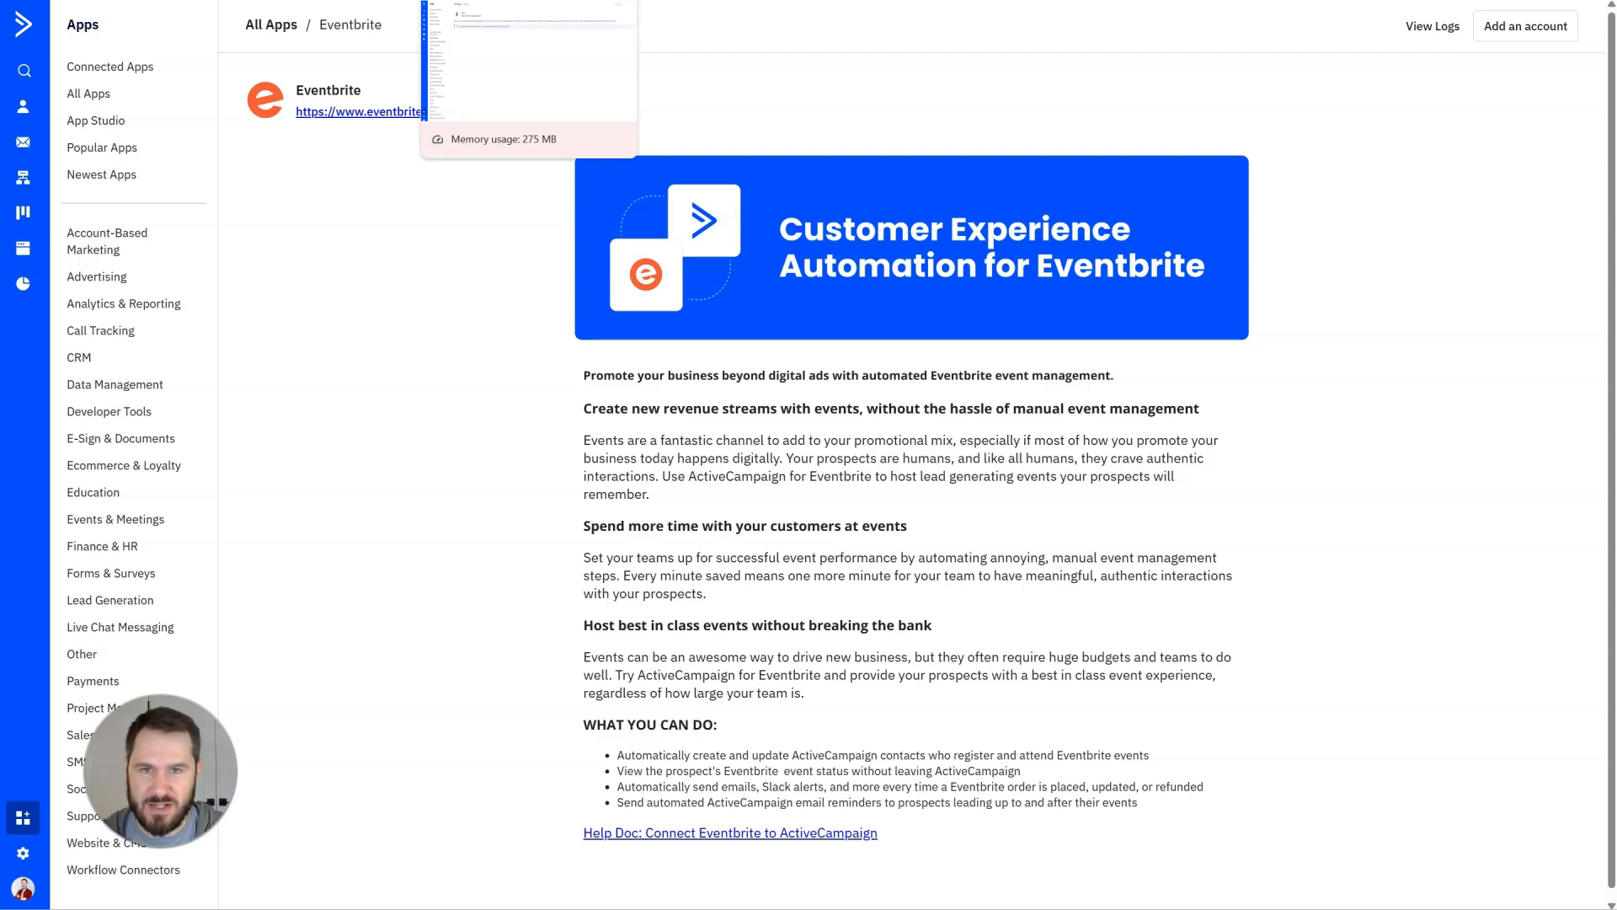
pyautogui.click(506, 0)
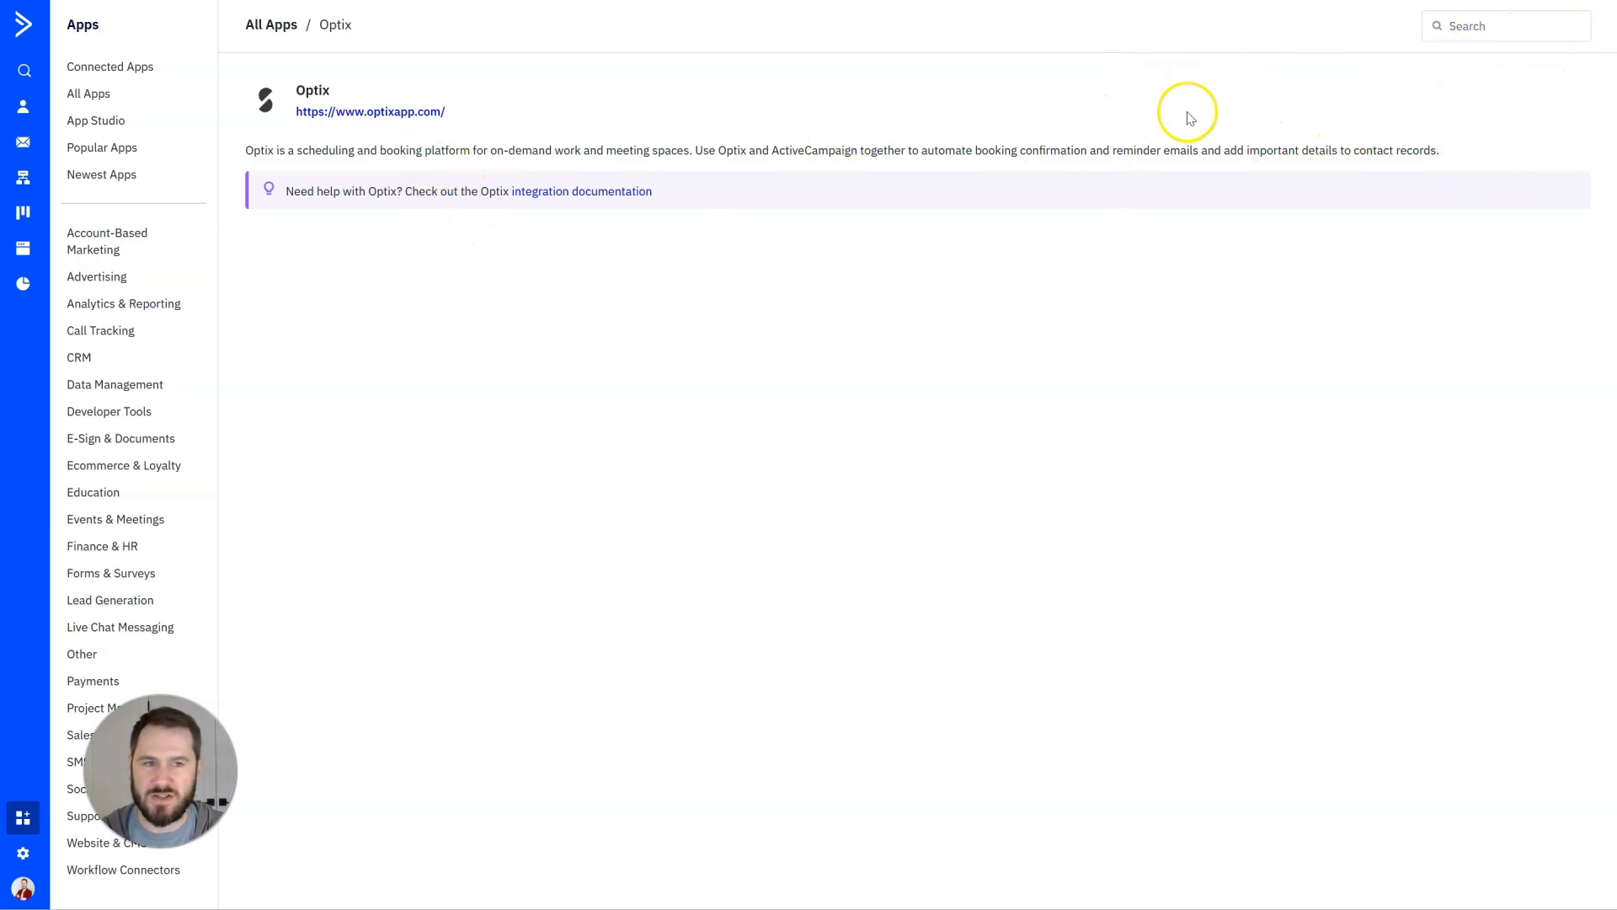
# Open the Optix integration documentation, search Zapier's app directory for optix, and review its available triggers.
pyautogui.click(564, 193)
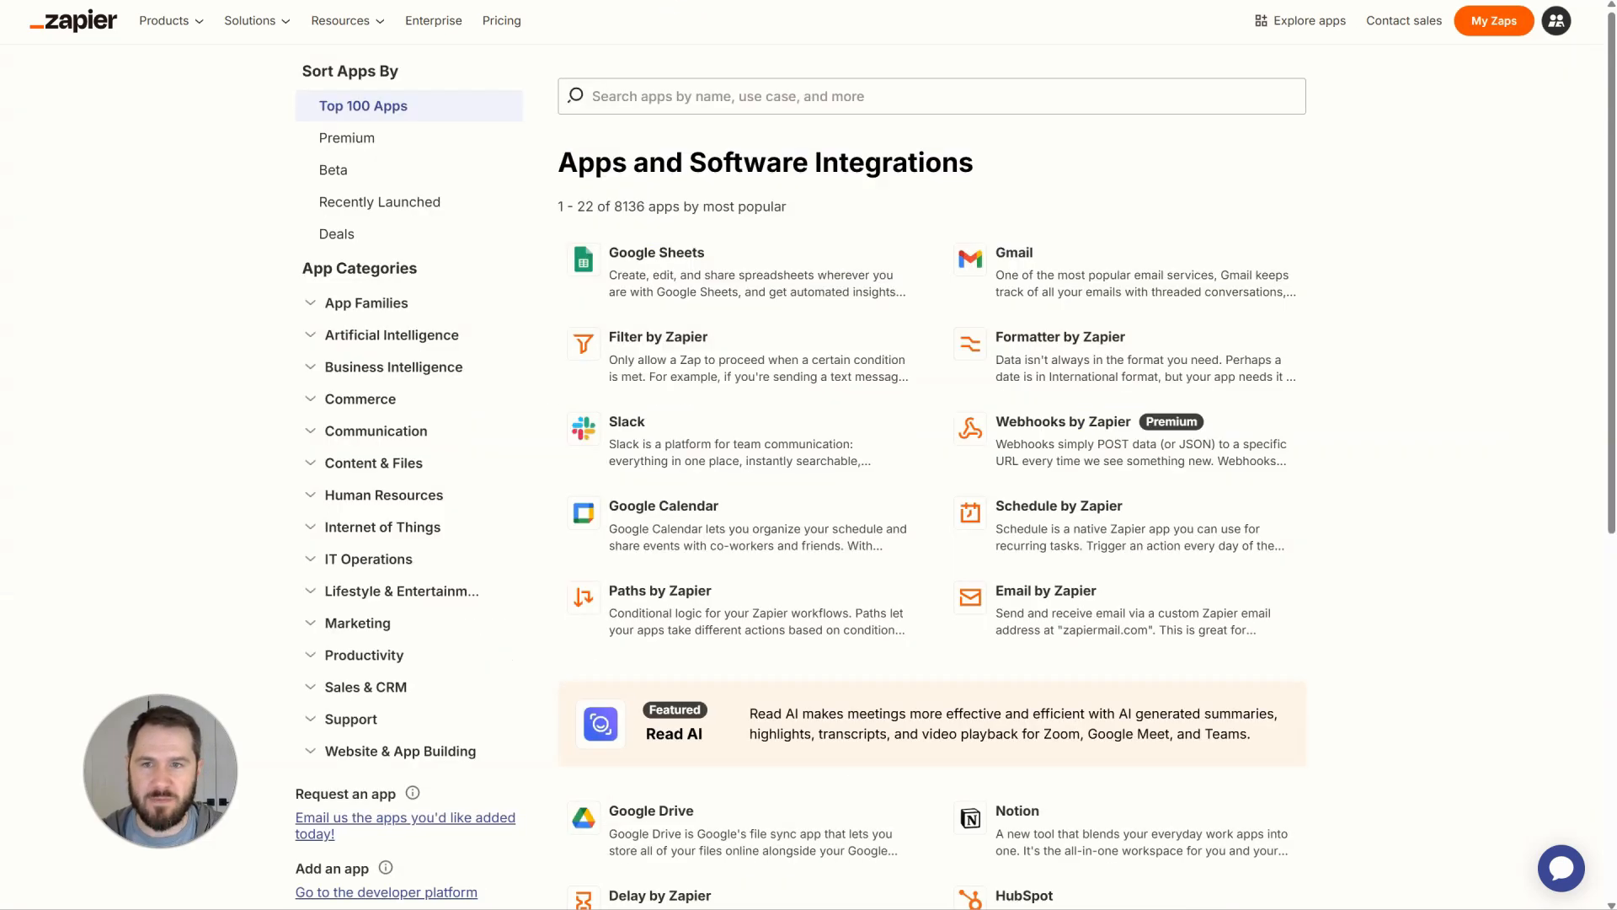
pyautogui.click(691, 99)
pyautogui.write('optix')
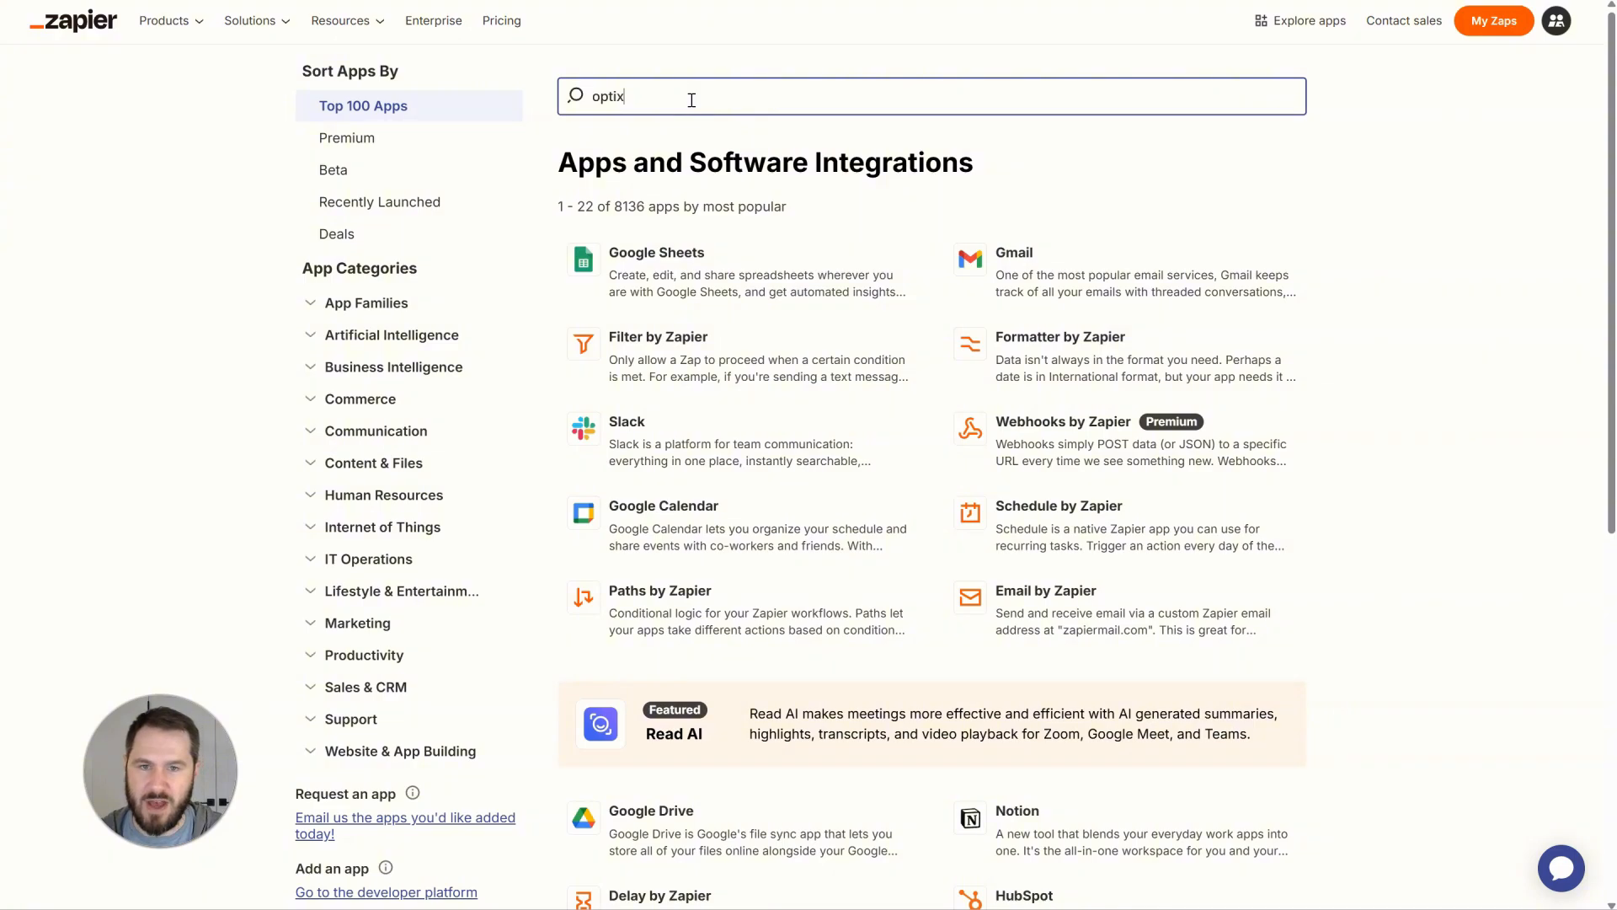
pyautogui.click(674, 143)
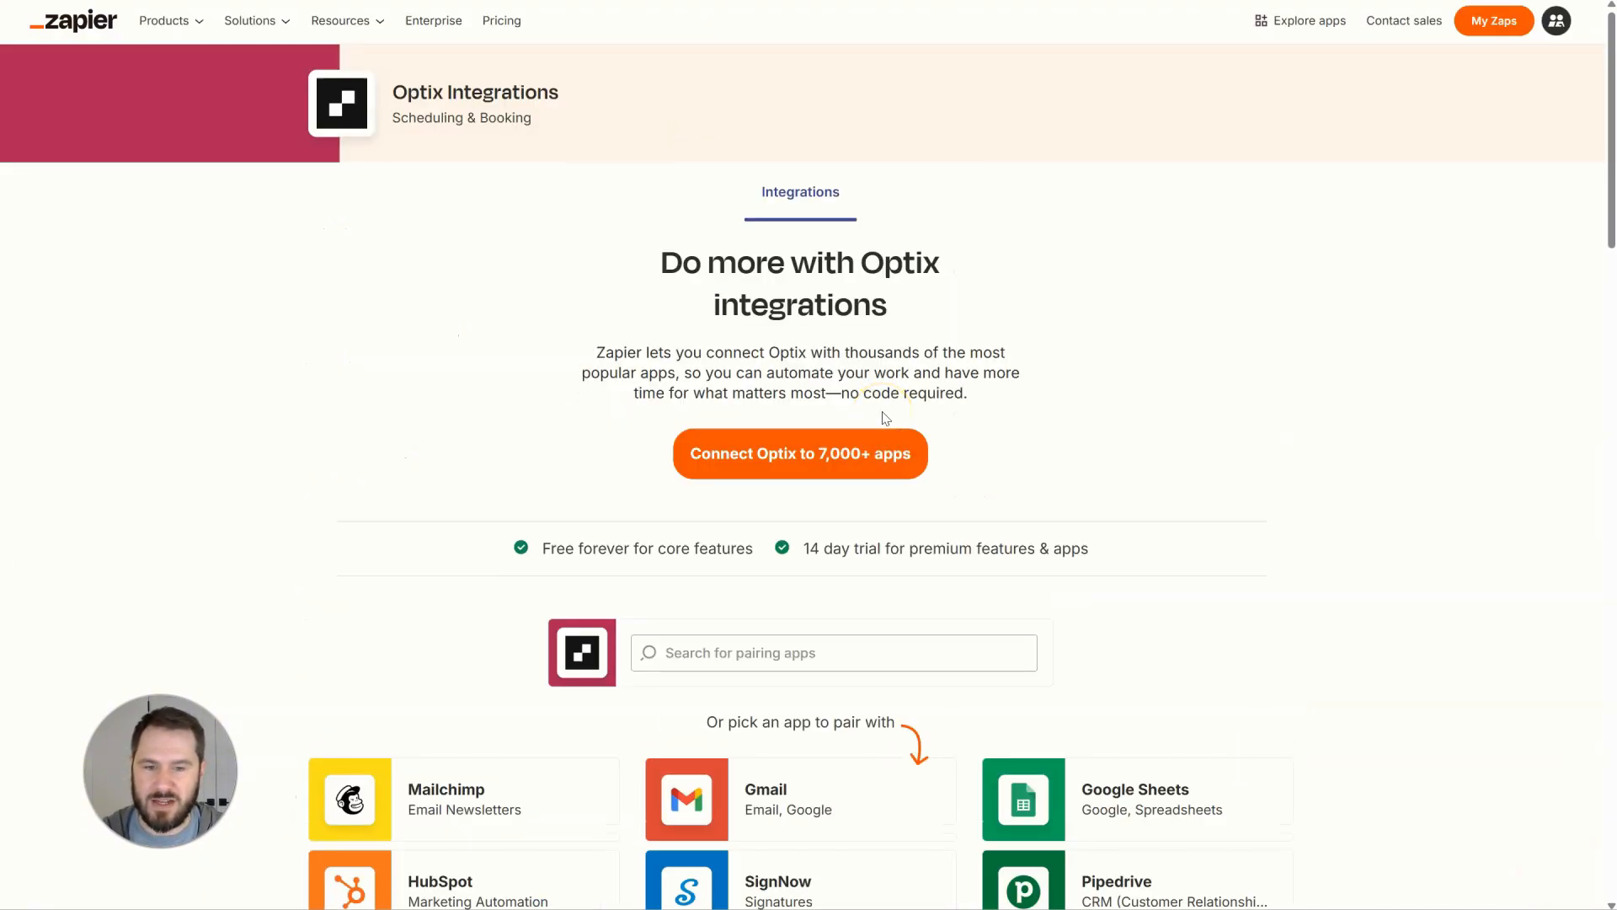
pyautogui.scroll(-20, 81, 408)
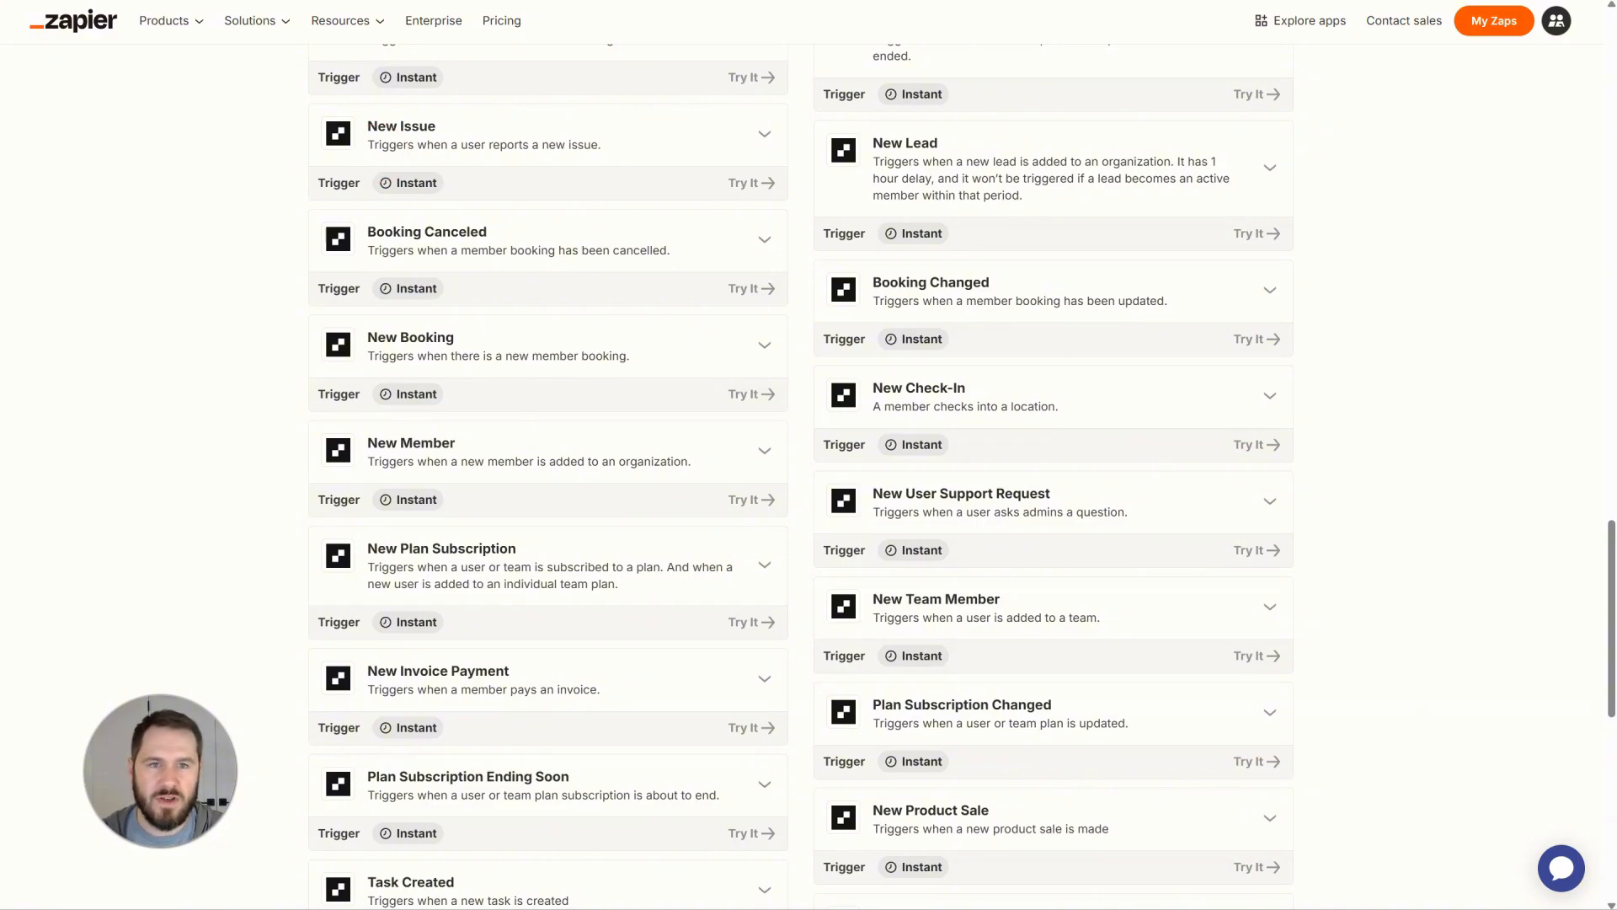
# Switch to the Zapier dashboard and create a new Zap.
pyautogui.click(952, 1)
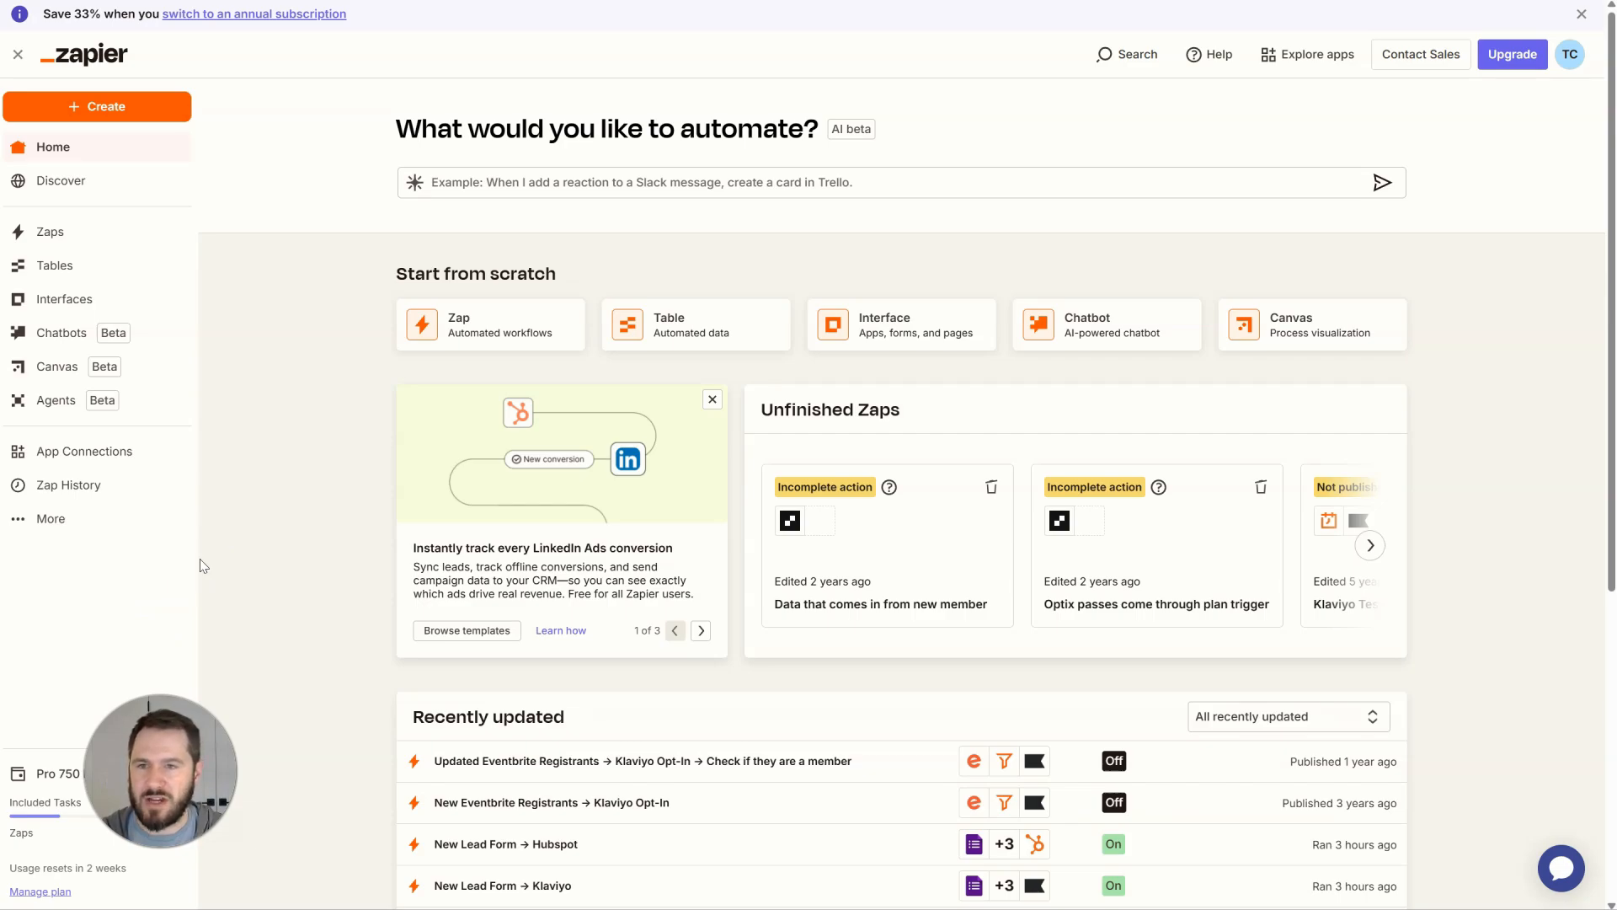
pyautogui.click(103, 121)
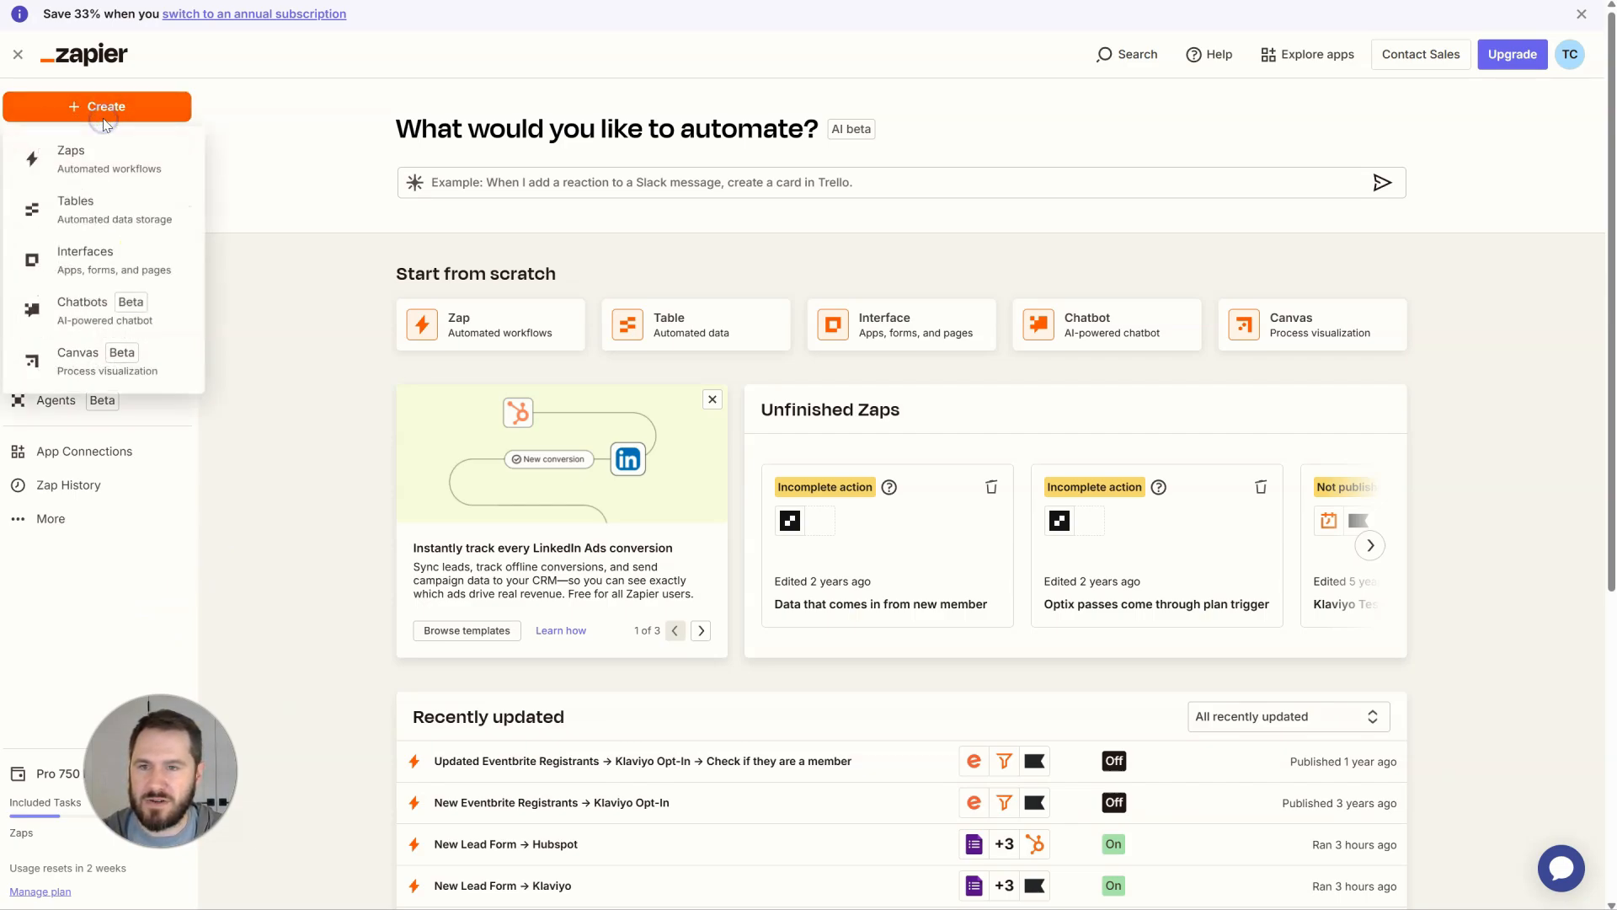
pyautogui.click(80, 171)
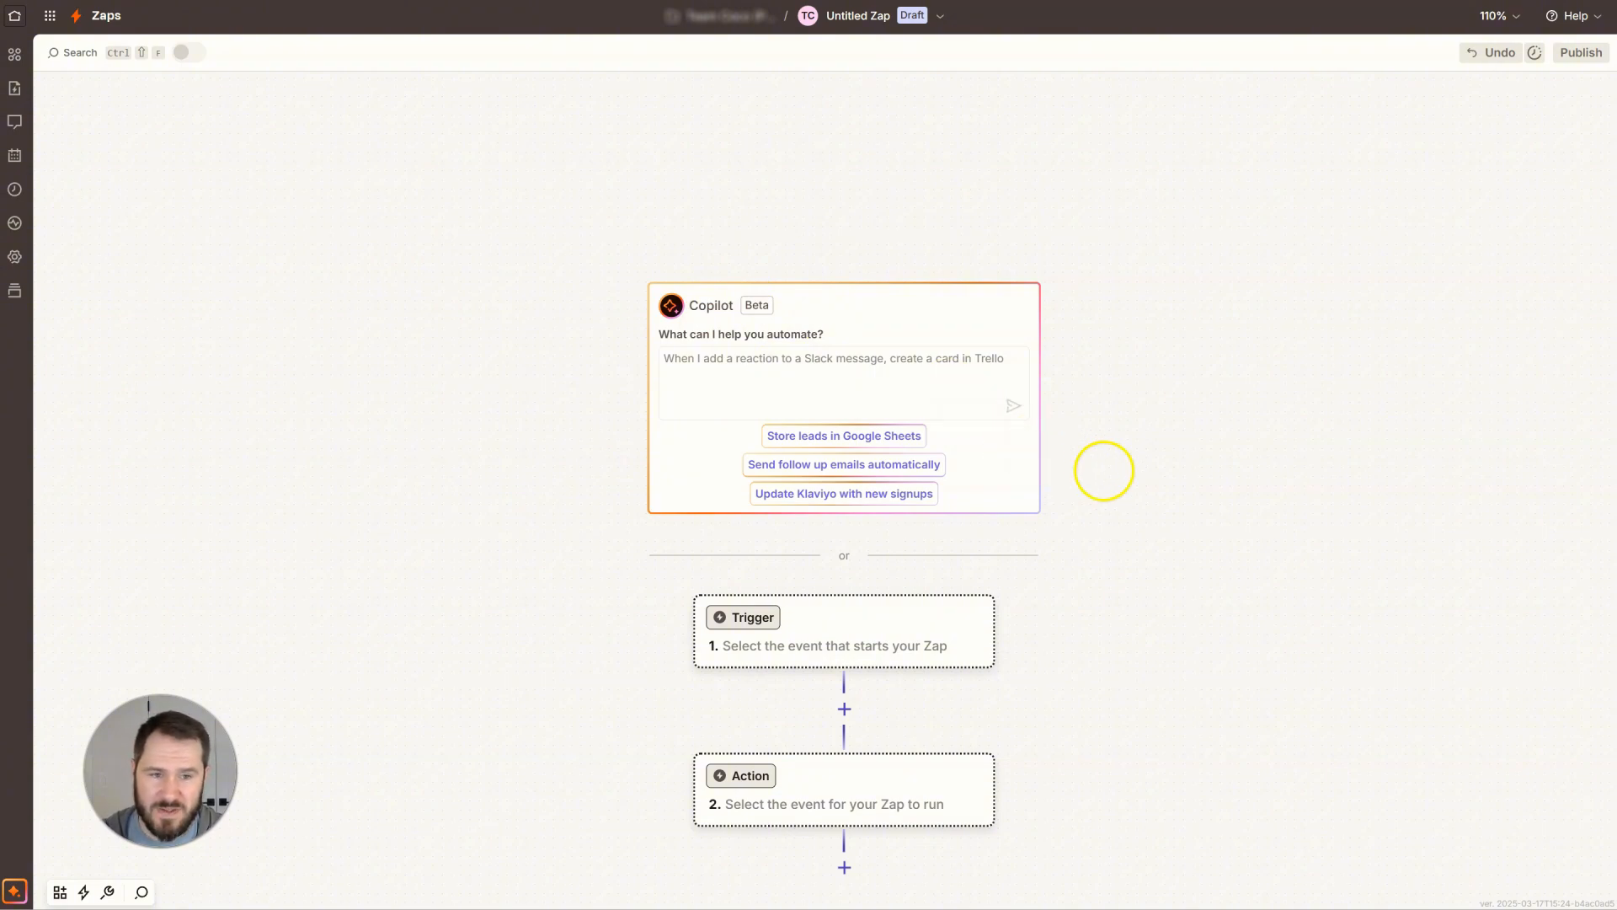
# Open the Zap's trigger step and choose Optix as the trigger app.
pyautogui.moveTo(1103, 469); pyautogui.dragTo(1113, 281)
pyautogui.click(861, 459)
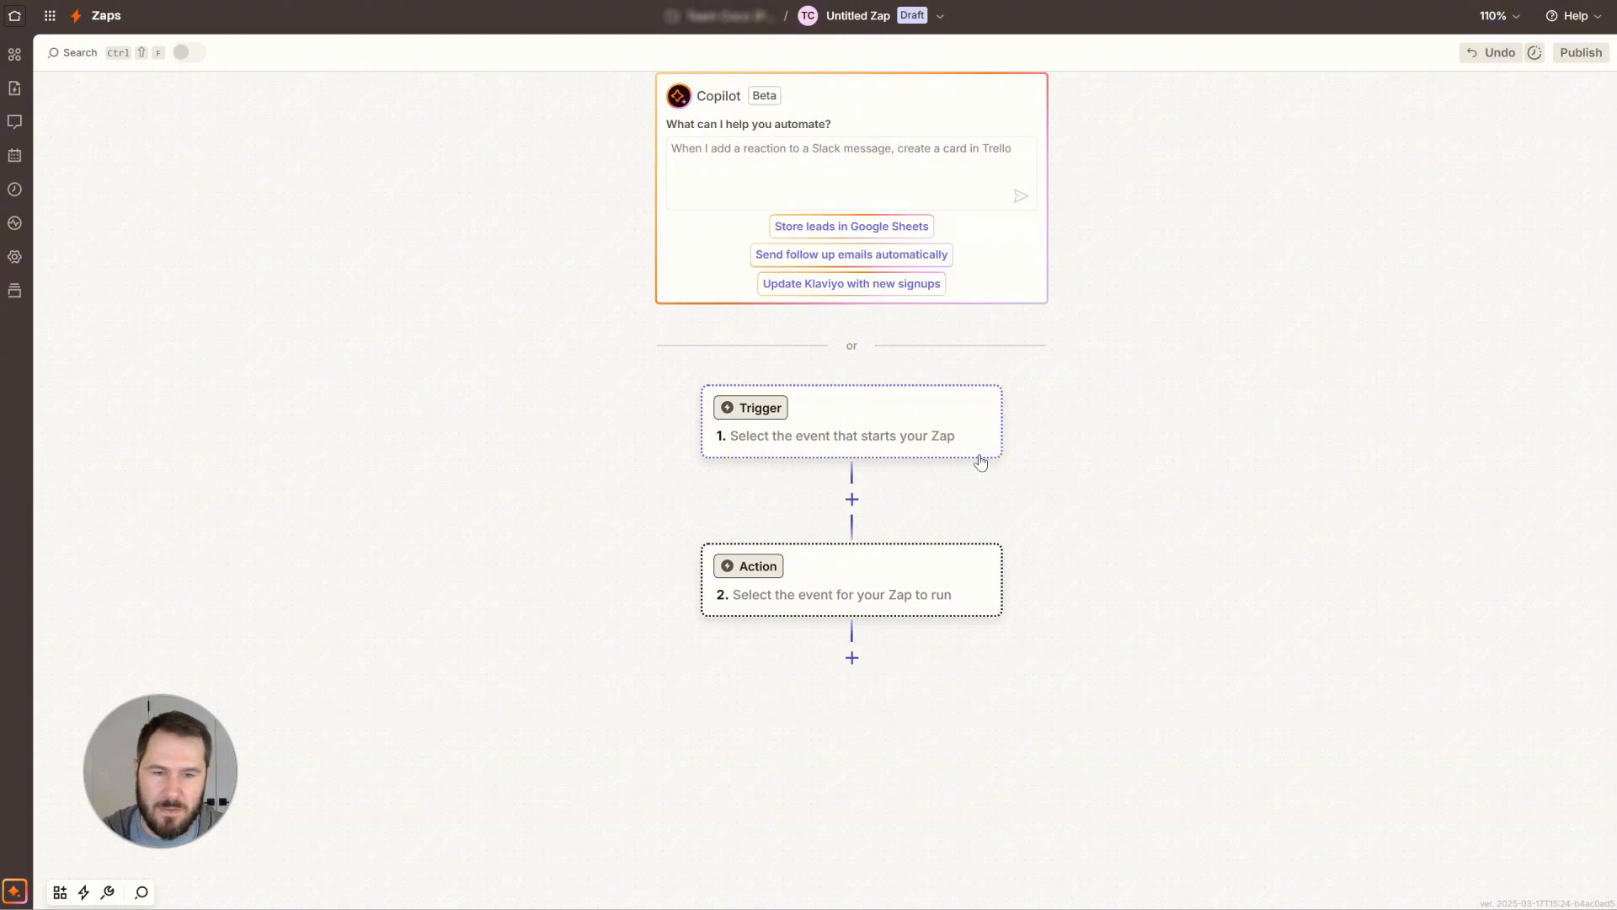
pyautogui.click(860, 428)
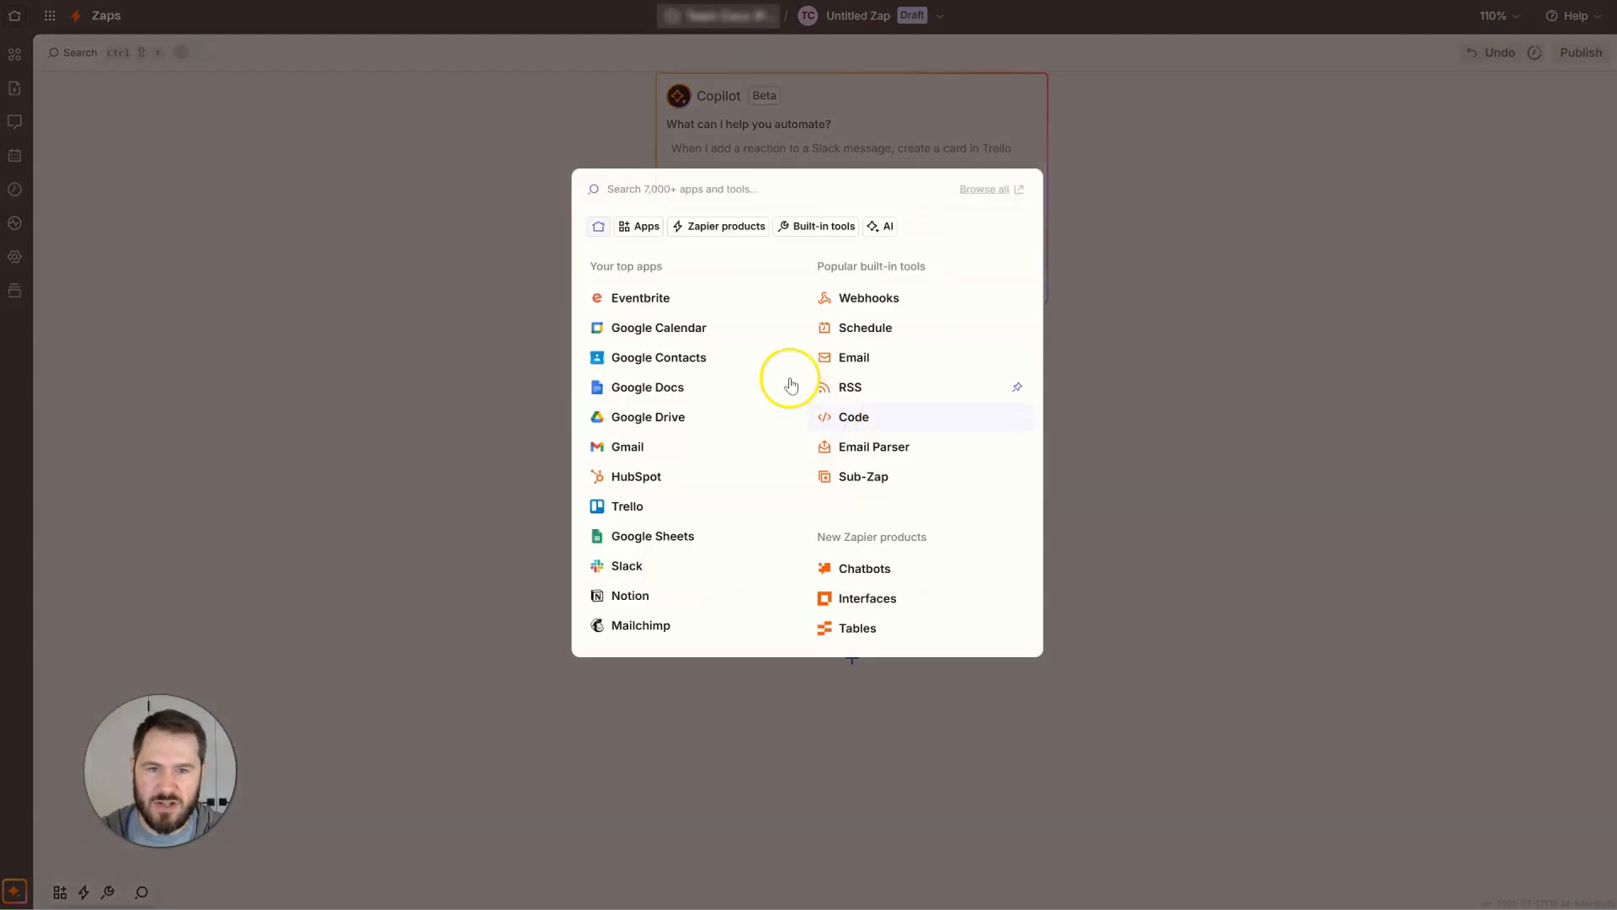
pyautogui.click(682, 180)
pyautogui.write('optix')
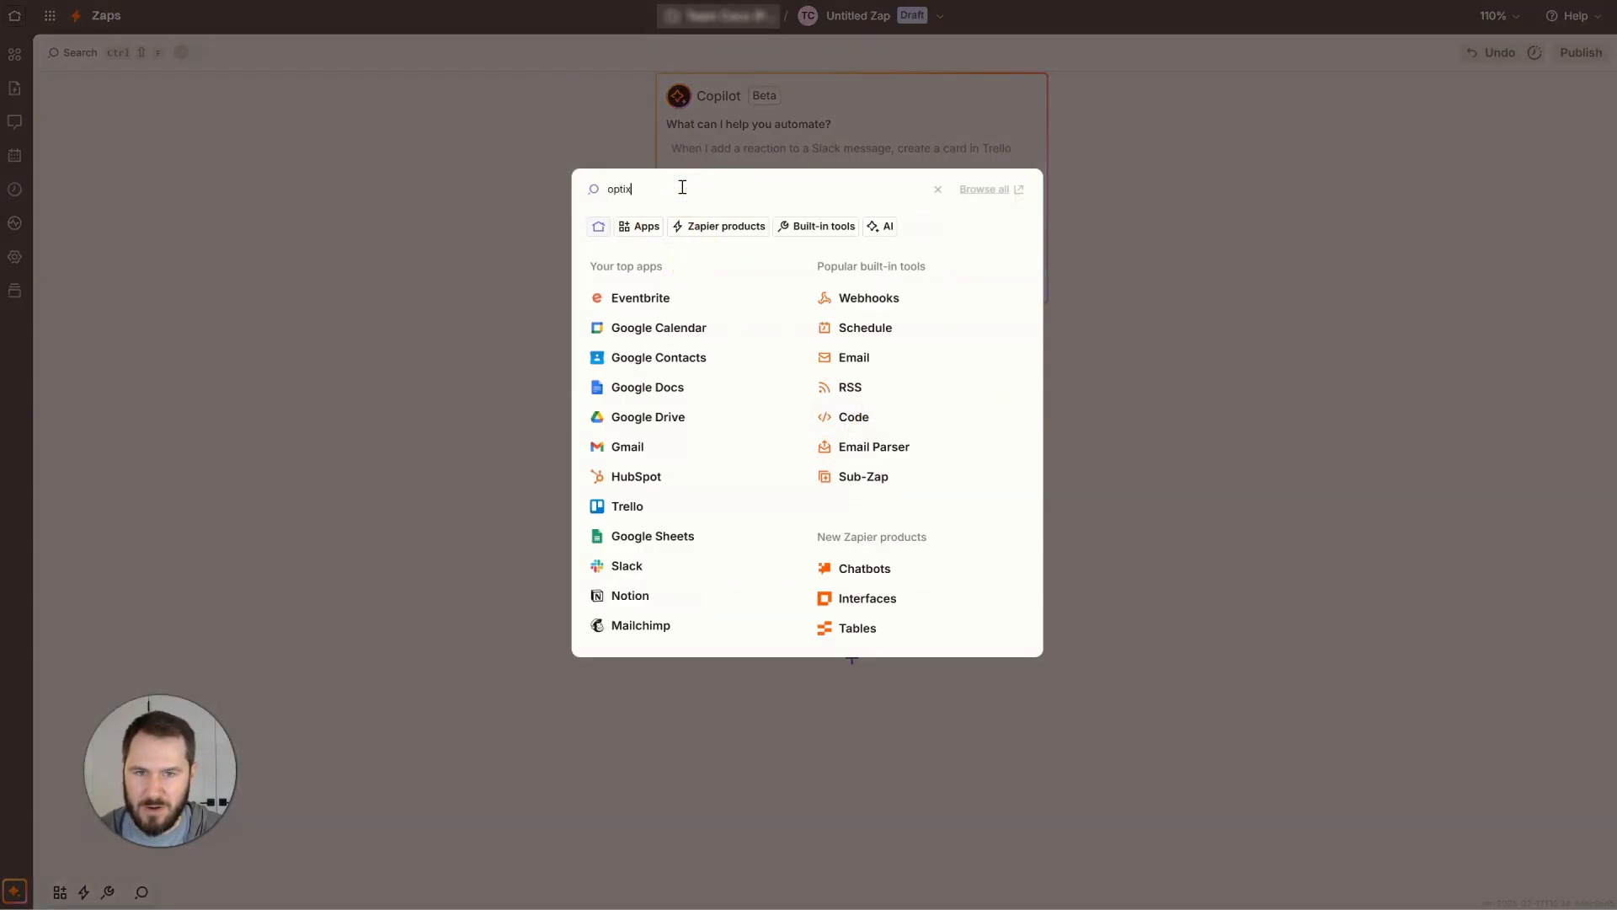
pyautogui.click(661, 224)
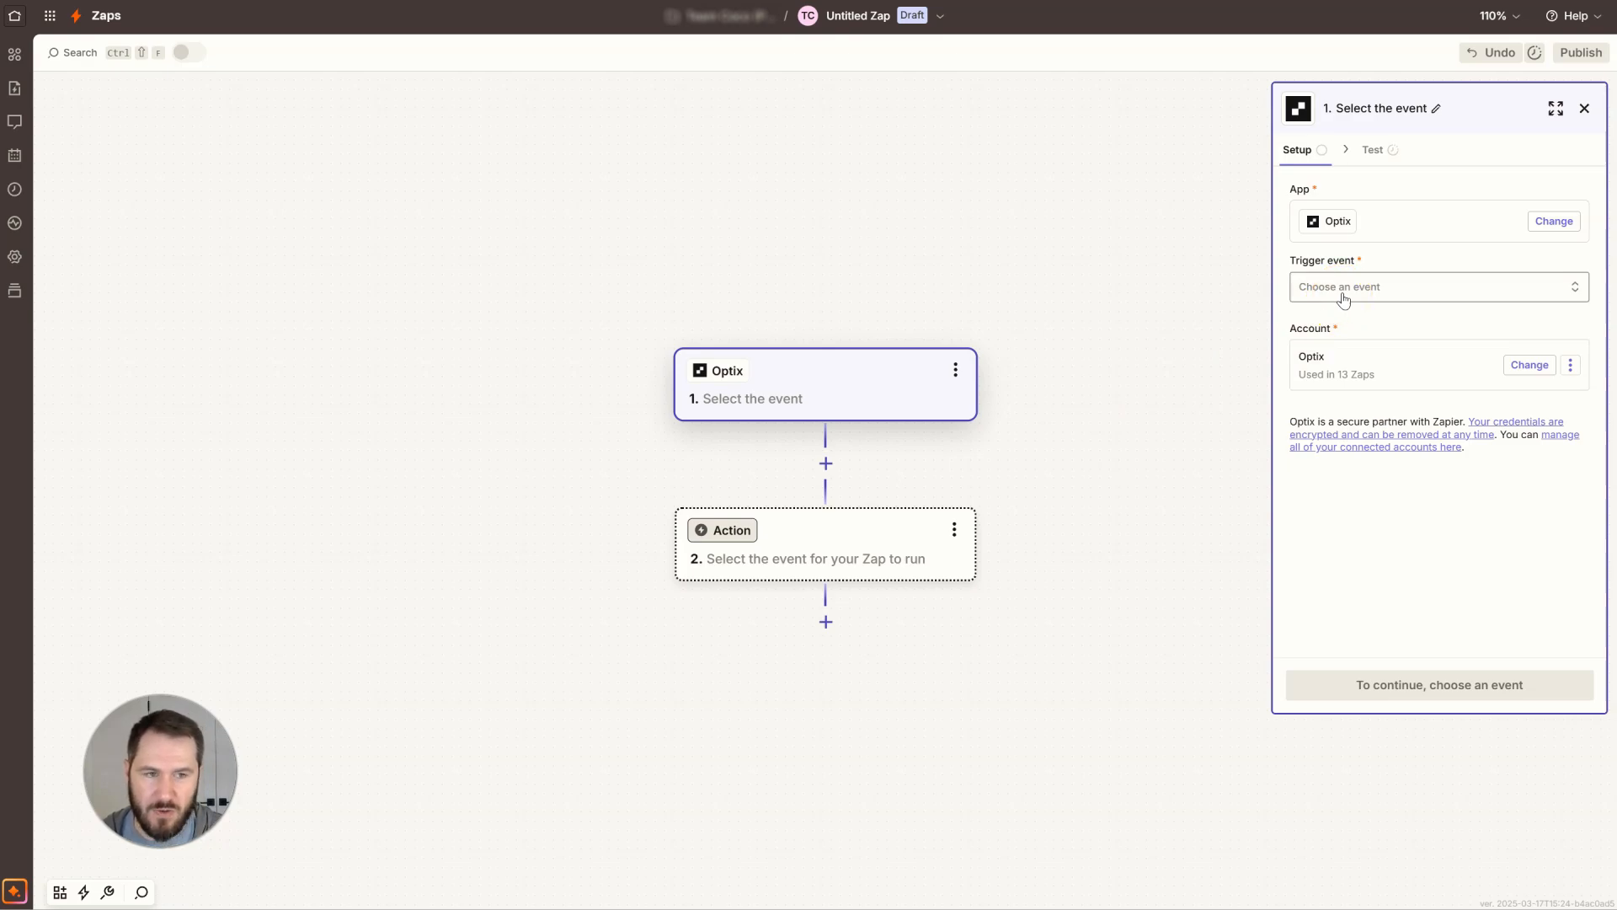
# Set the trigger event to New Member and continue to configuration.
pyautogui.click(1343, 300)
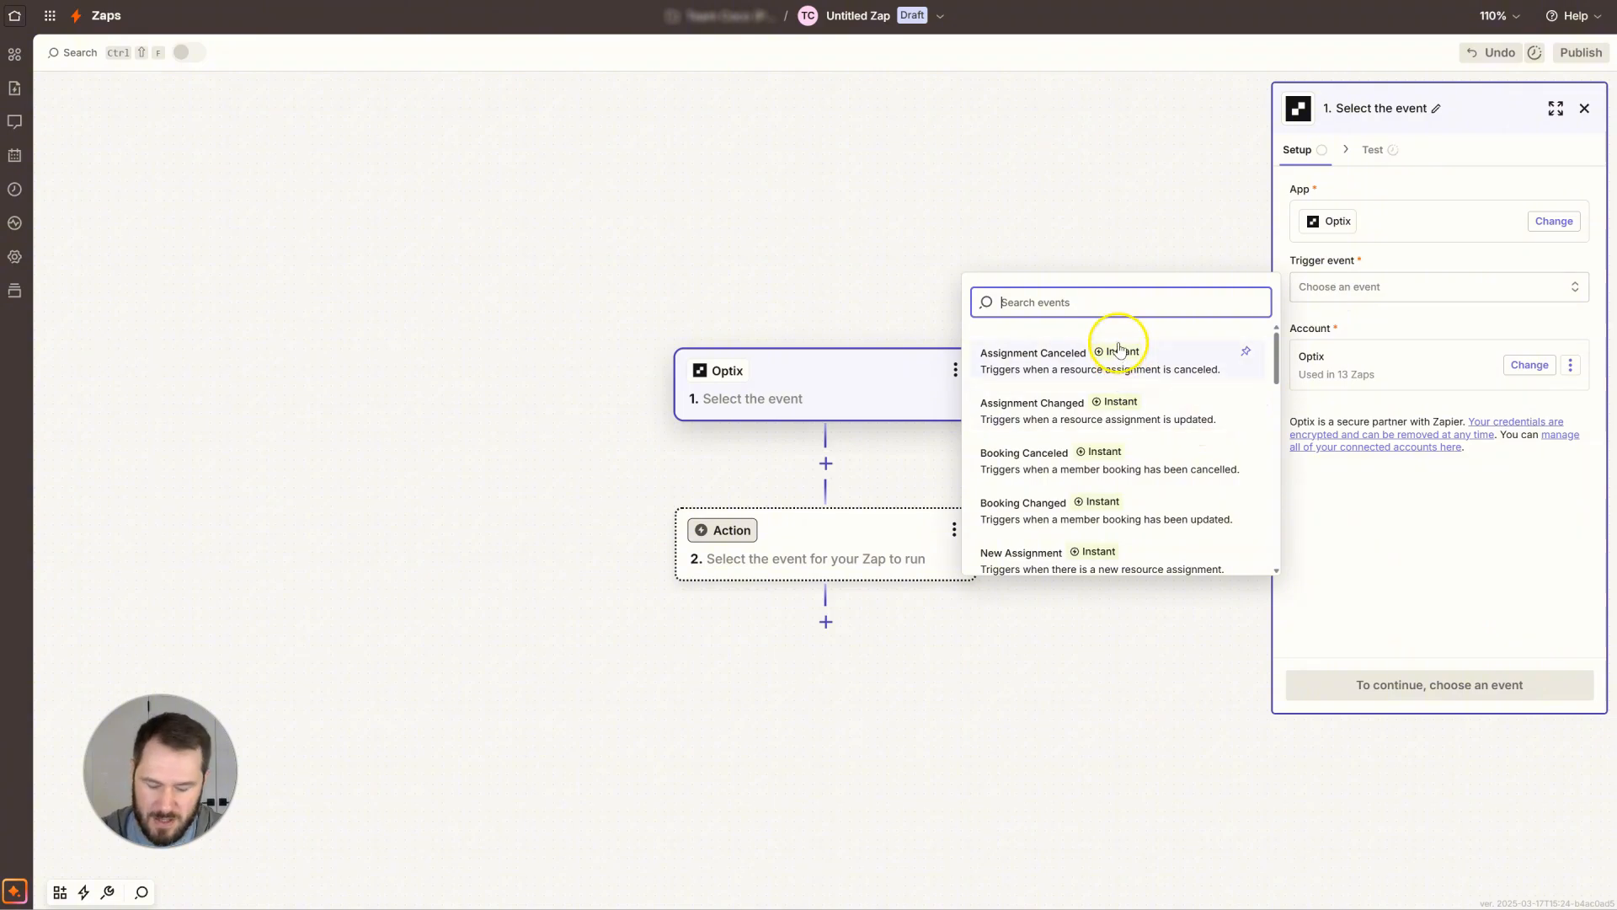
pyautogui.write('member')
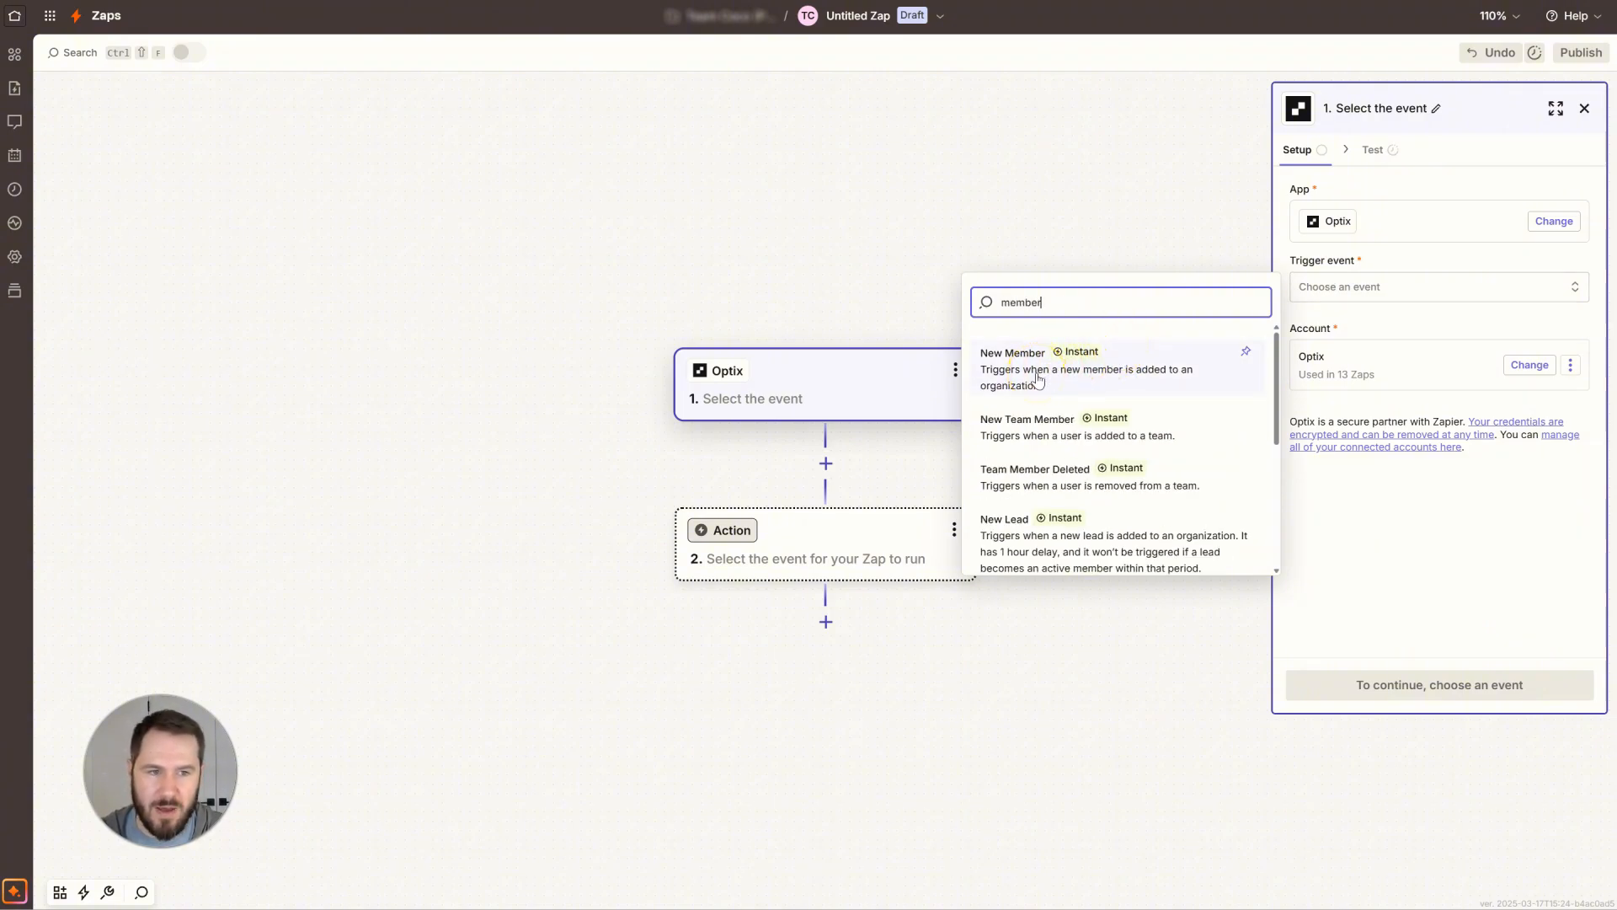
pyautogui.click(1038, 378)
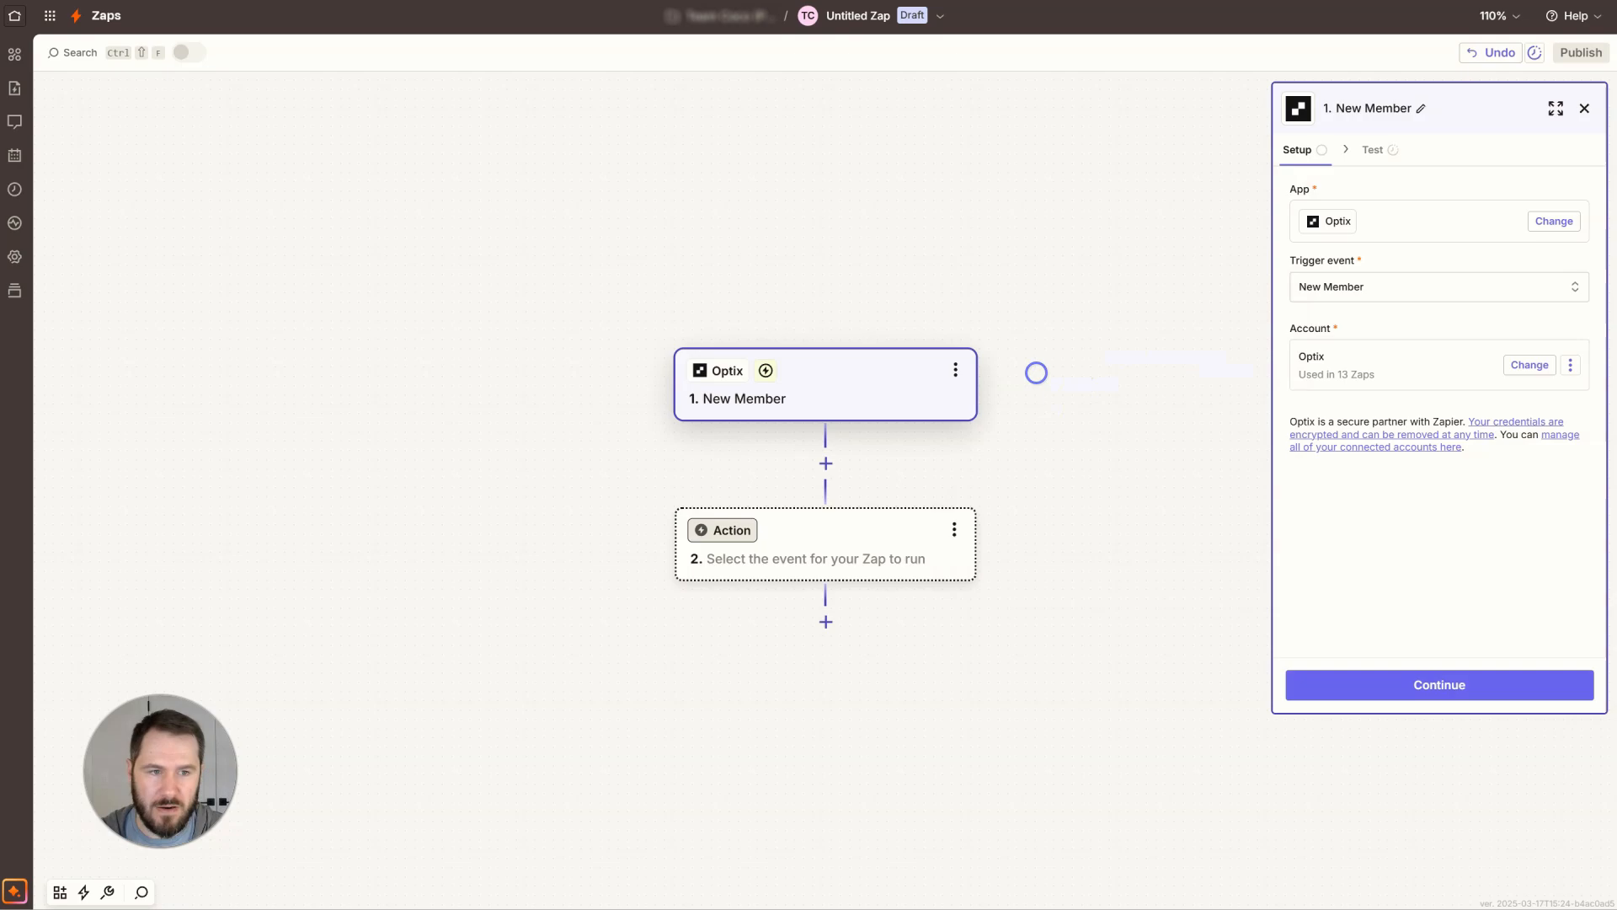
pyautogui.click(1441, 700)
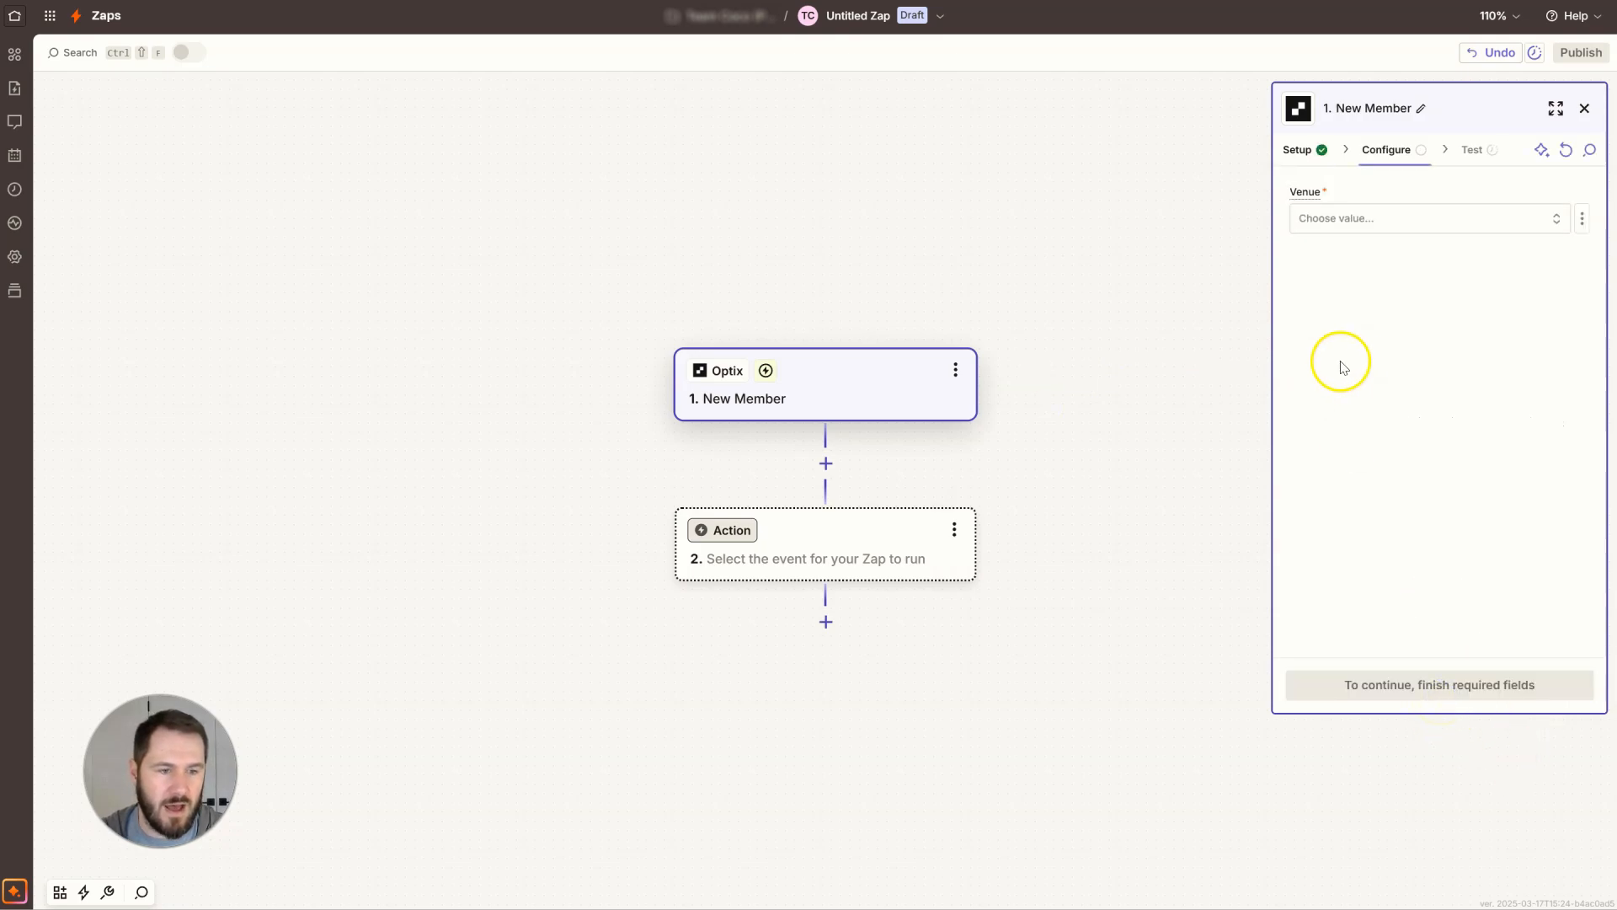
# Choose the venue for the New Member trigger and continue to testing.
pyautogui.click(1393, 225)
pyautogui.click(1163, 285)
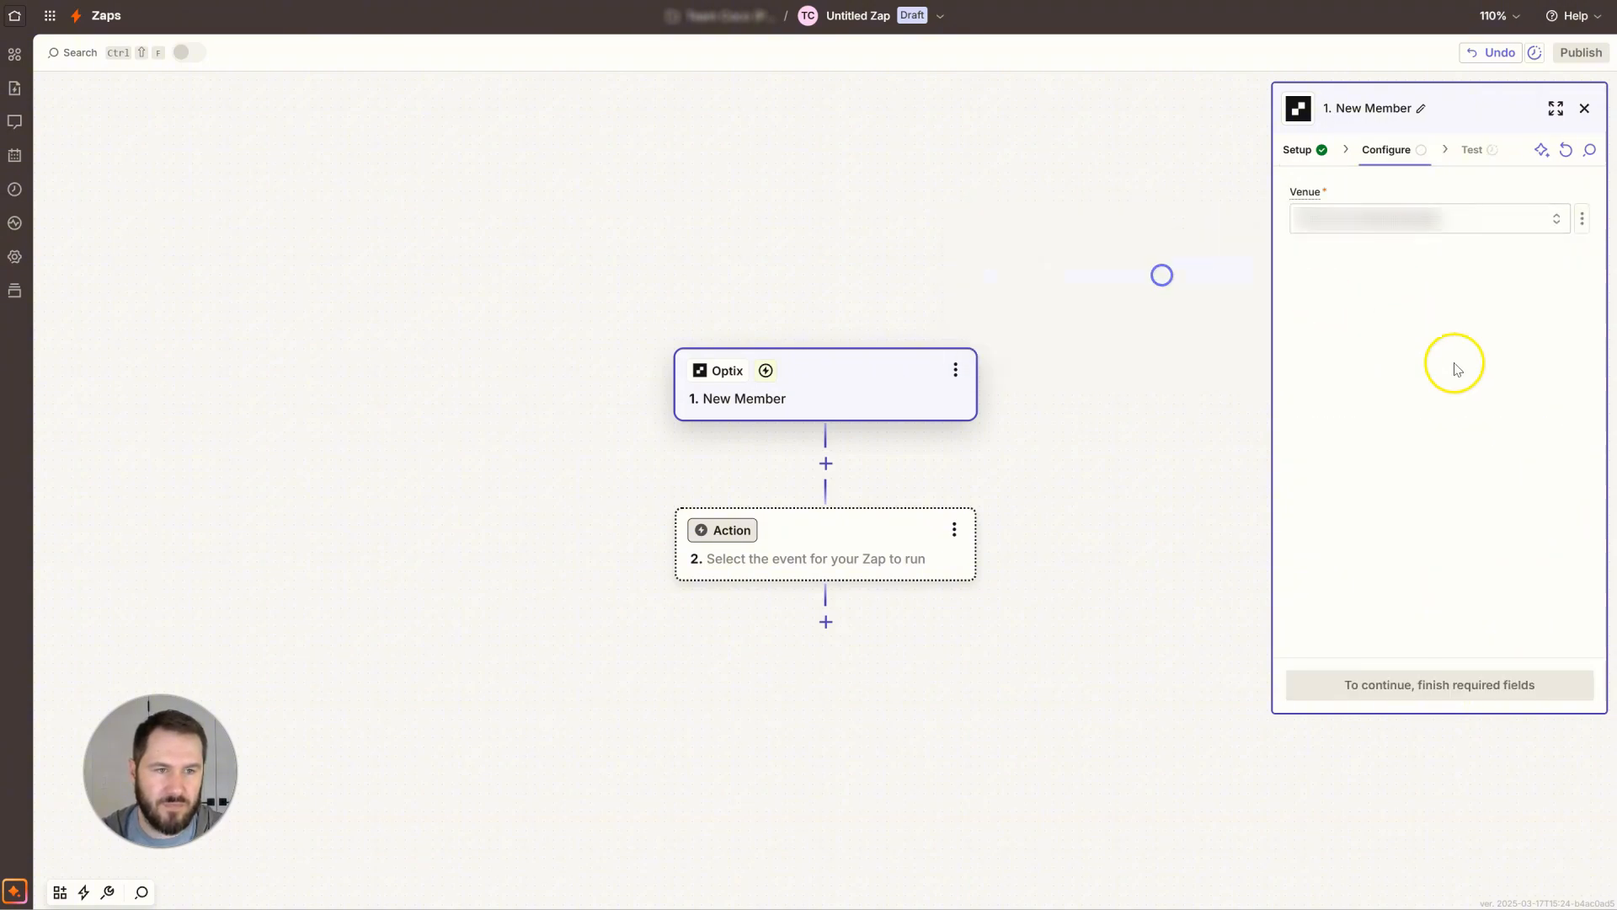
pyautogui.click(1425, 687)
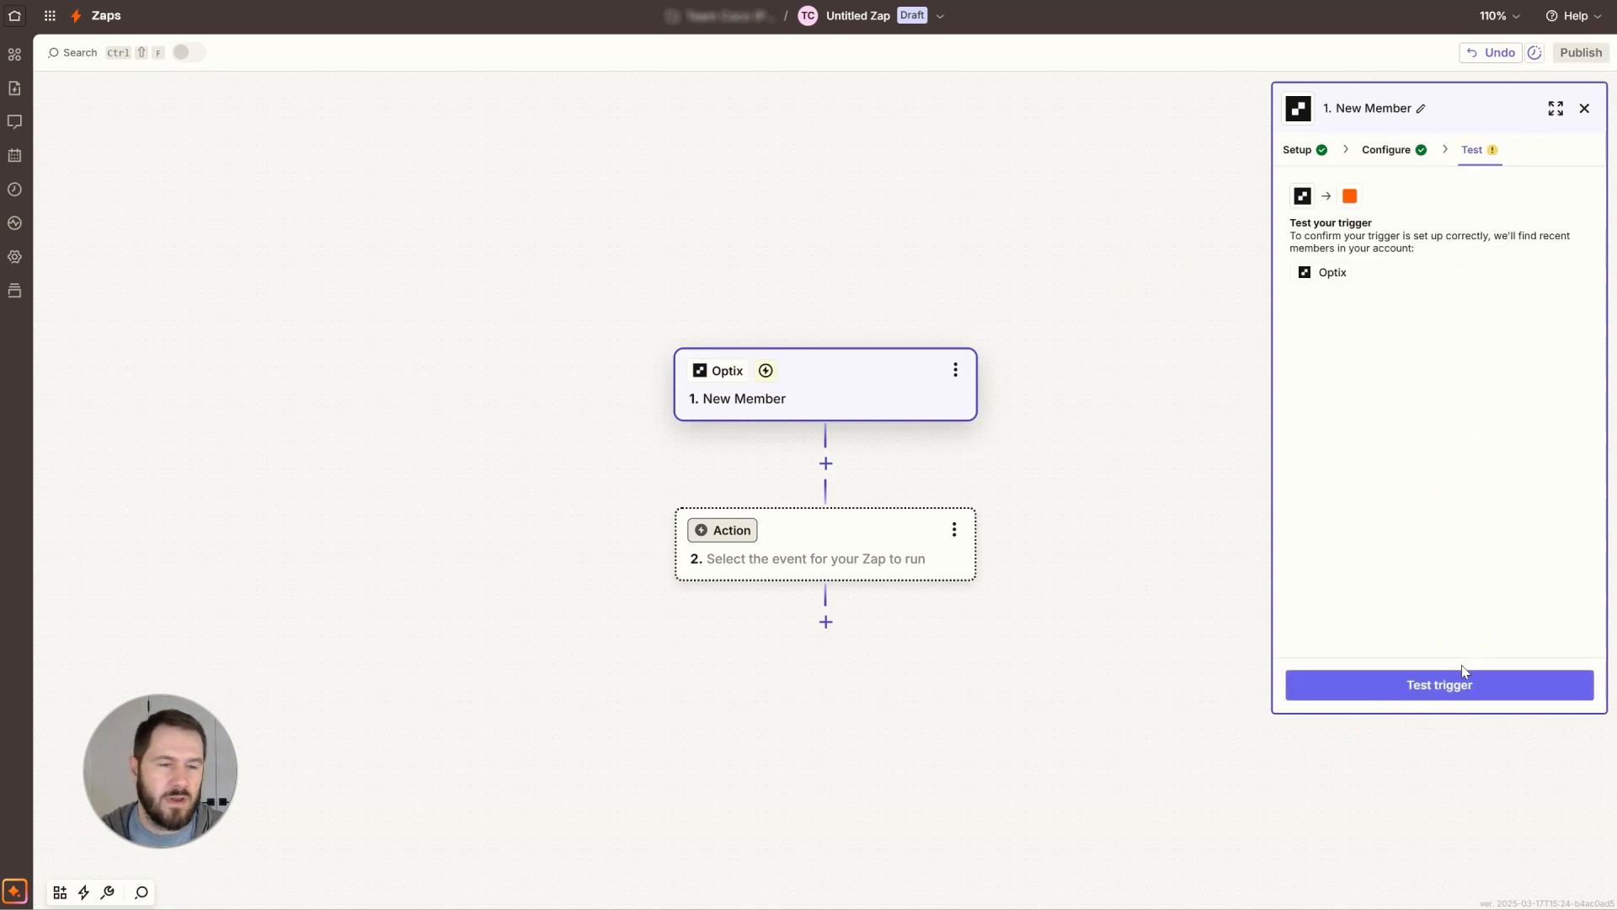
# Test the trigger, inspect the Member C record's fields, and continue with that record.
pyautogui.click(1442, 679)
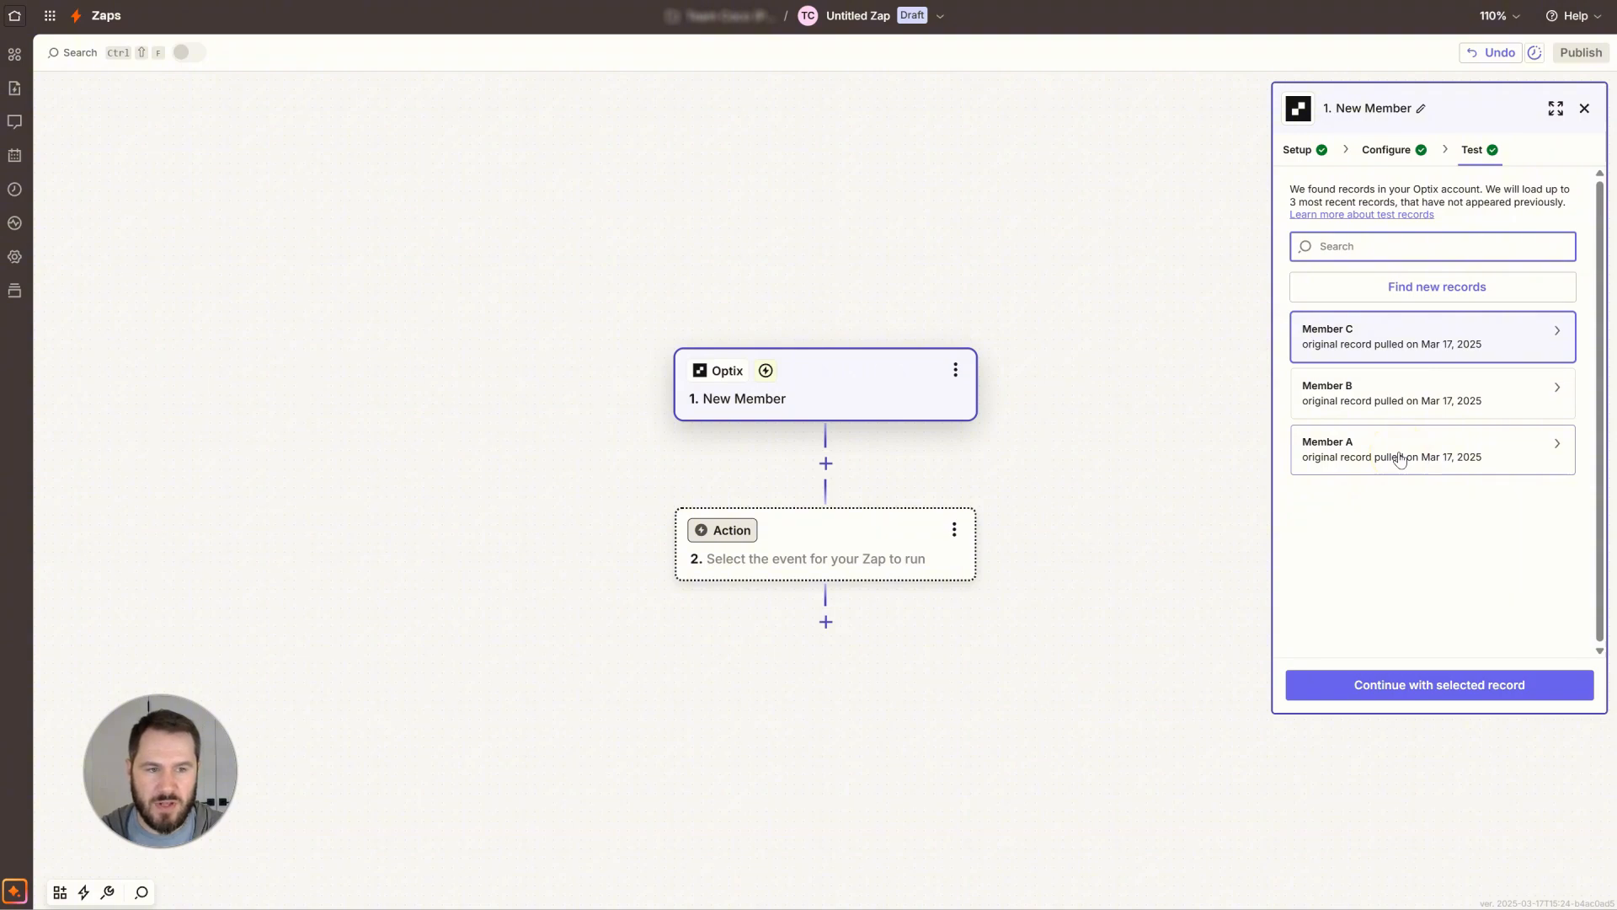
pyautogui.click(1408, 299)
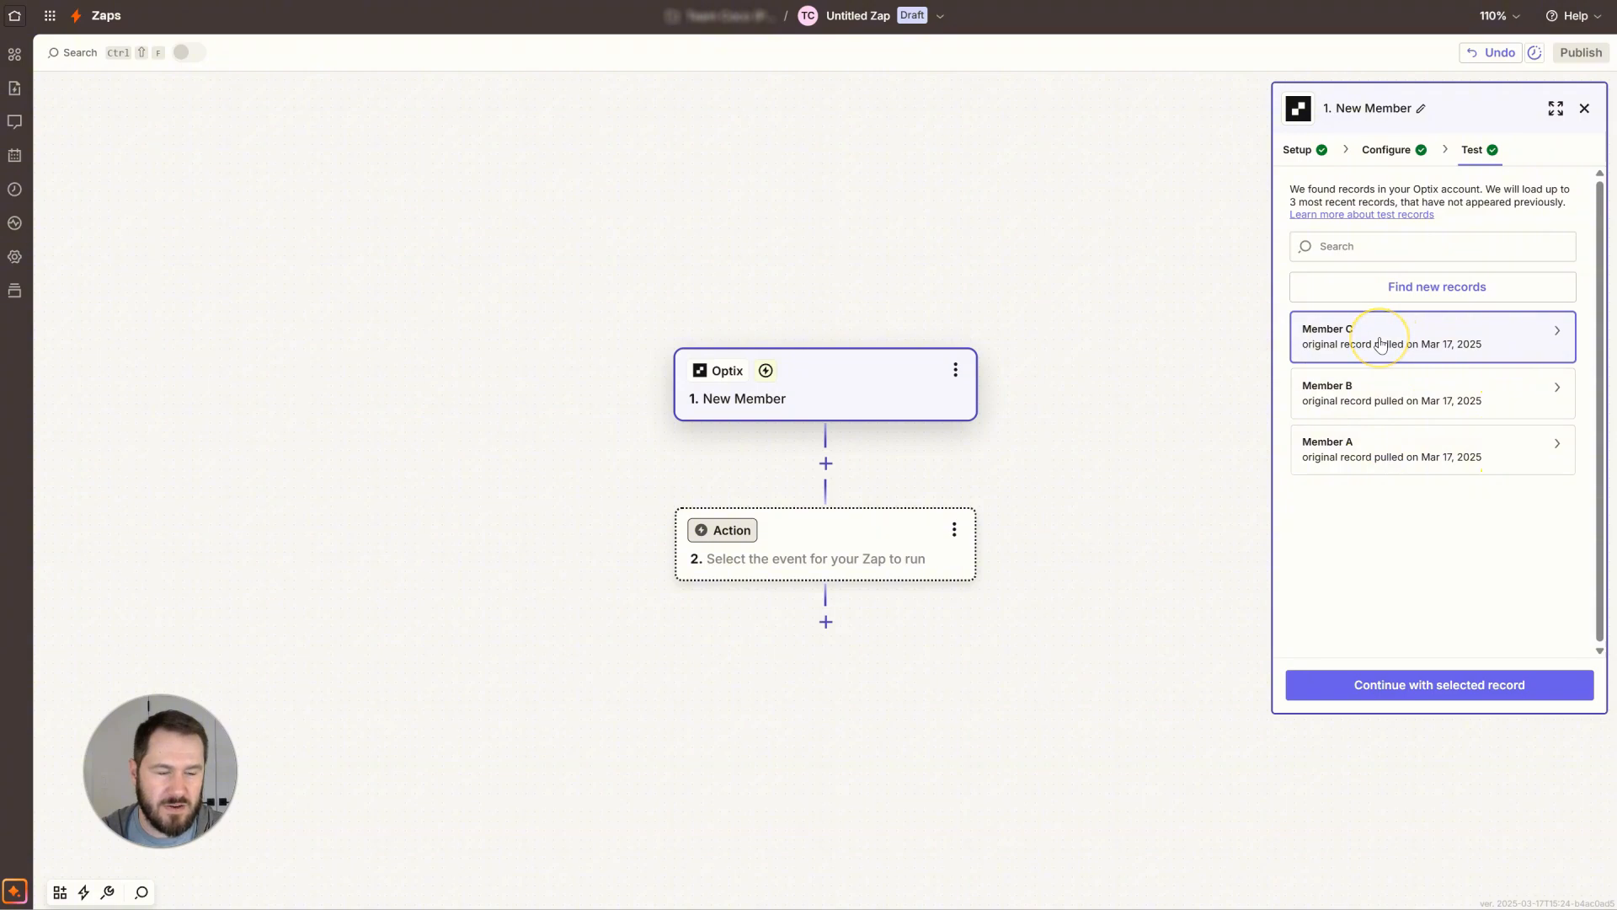
pyautogui.moveTo(1378, 340)
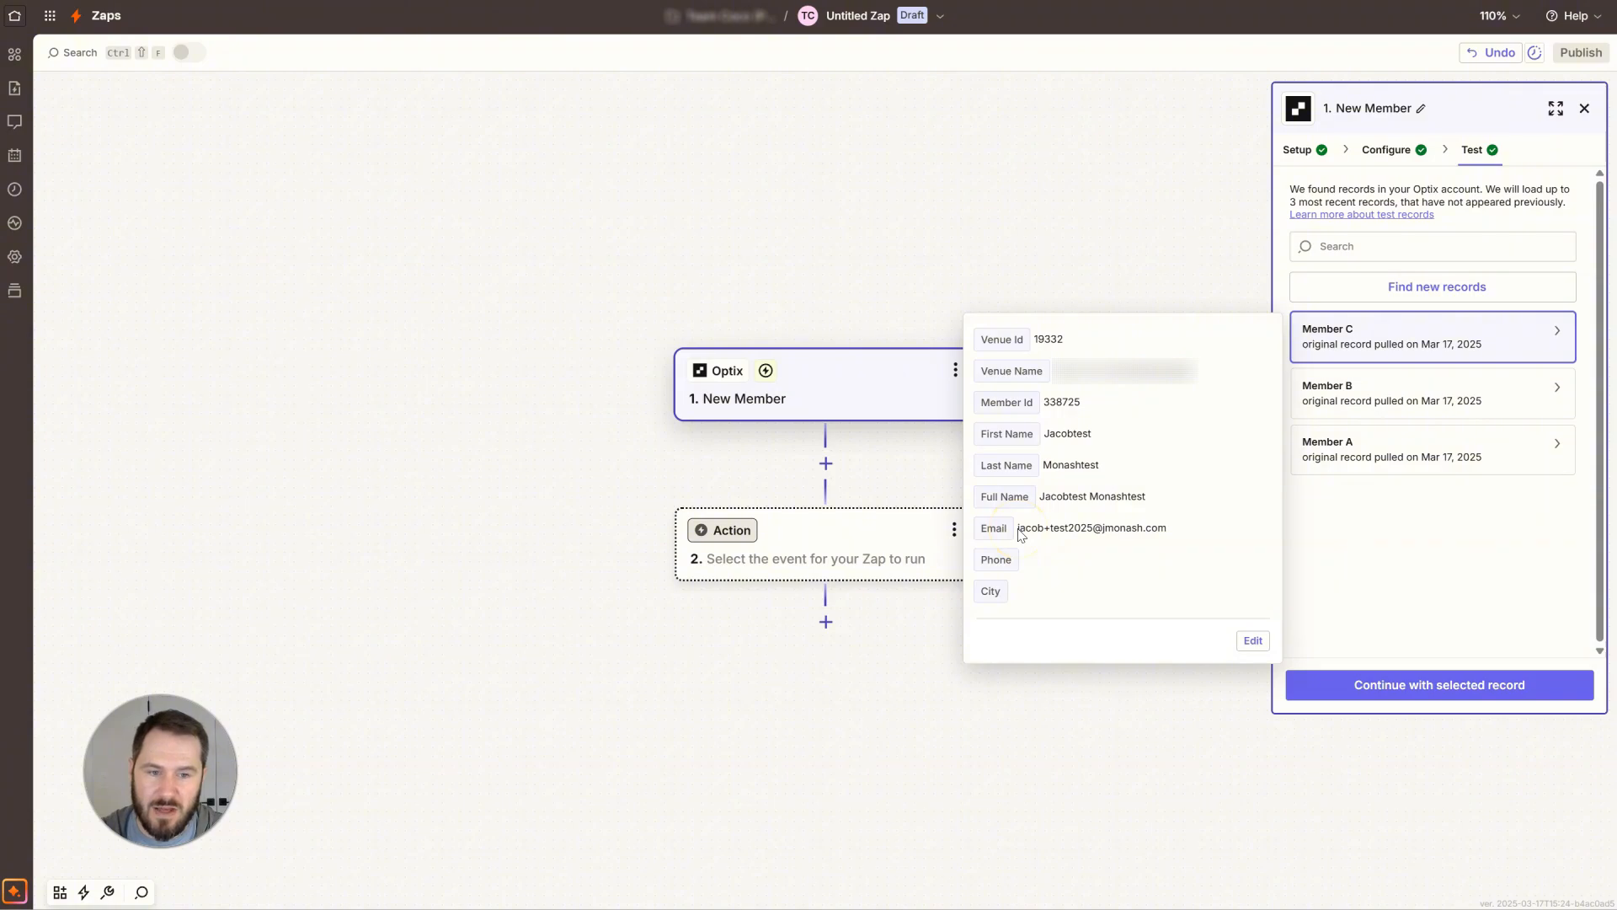
pyautogui.moveTo(1018, 529); pyautogui.dragTo(1175, 528)
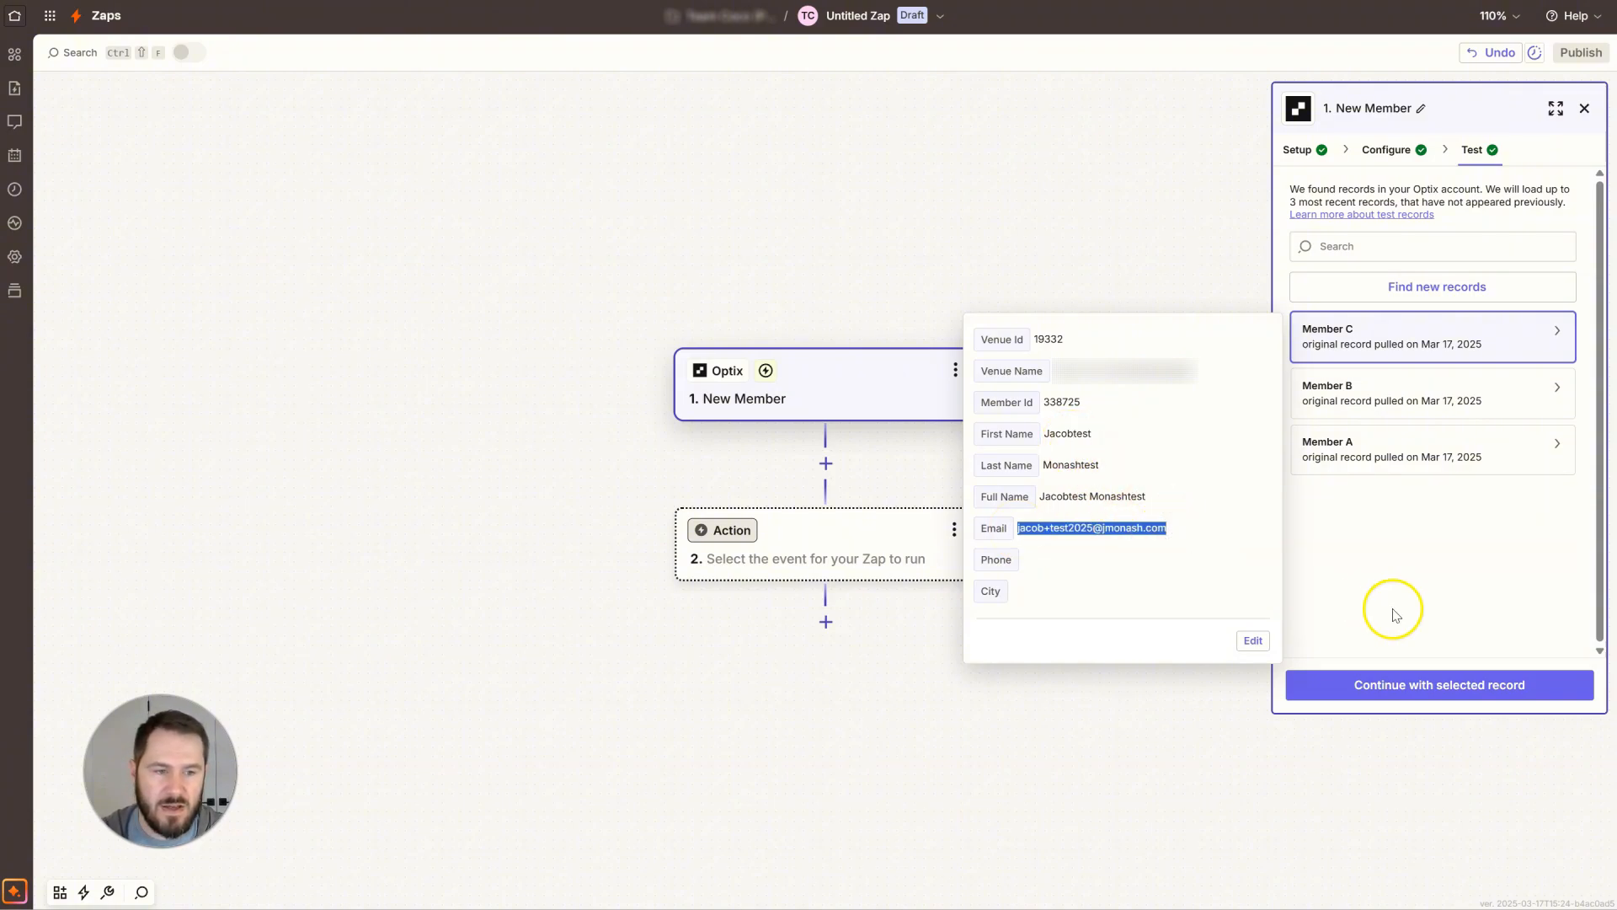
pyautogui.click(1450, 686)
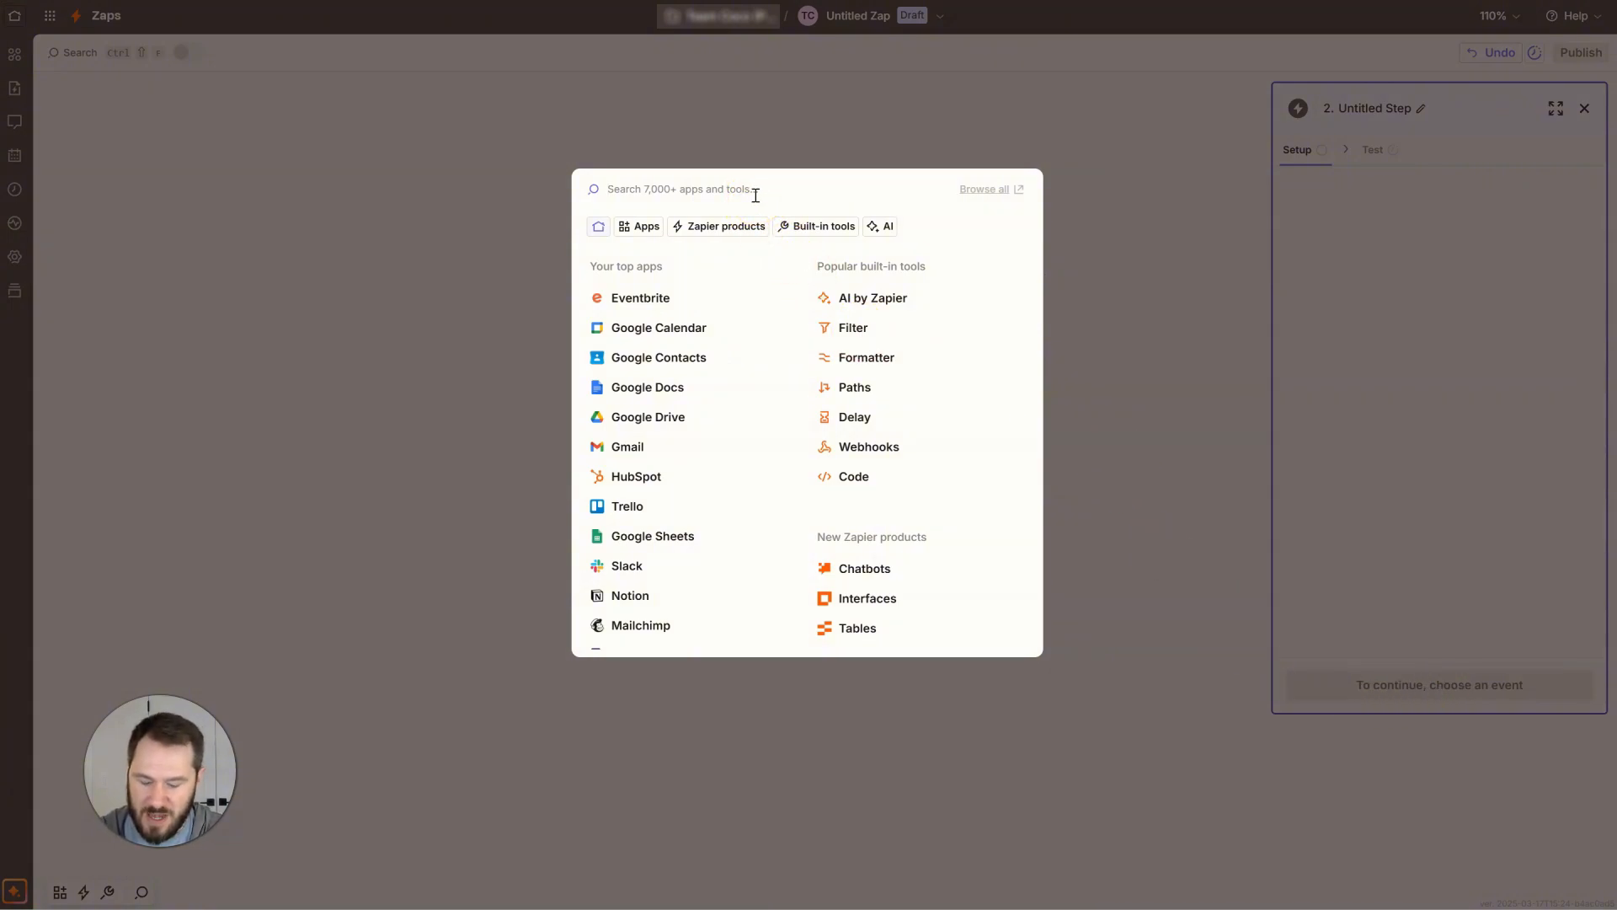
# Search for and choose ActiveCampaign as the action app.
pyautogui.write('active')
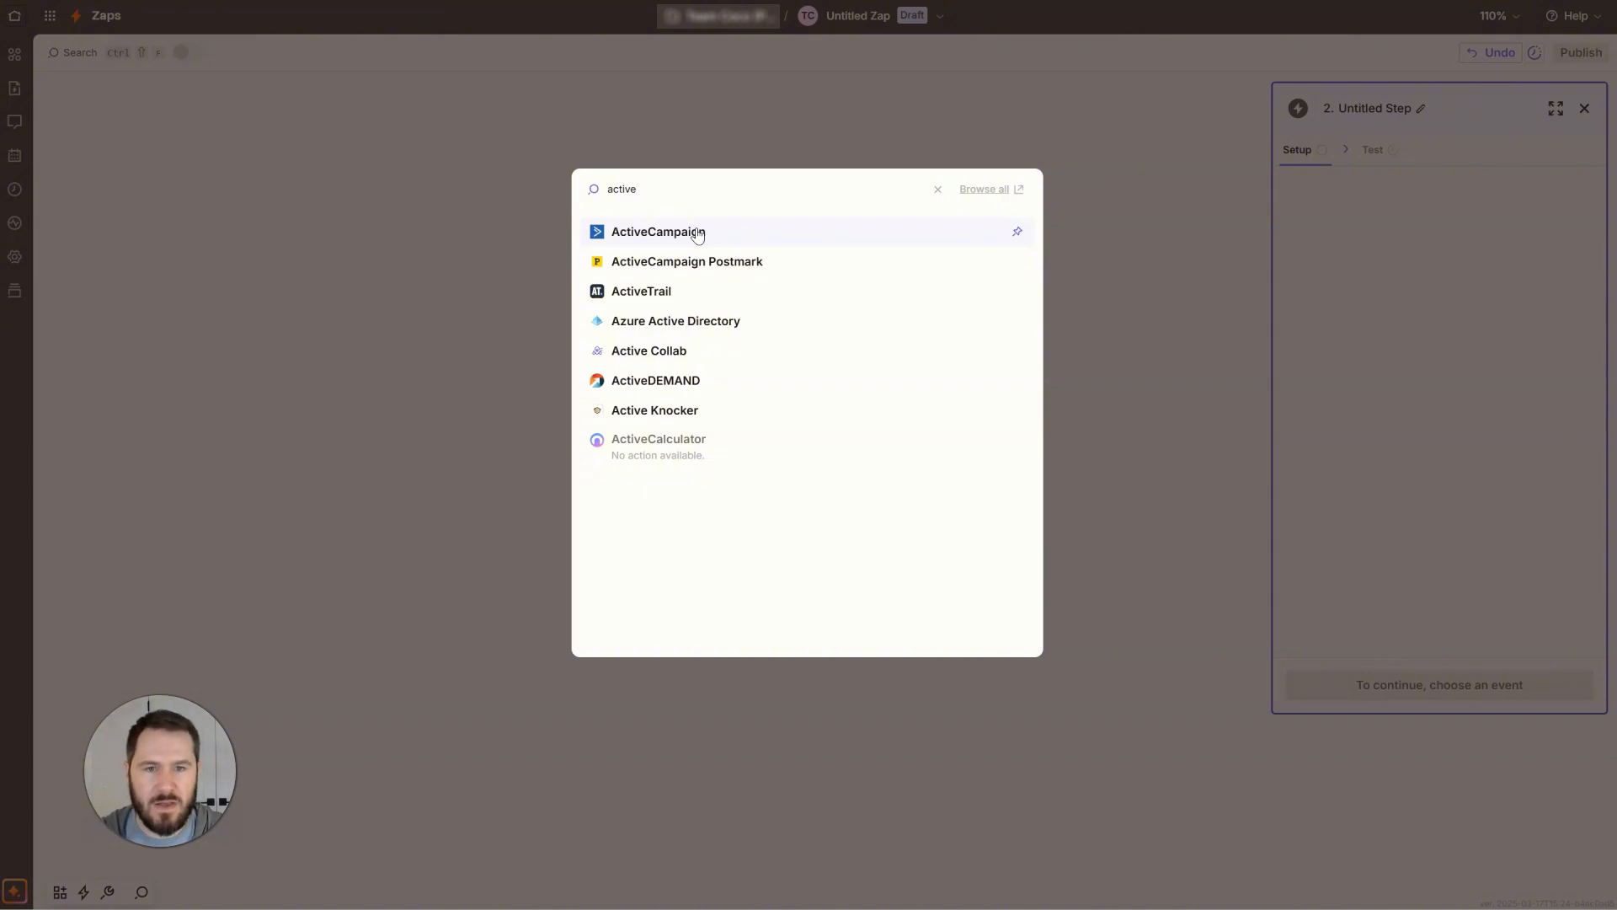
pyautogui.click(697, 235)
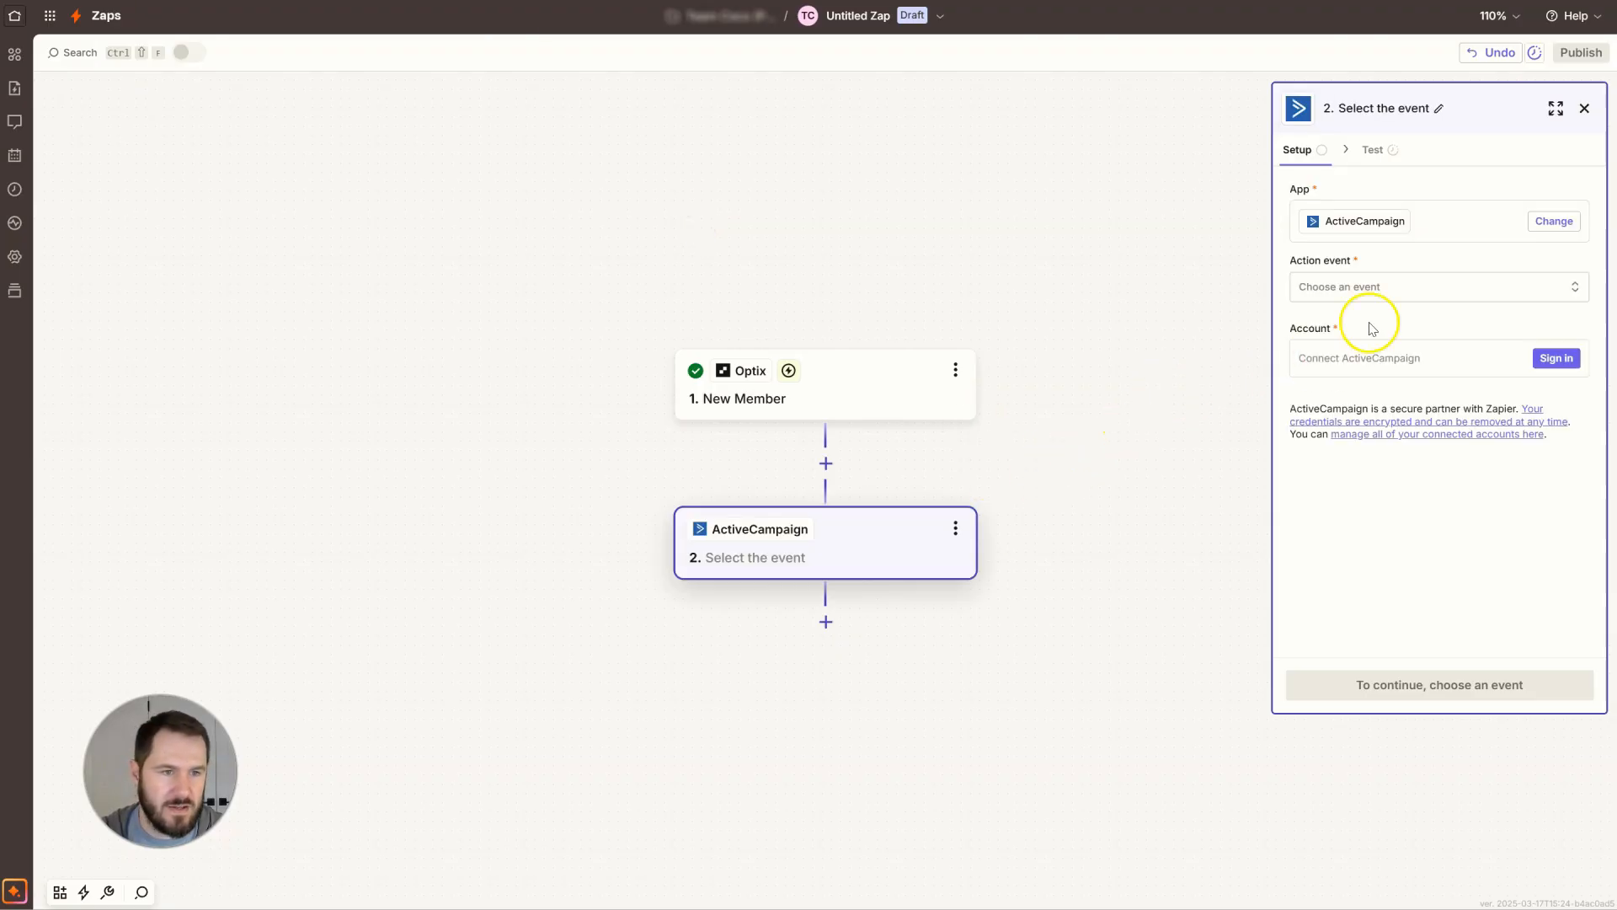
# Set the action event to Create or Update Contact.
pyautogui.click(1388, 286)
pyautogui.write('cre')
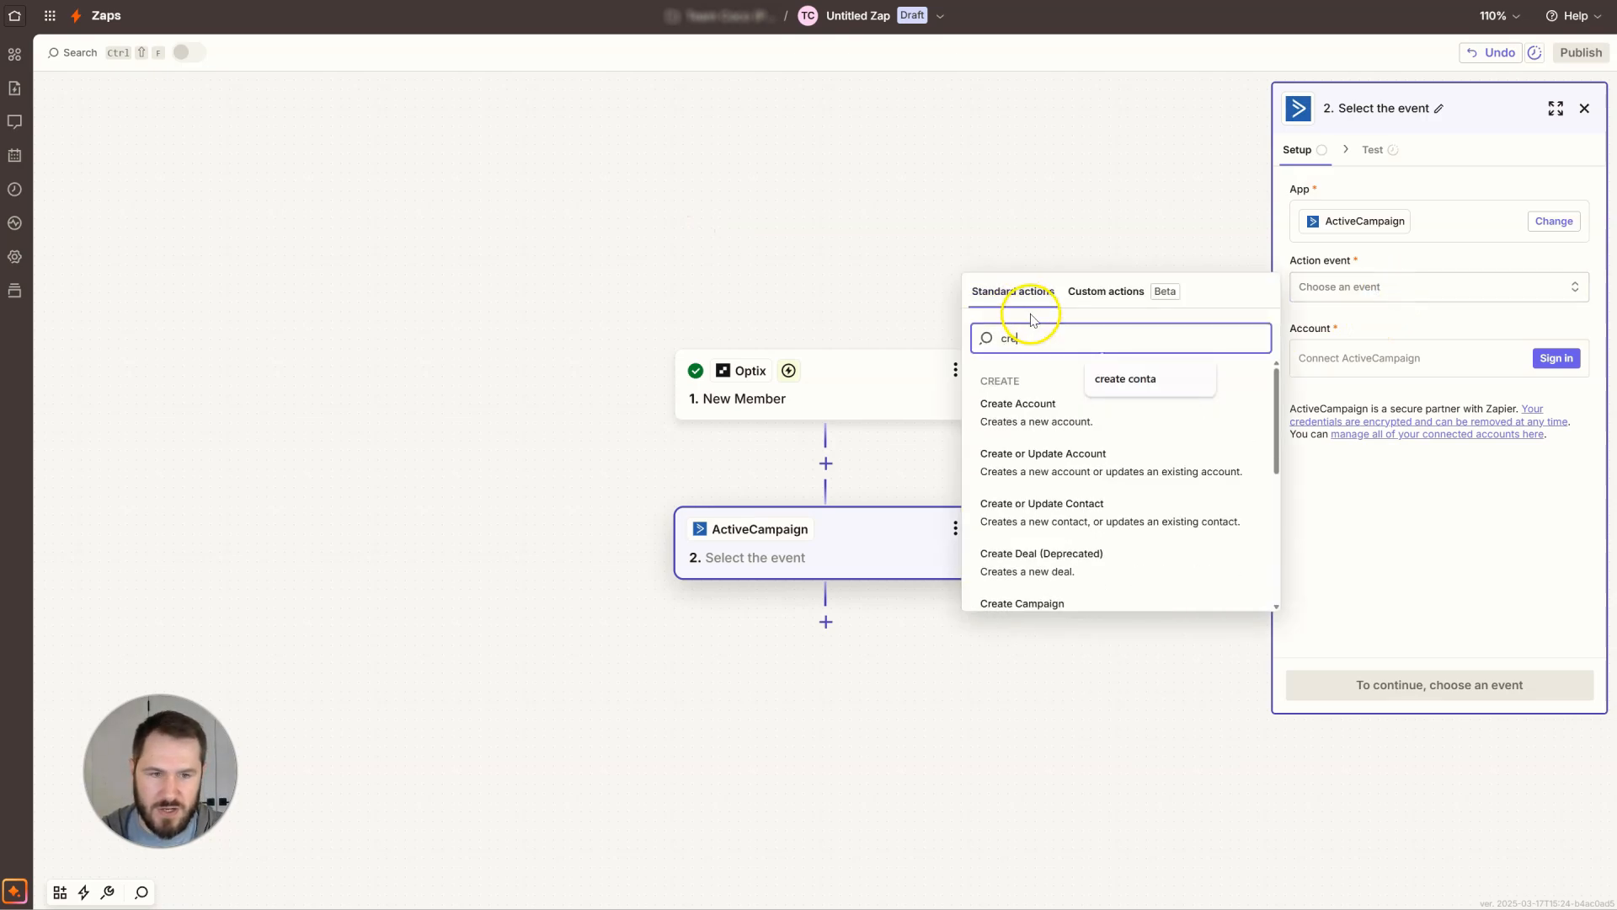
pyautogui.write('ate')
pyautogui.scroll(-1, 1133, 506)
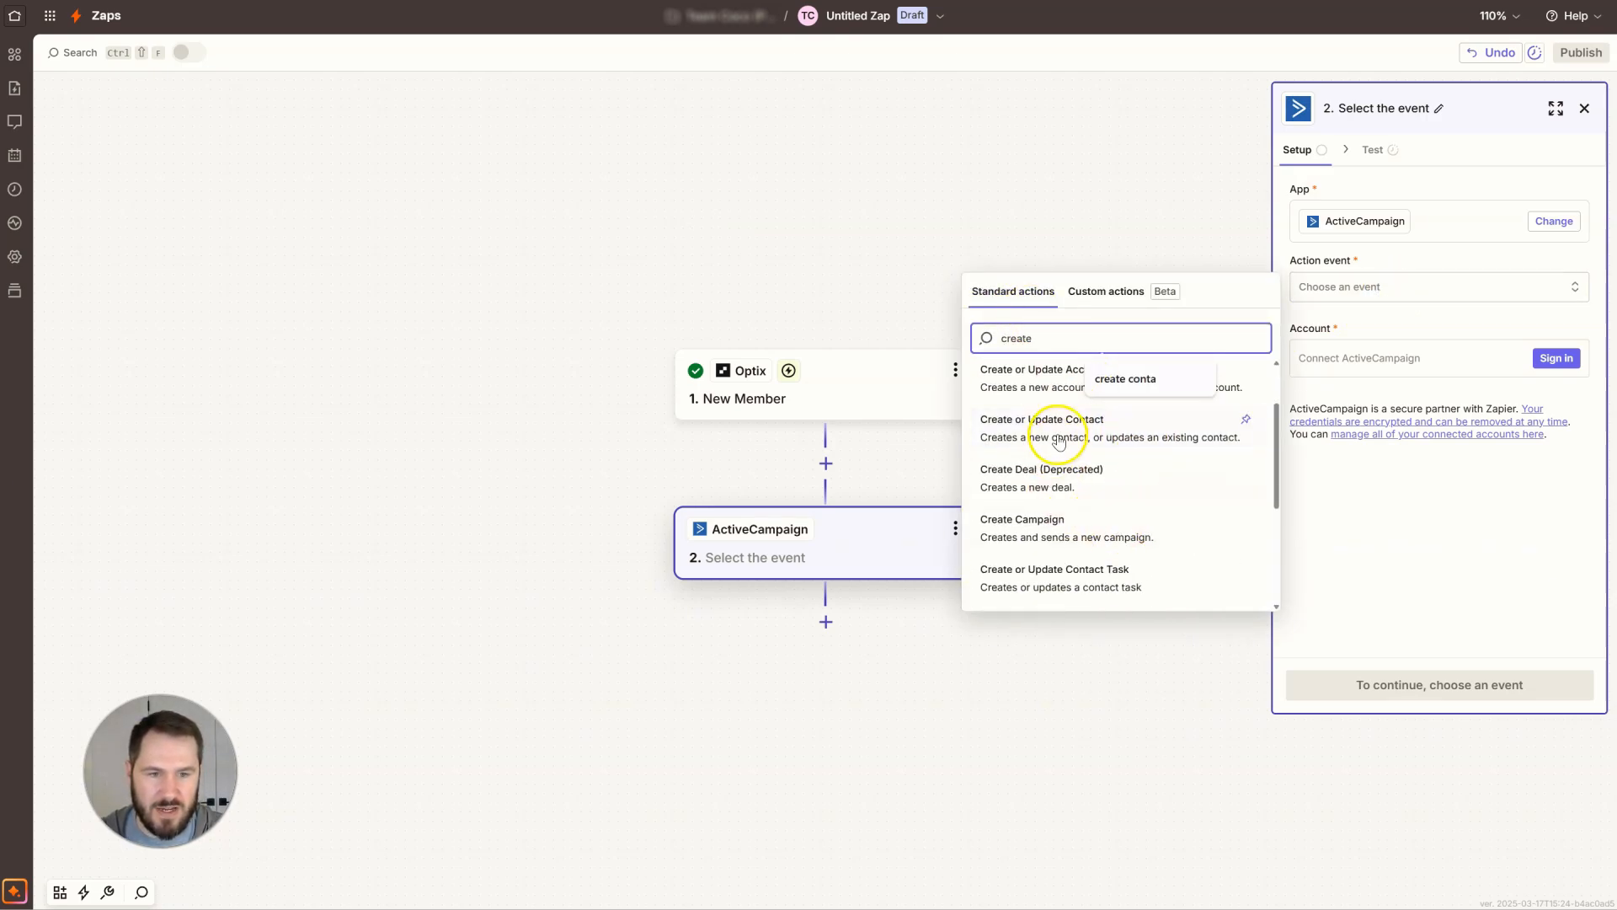
pyautogui.click(1059, 441)
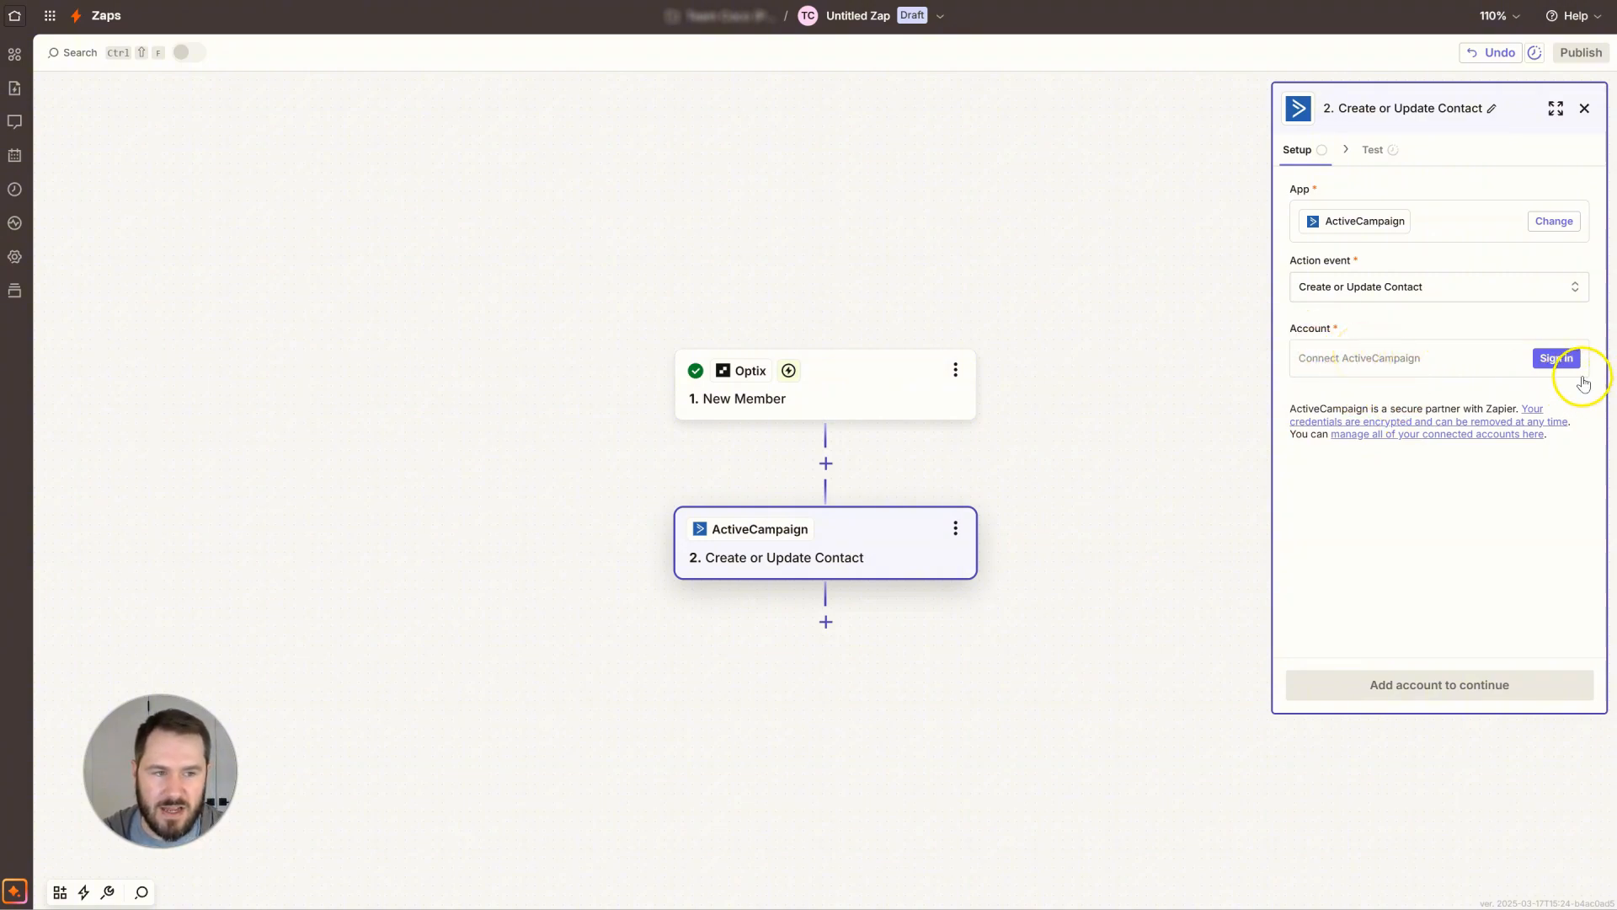
# Connect the ActiveCampaign account using the API URL and API key from its Developer settings, then continue.
pyautogui.click(1553, 364)
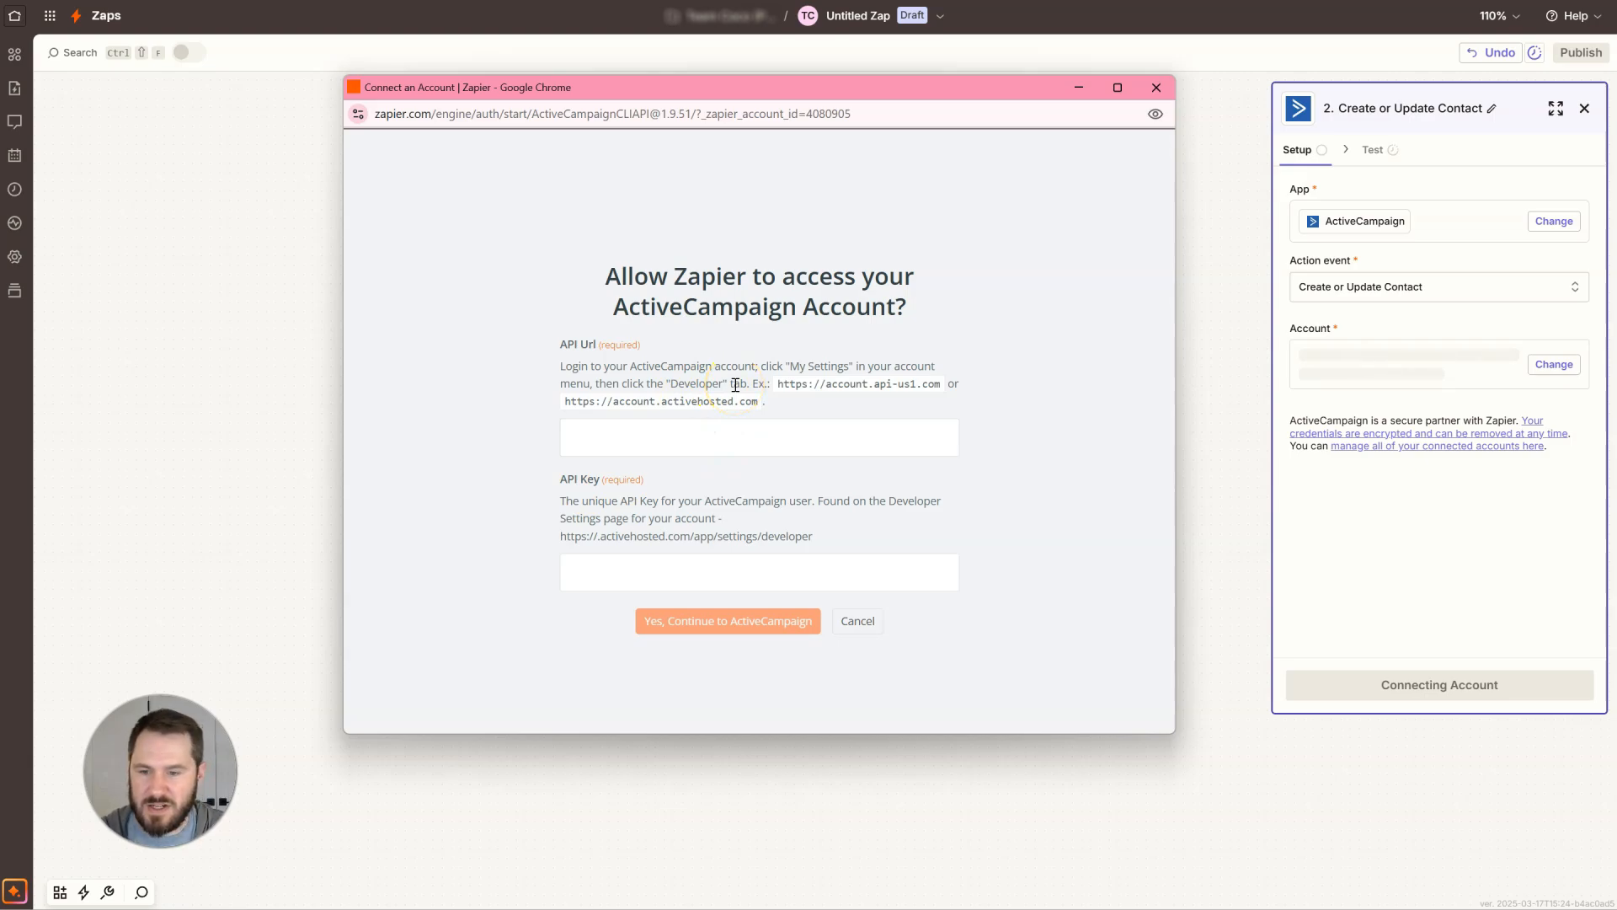
pyautogui.hotkey('alt', 'Tab')
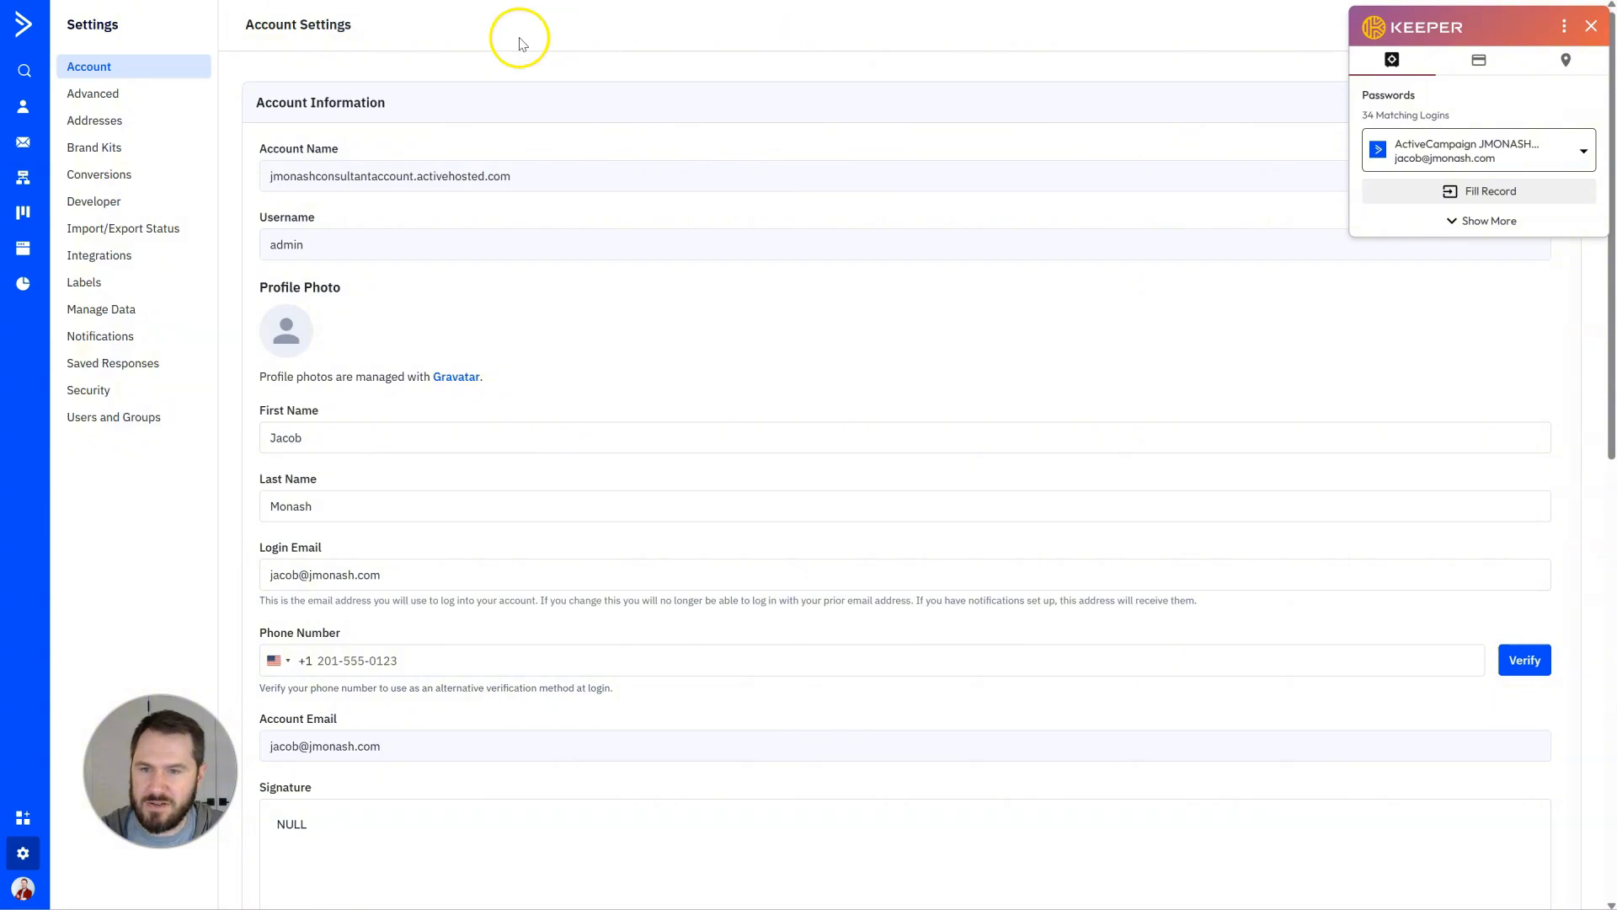
pyautogui.click(127, 203)
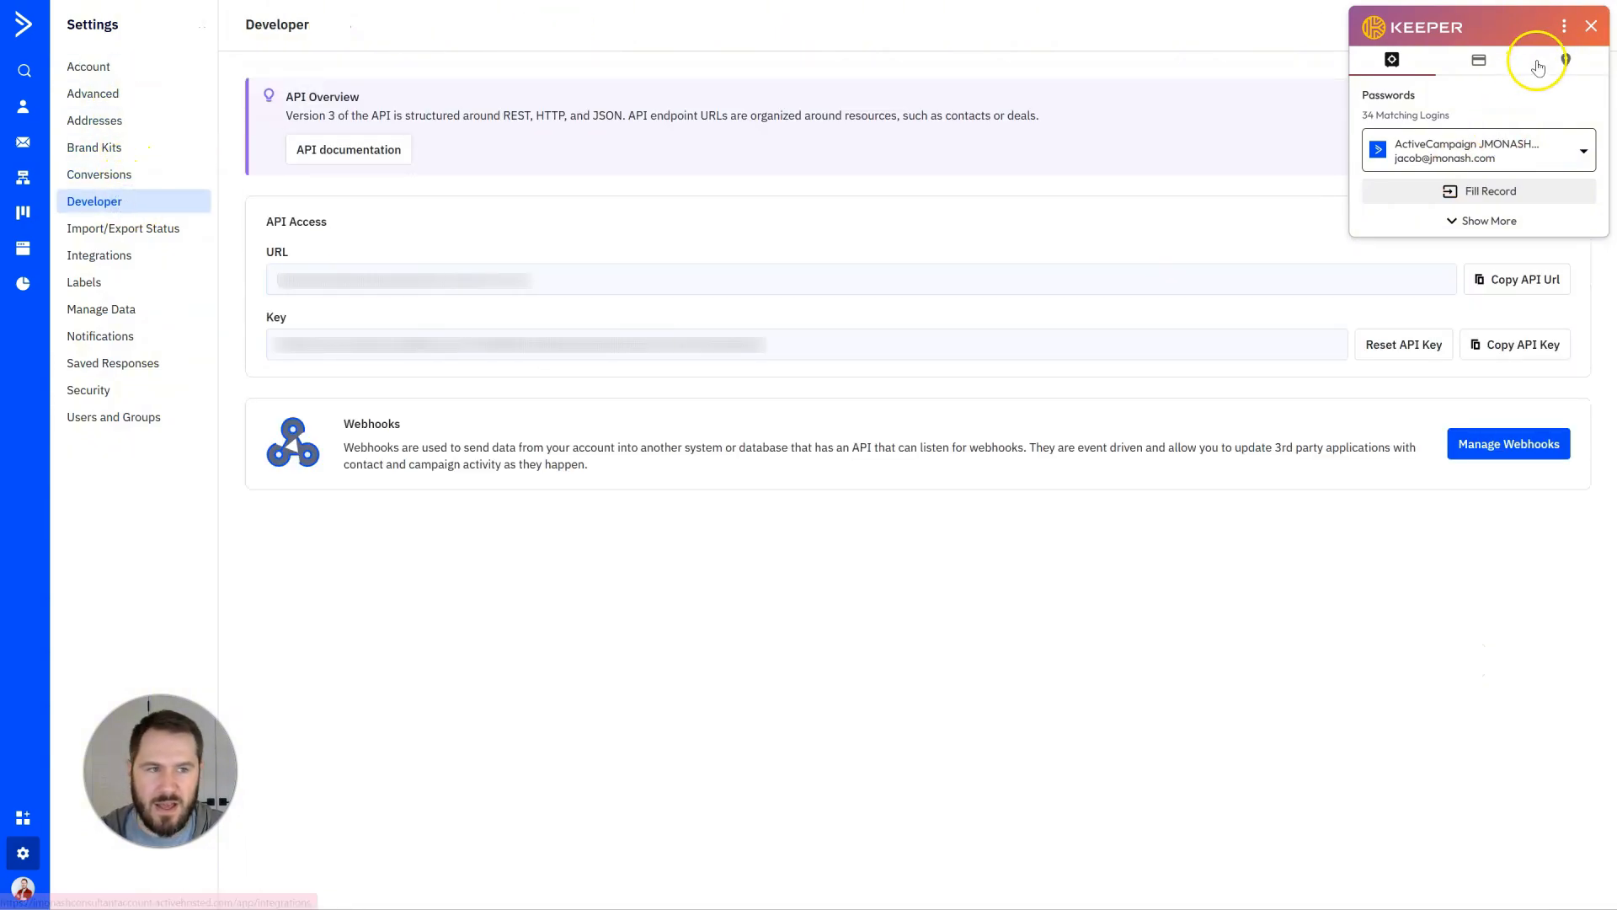
pyautogui.click(1591, 27)
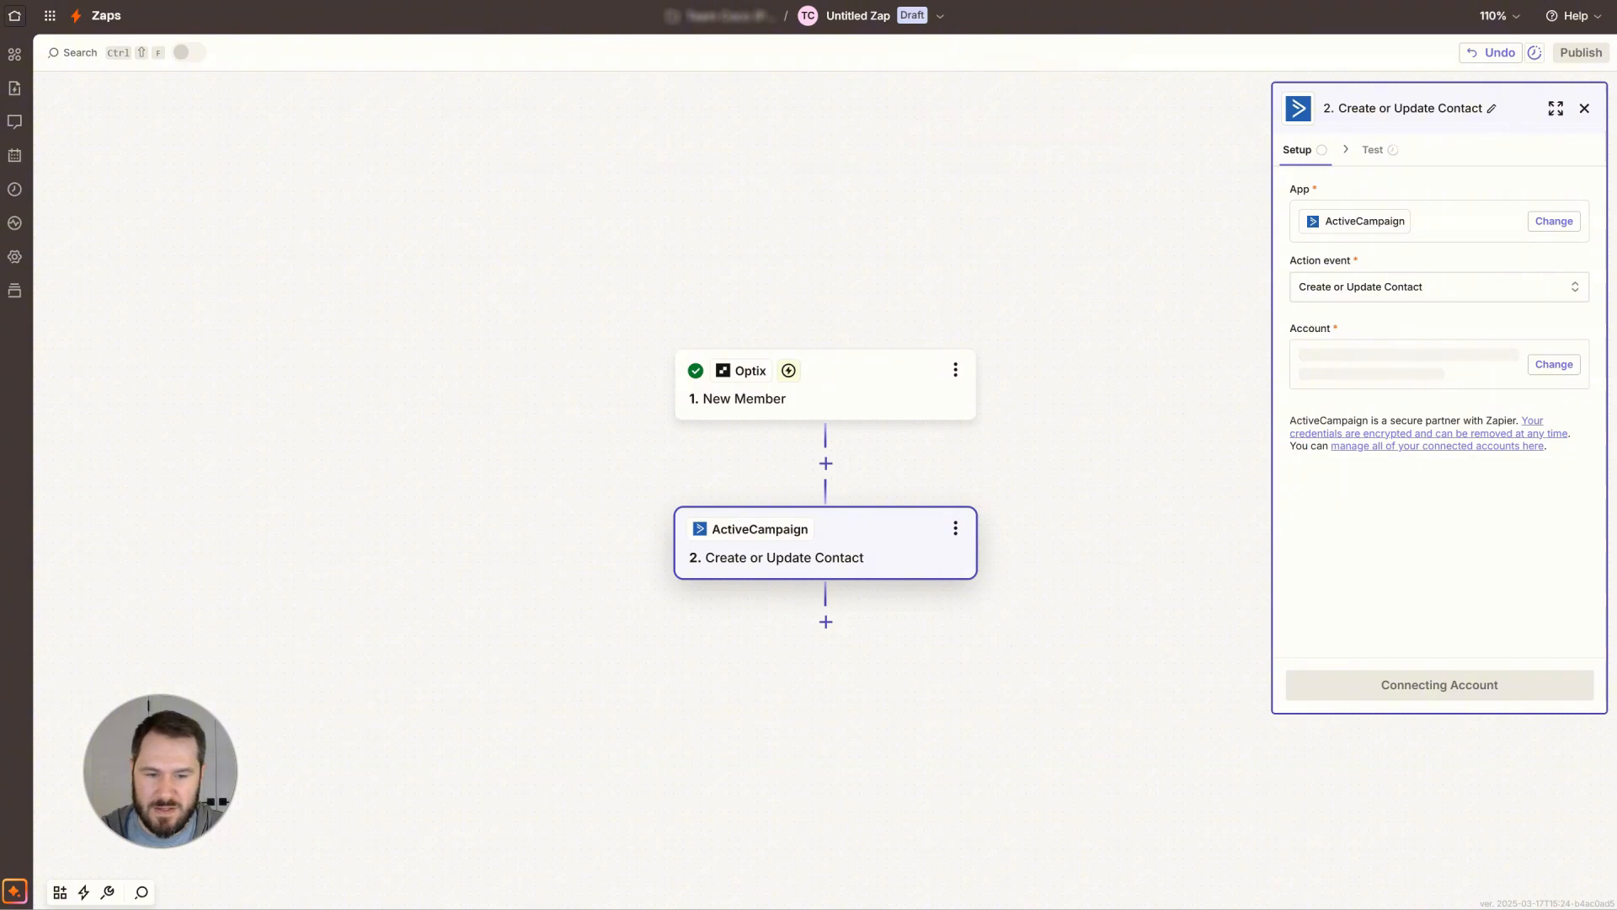
pyautogui.moveTo(883, 908)
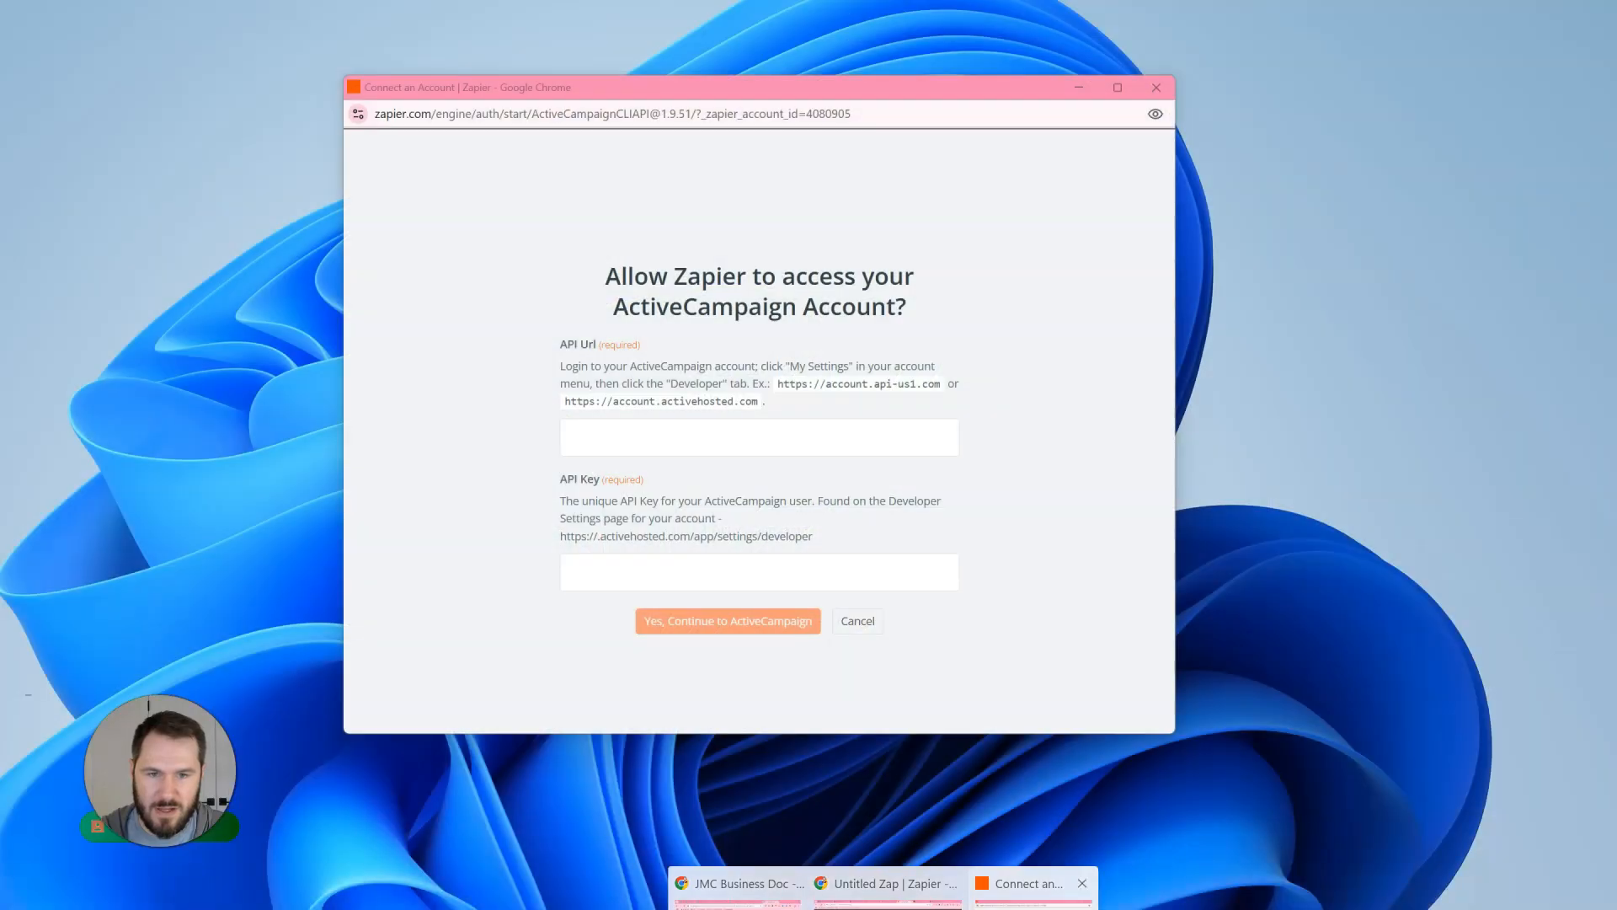
pyautogui.click(1027, 884)
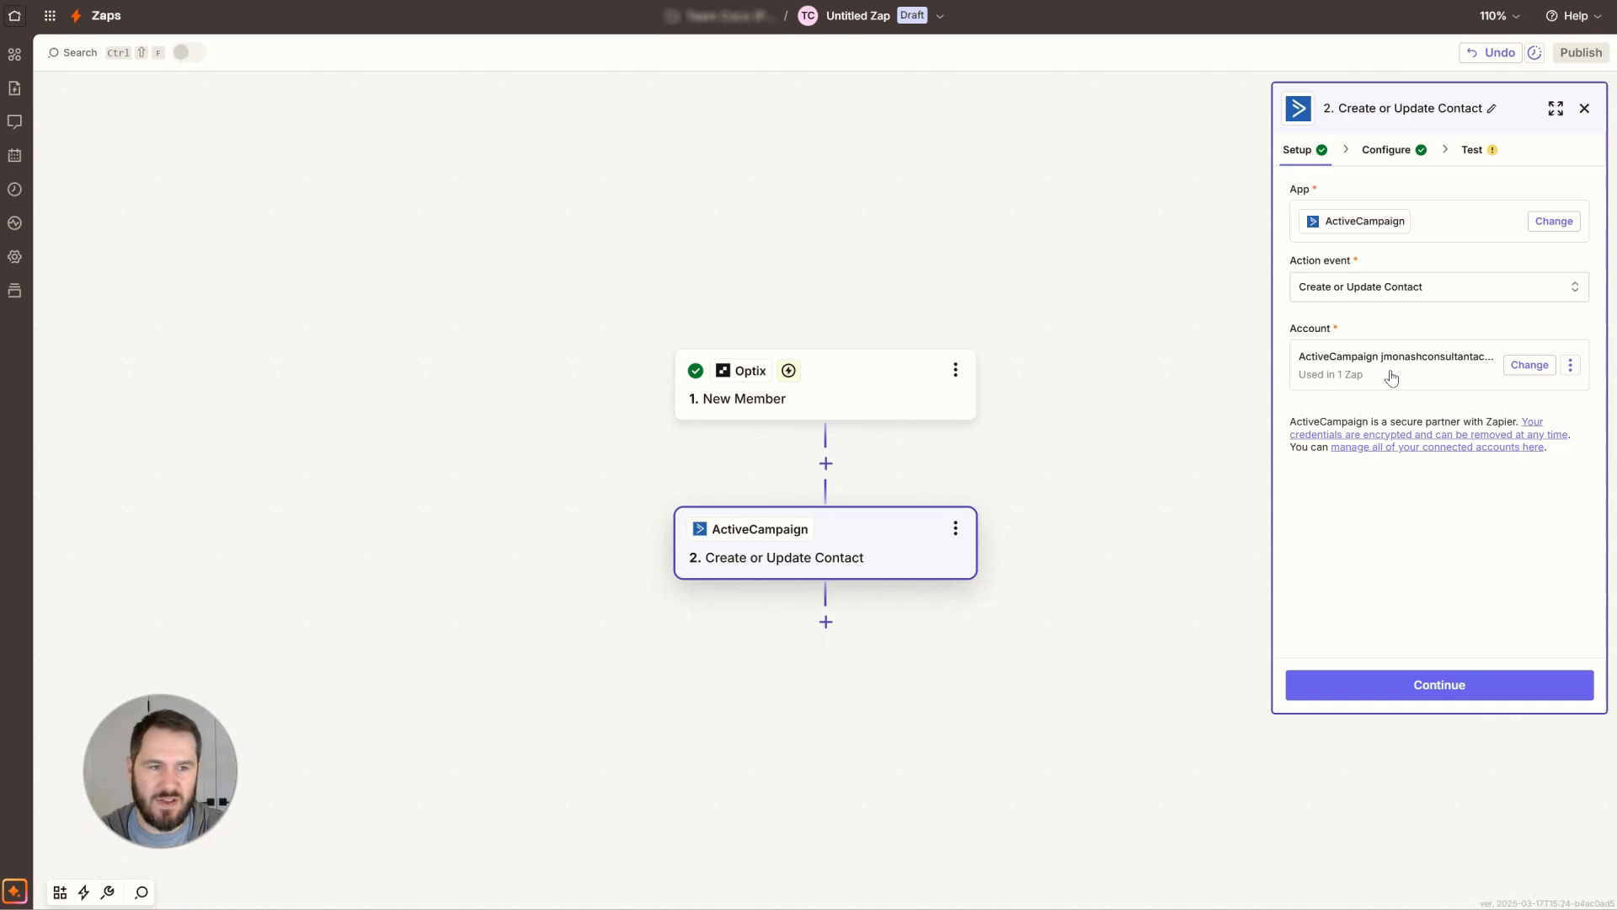
pyautogui.click(1424, 352)
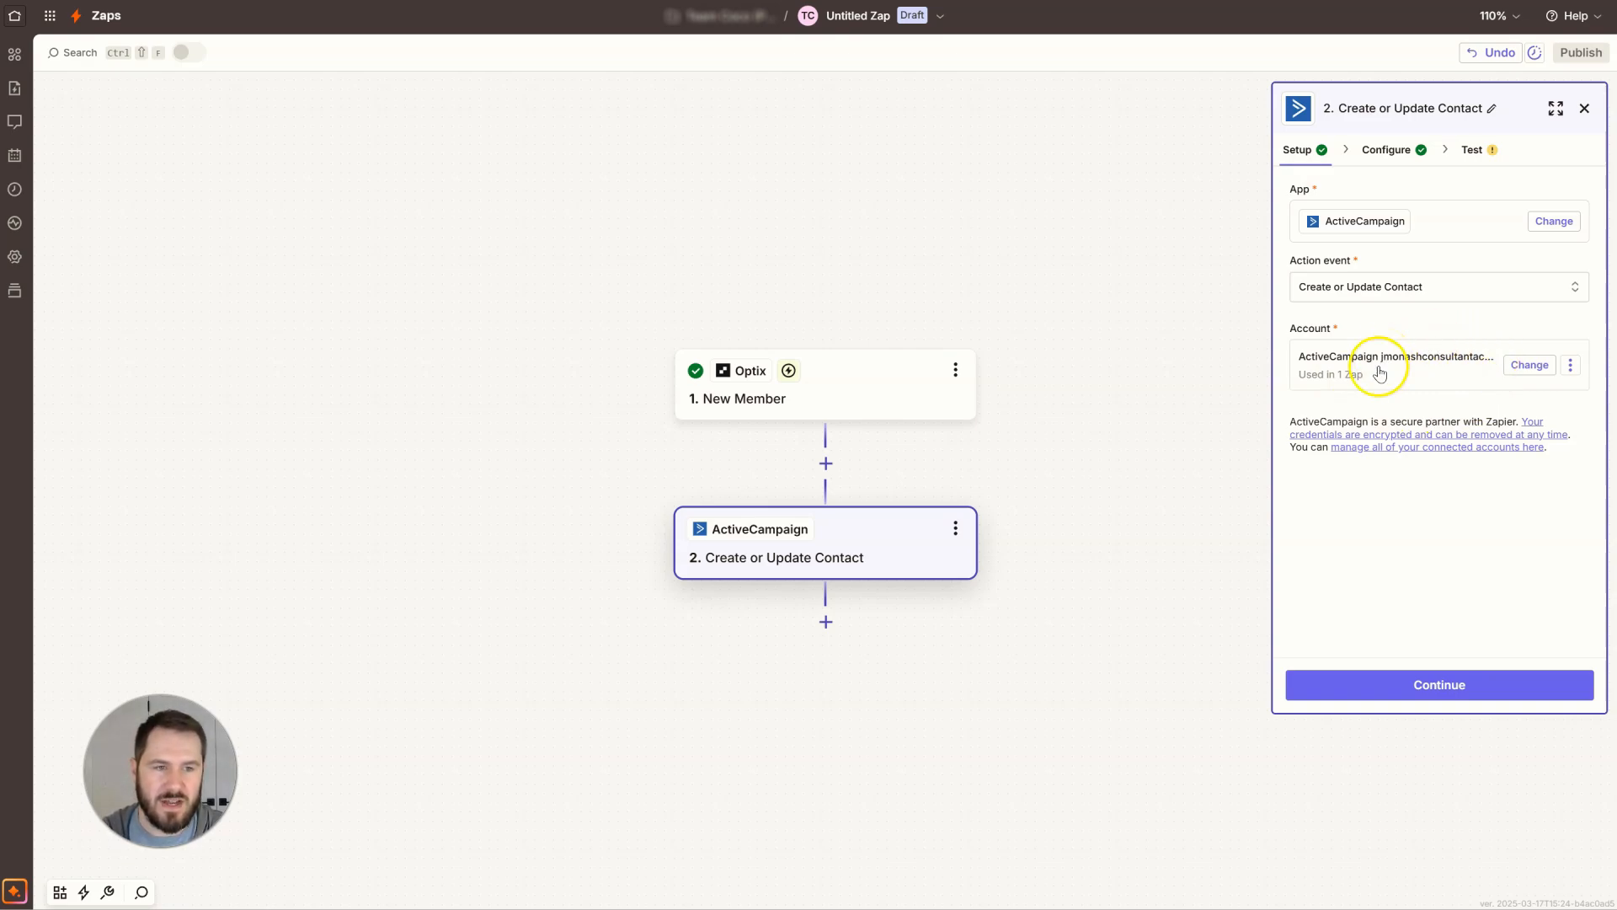
pyautogui.click(1459, 695)
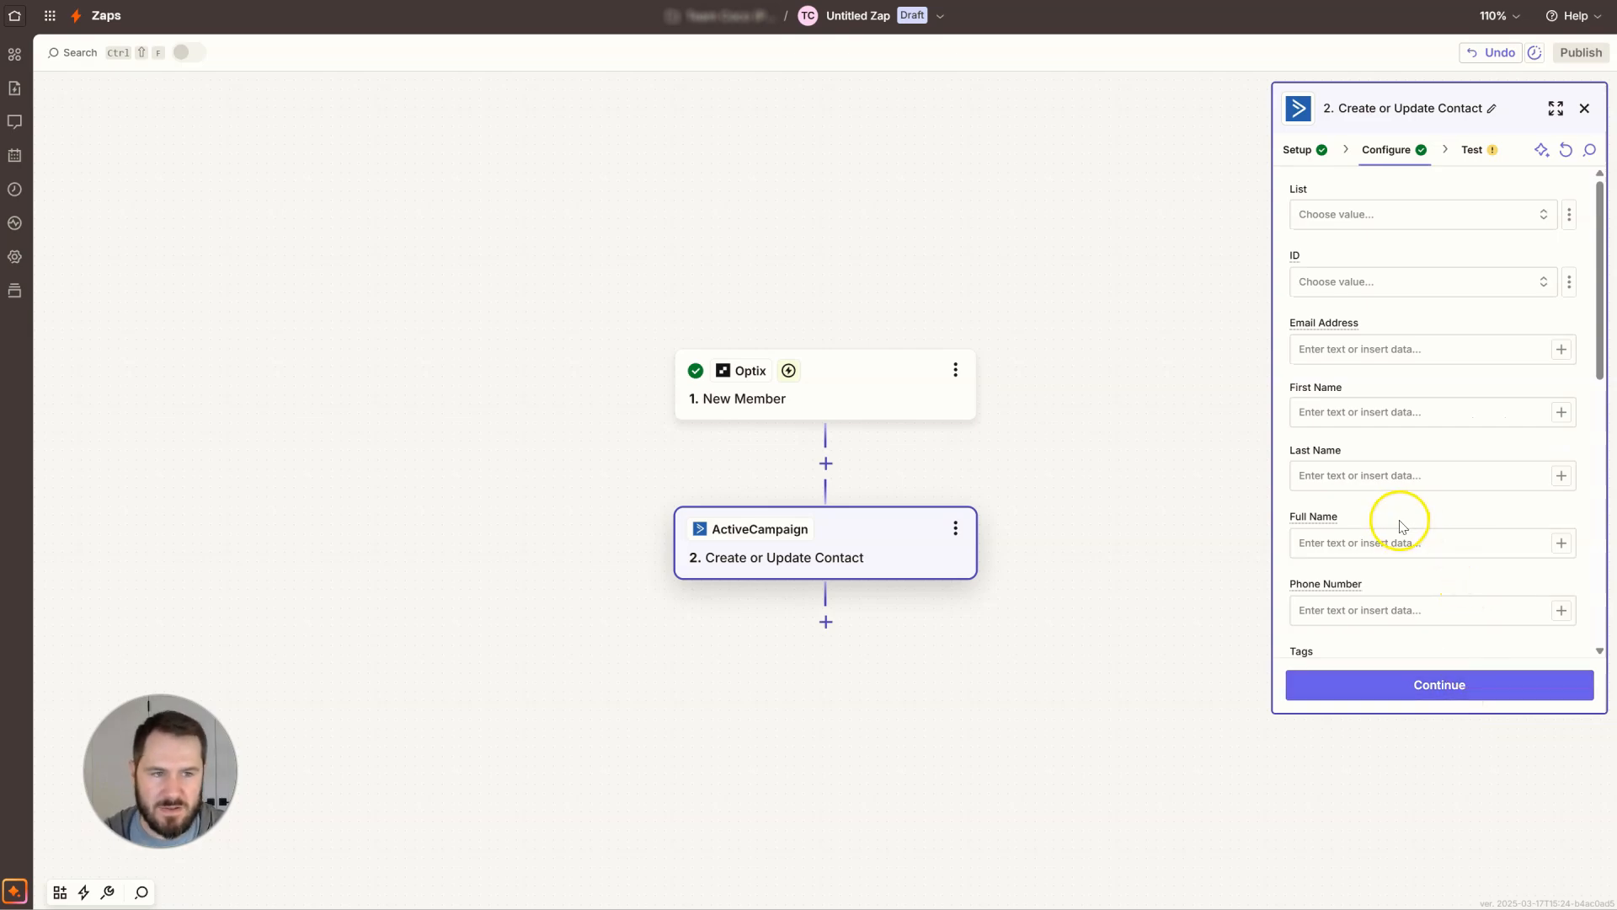
# Map the Optix member Email to the Email Address field.
pyautogui.click(1384, 348)
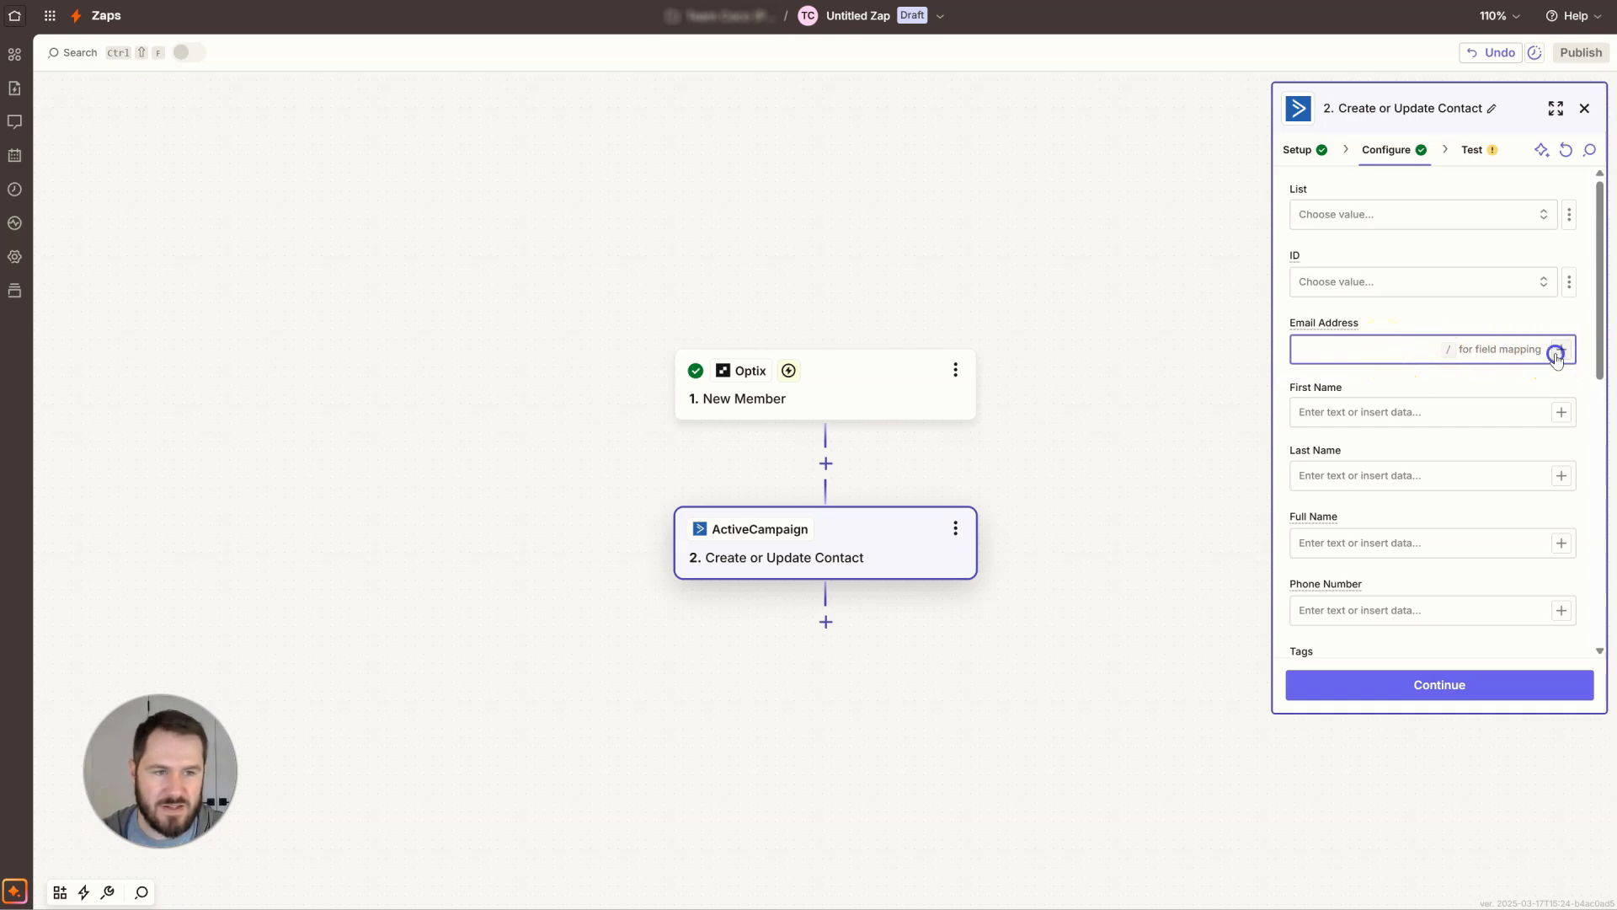
pyautogui.click(1557, 351)
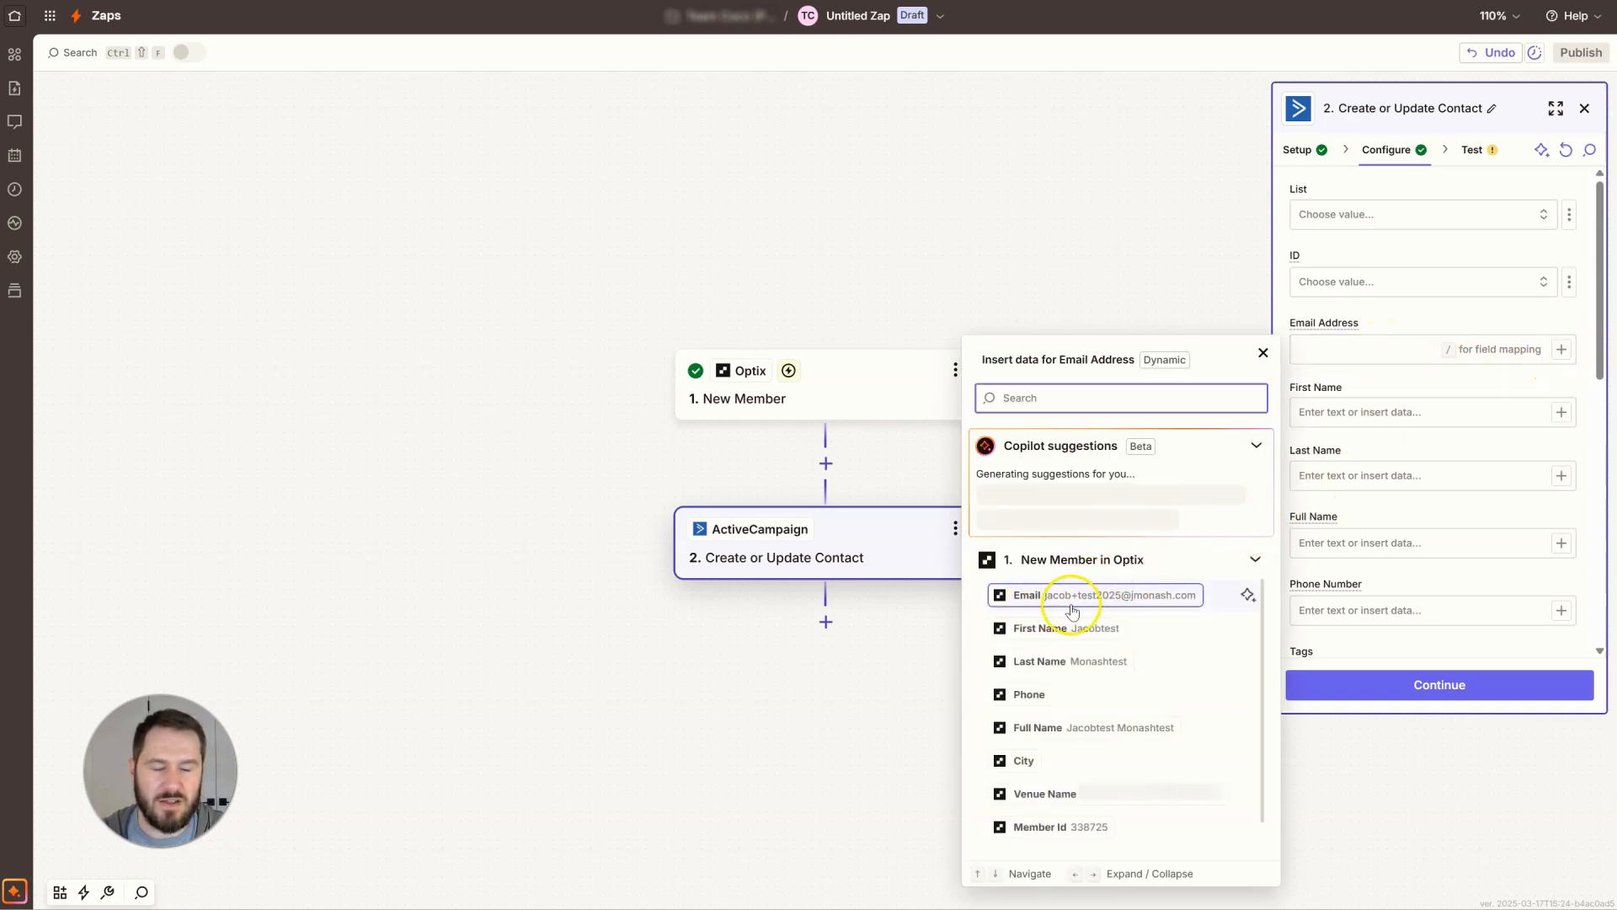
pyautogui.click(1394, 319)
pyautogui.click(1371, 347)
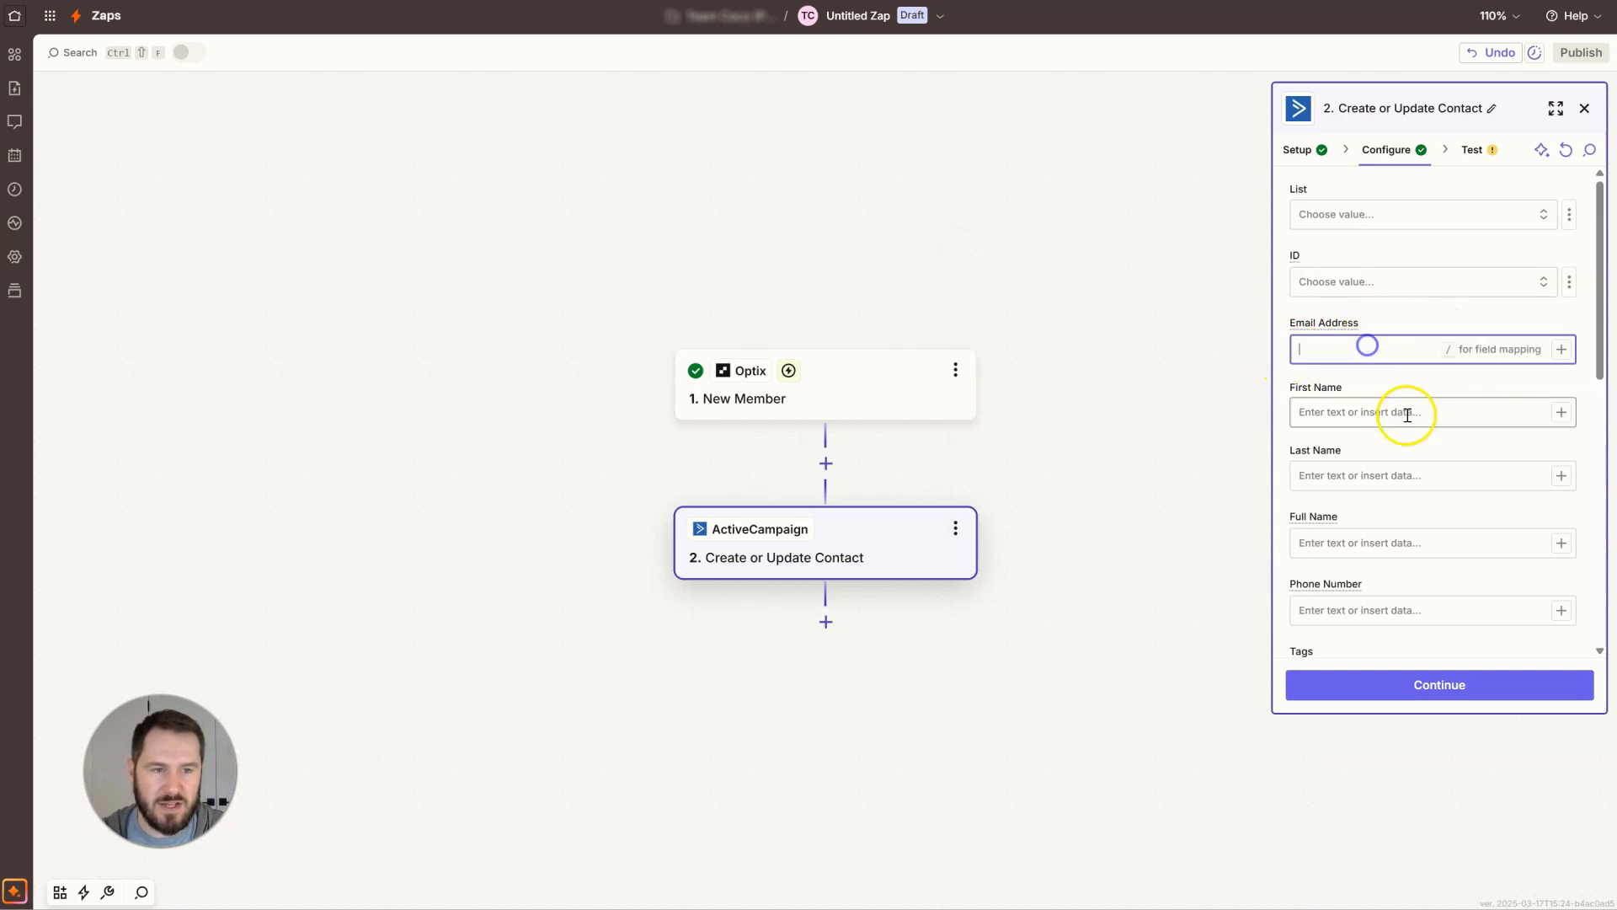
pyautogui.click(1562, 350)
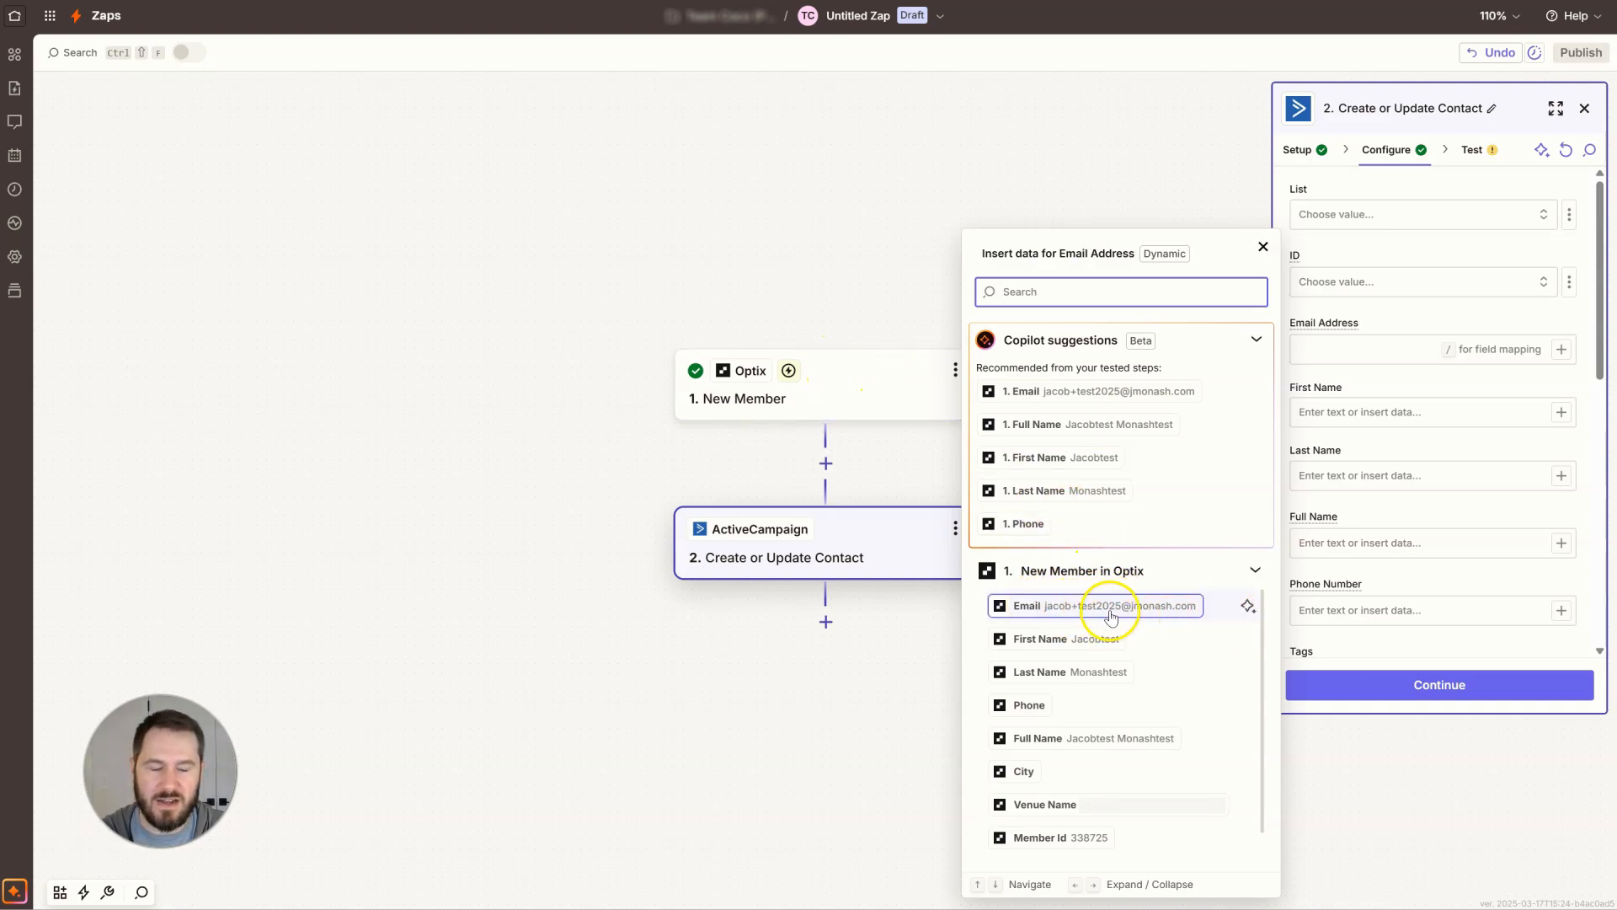
pyautogui.click(1103, 608)
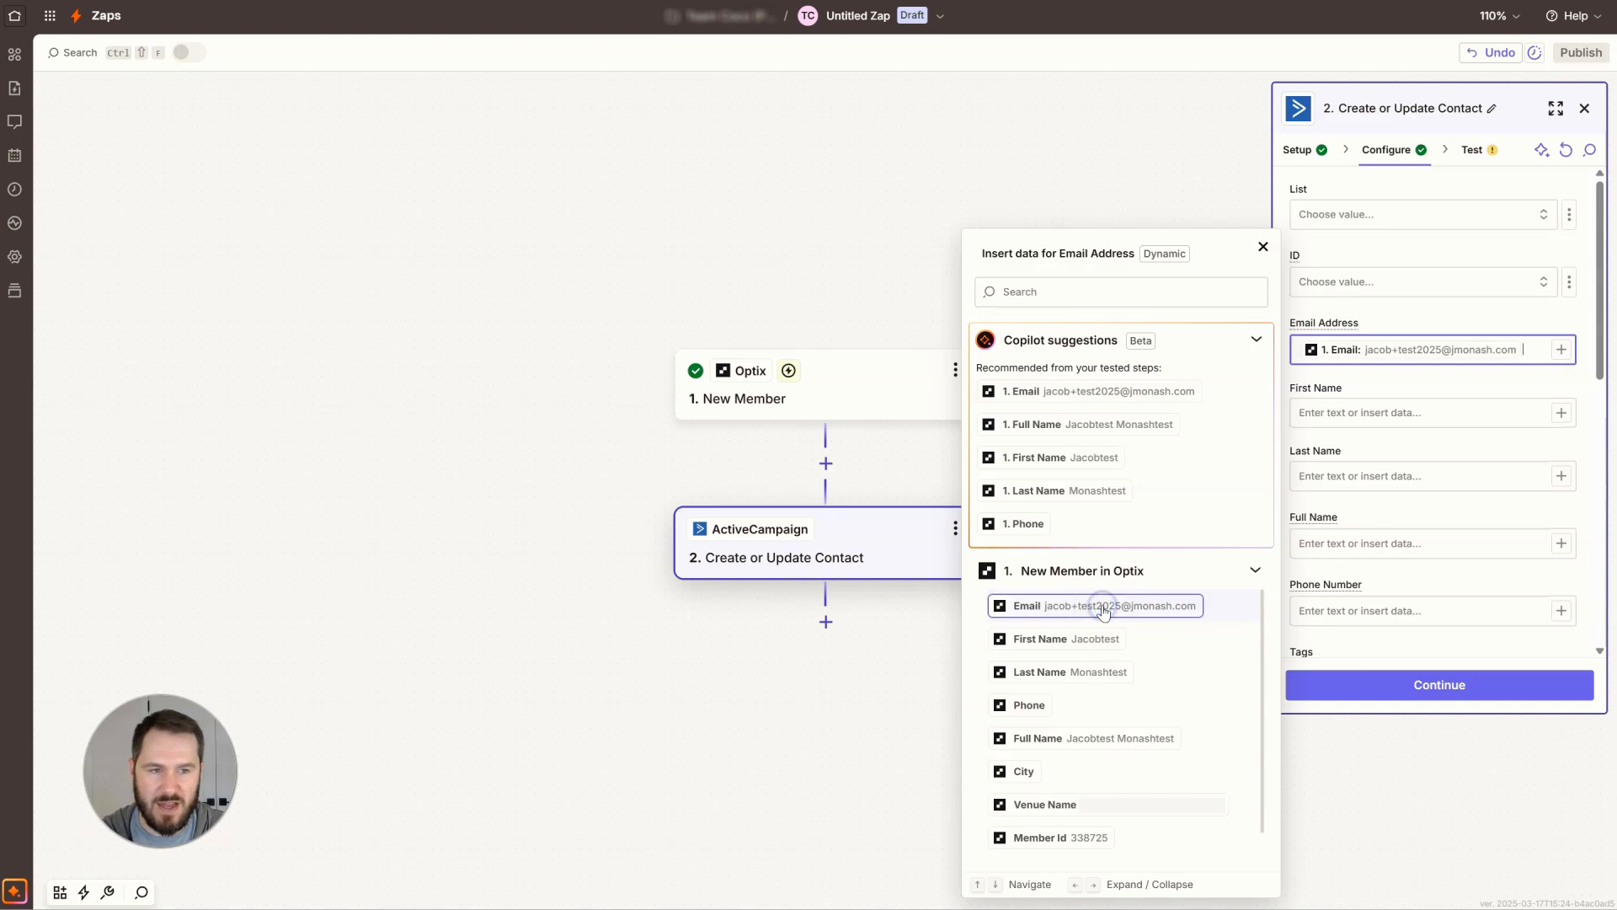
pyautogui.click(1369, 389)
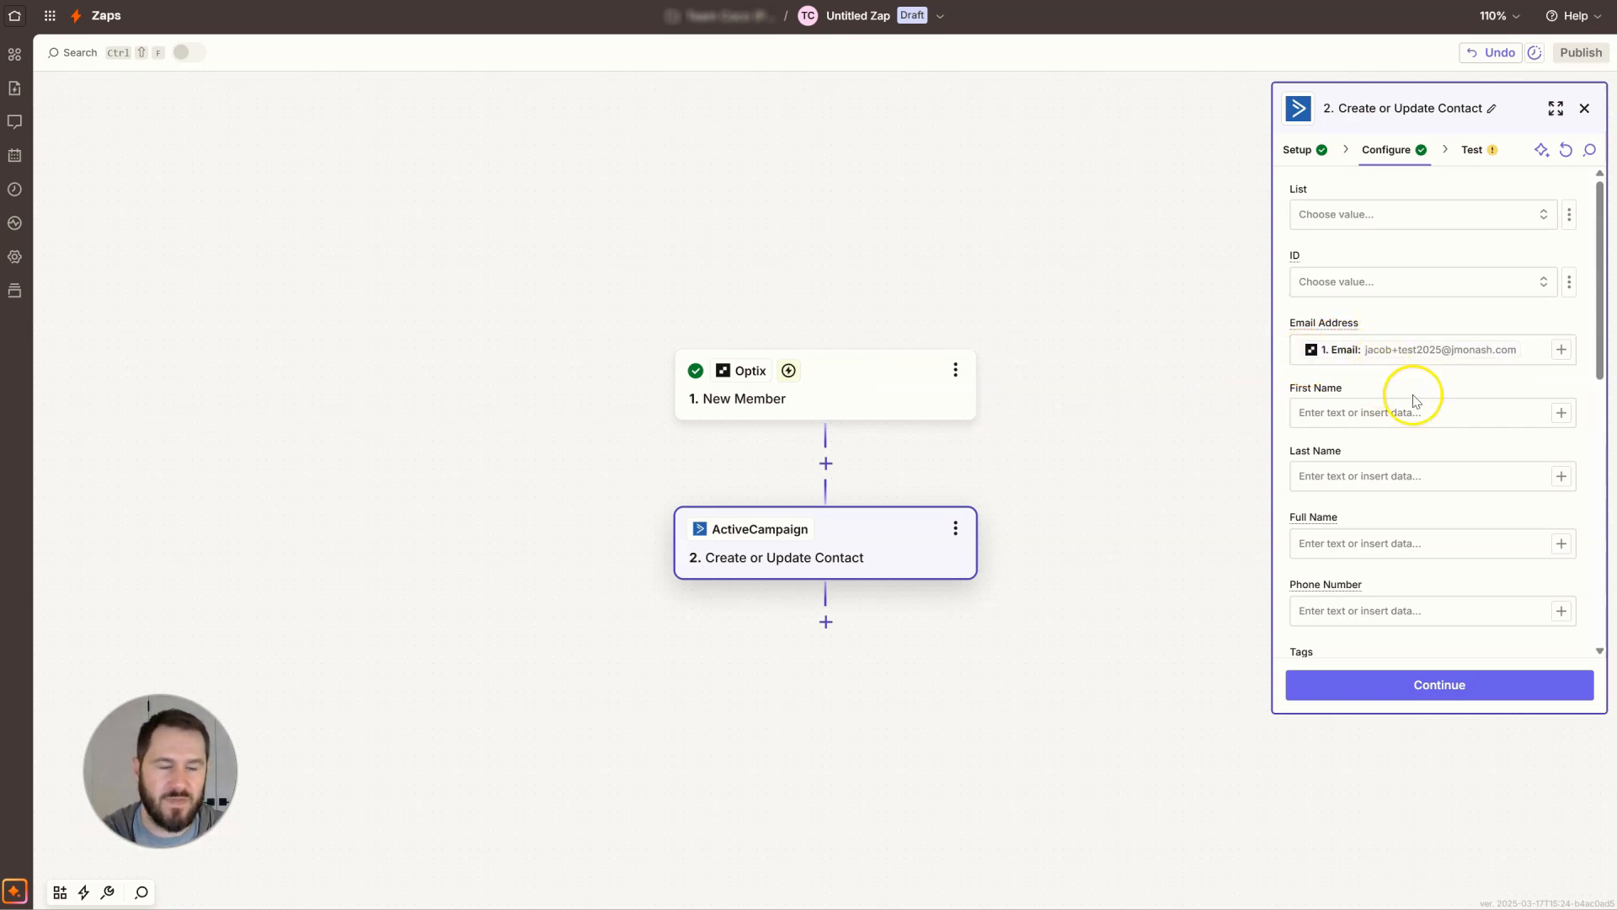
# Map the Optix First Name and Last Name to the First Name and Last Name fields.
pyautogui.click(1358, 421)
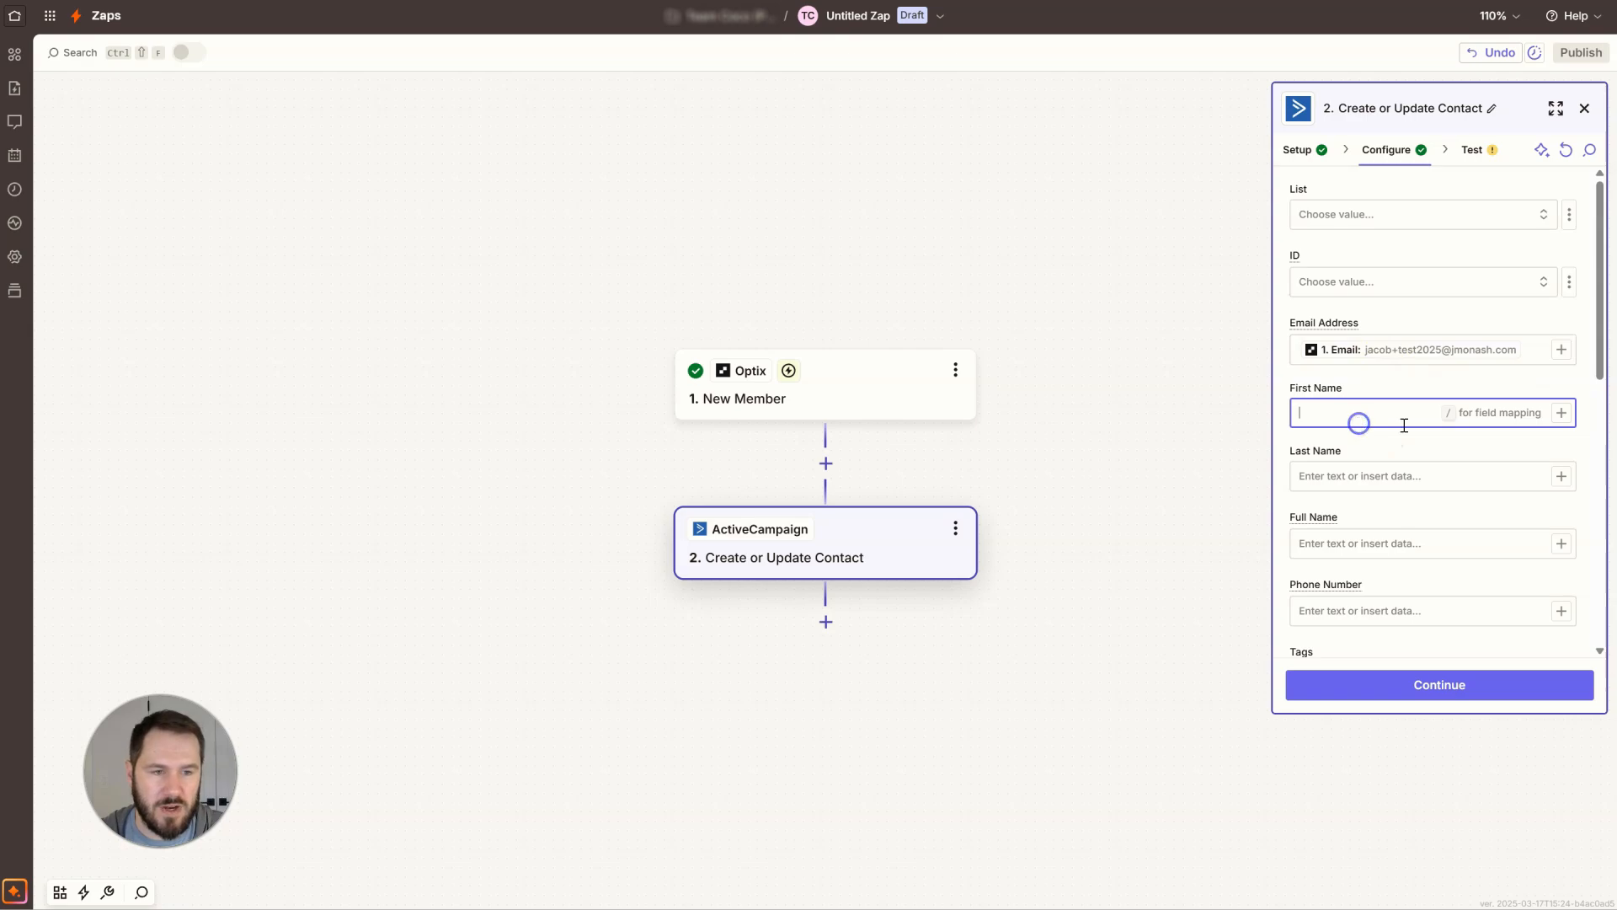
pyautogui.click(1561, 412)
pyautogui.click(1089, 639)
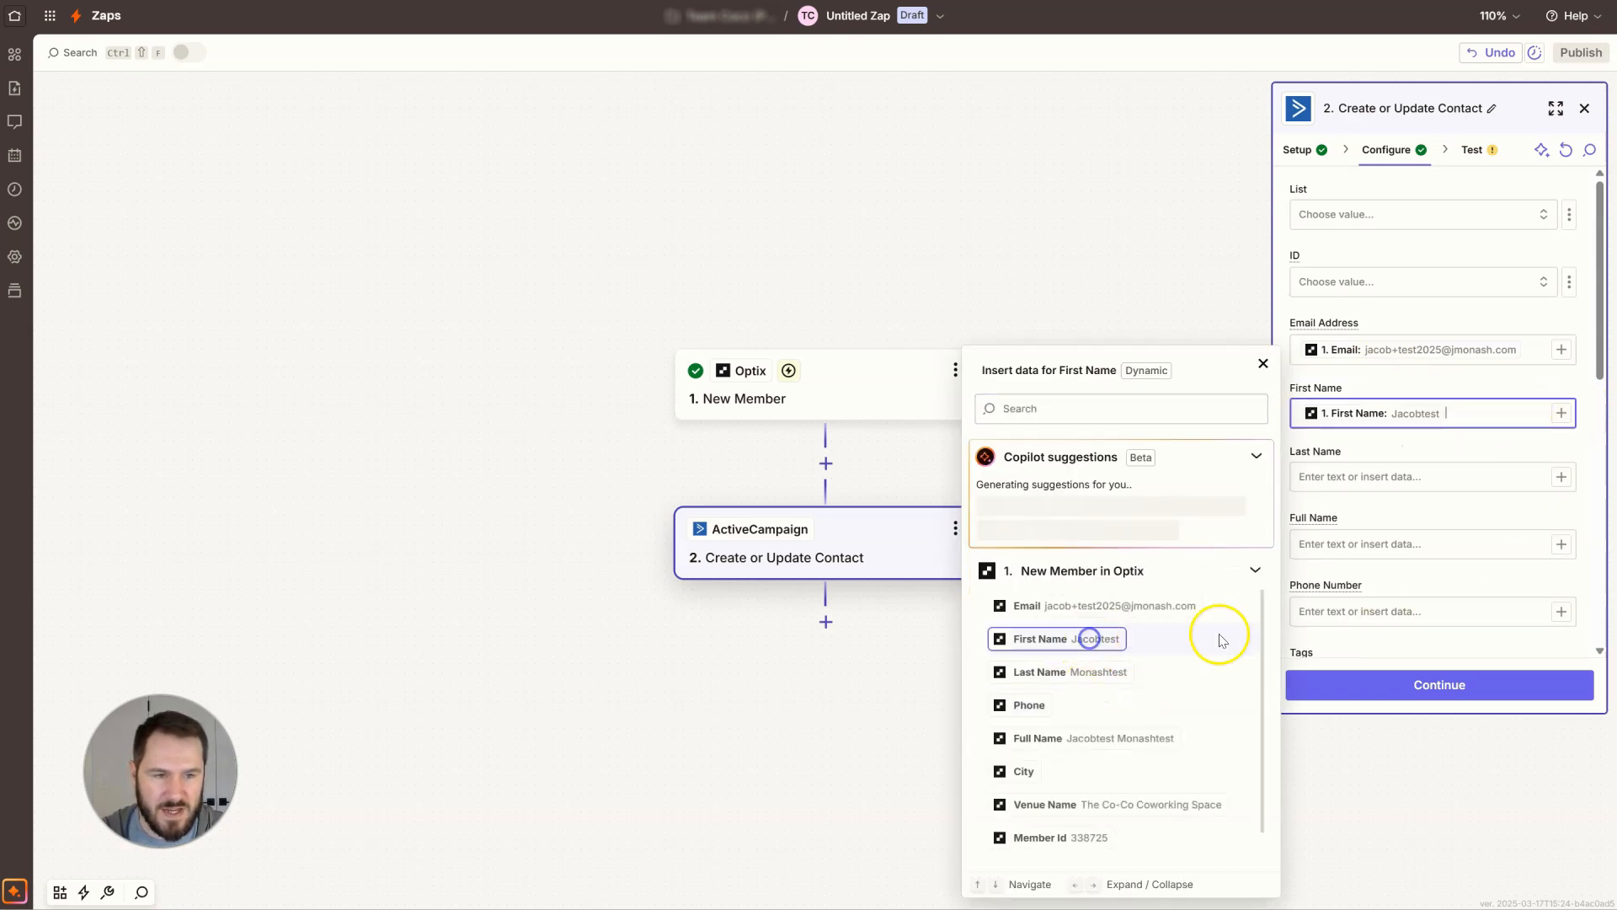
pyautogui.click(1560, 476)
pyautogui.click(1066, 687)
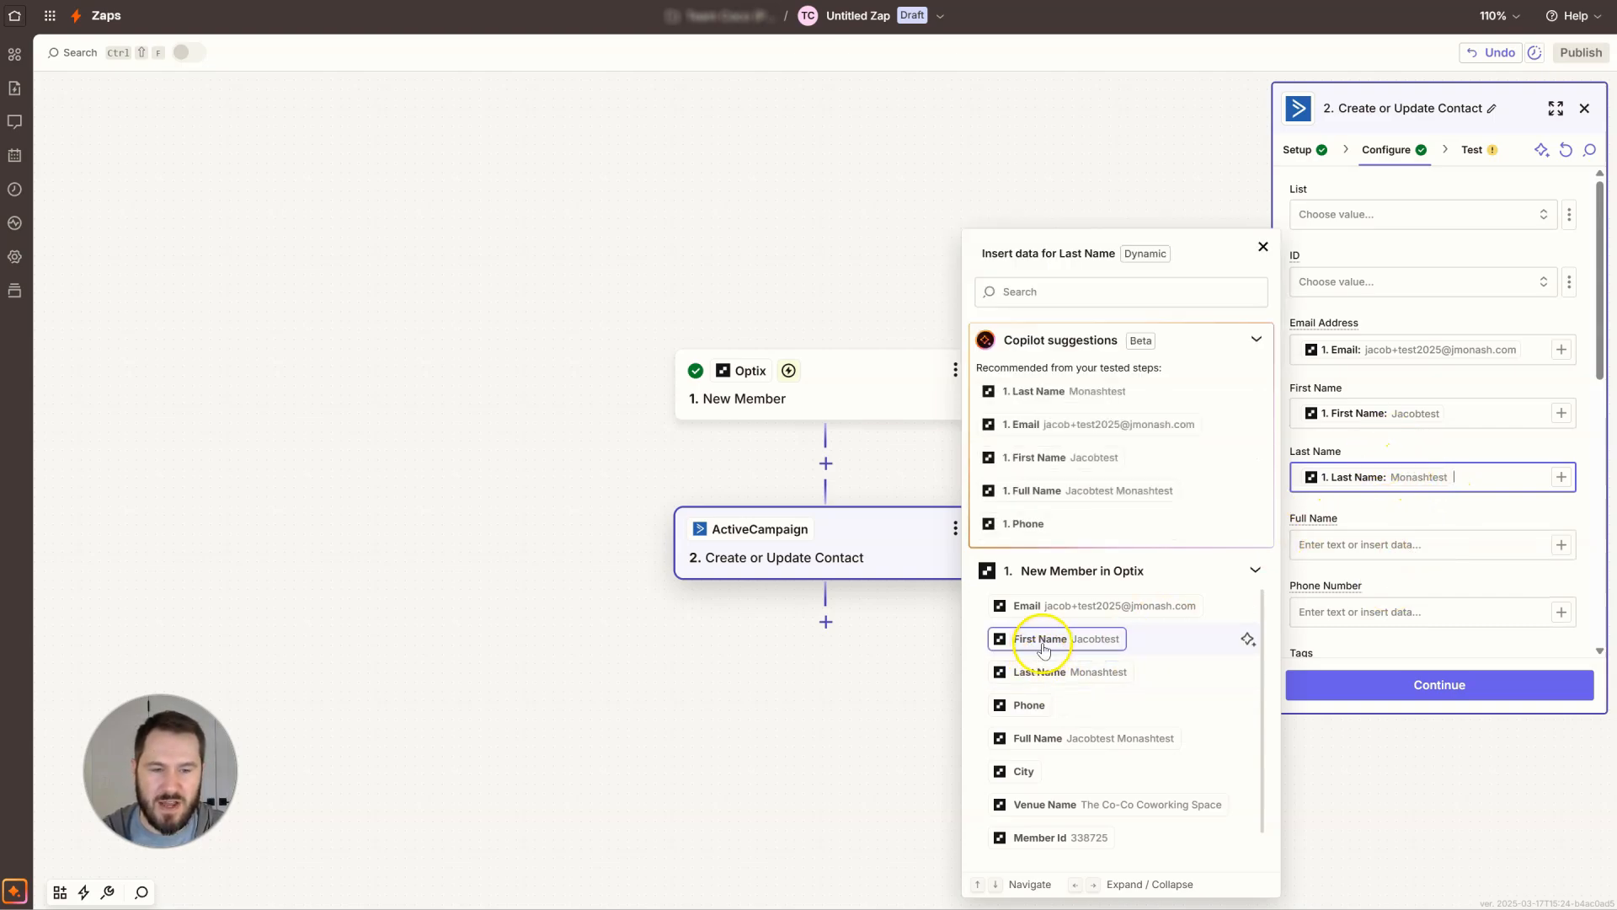
pyautogui.click(1399, 546)
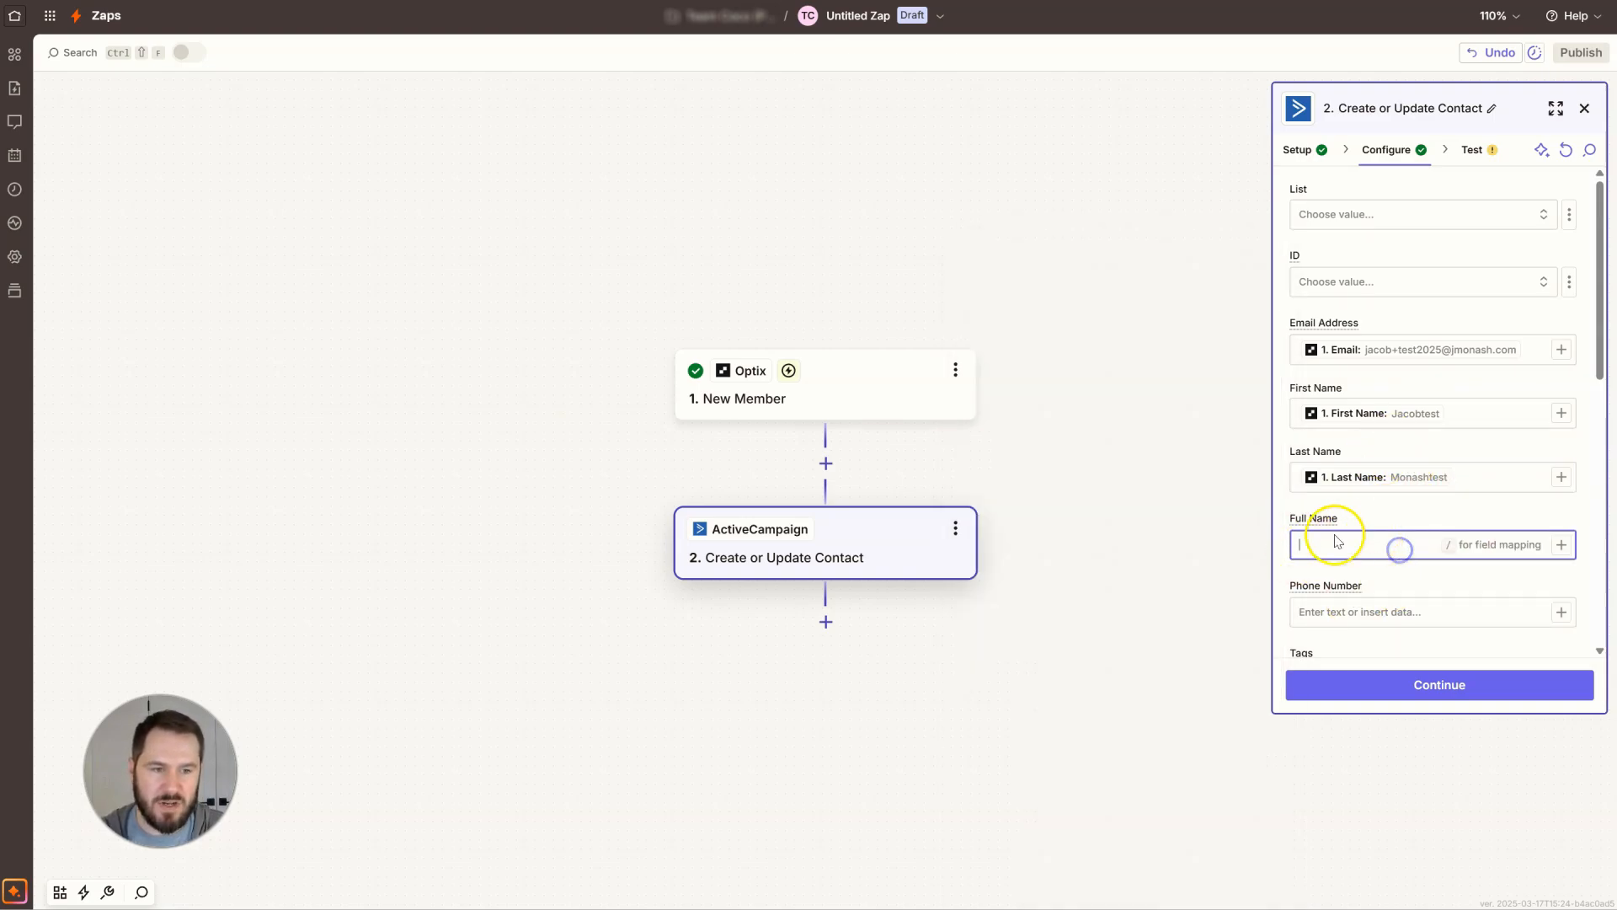
pyautogui.click(1386, 524)
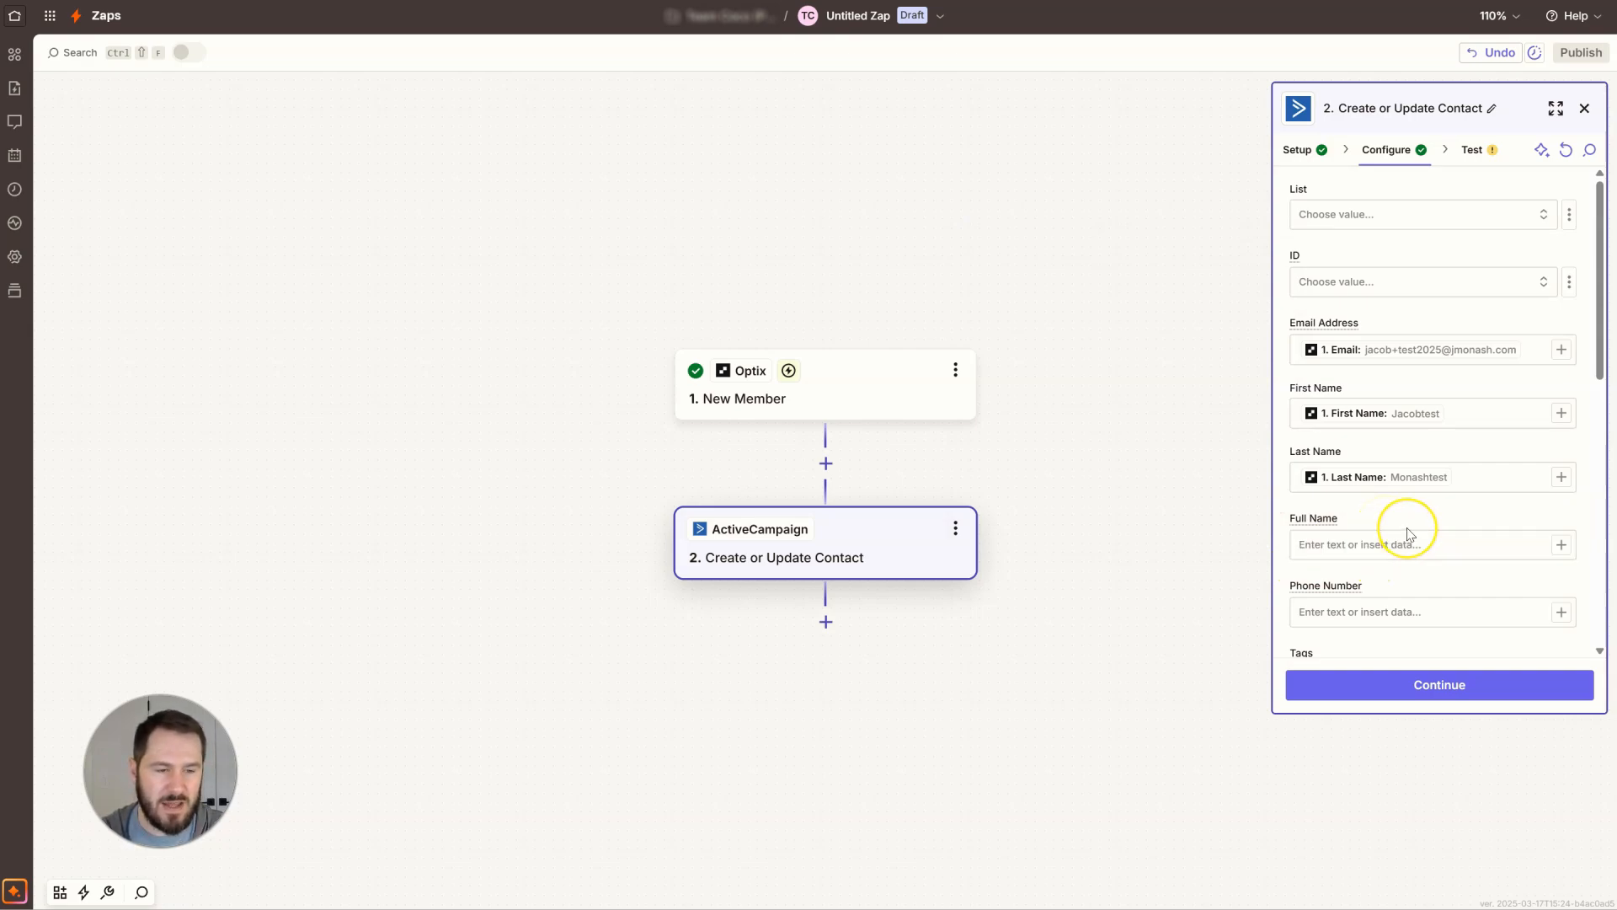
# Enter the tag Optix New Member in the Tags field.
pyautogui.scroll(-2, 1409, 534)
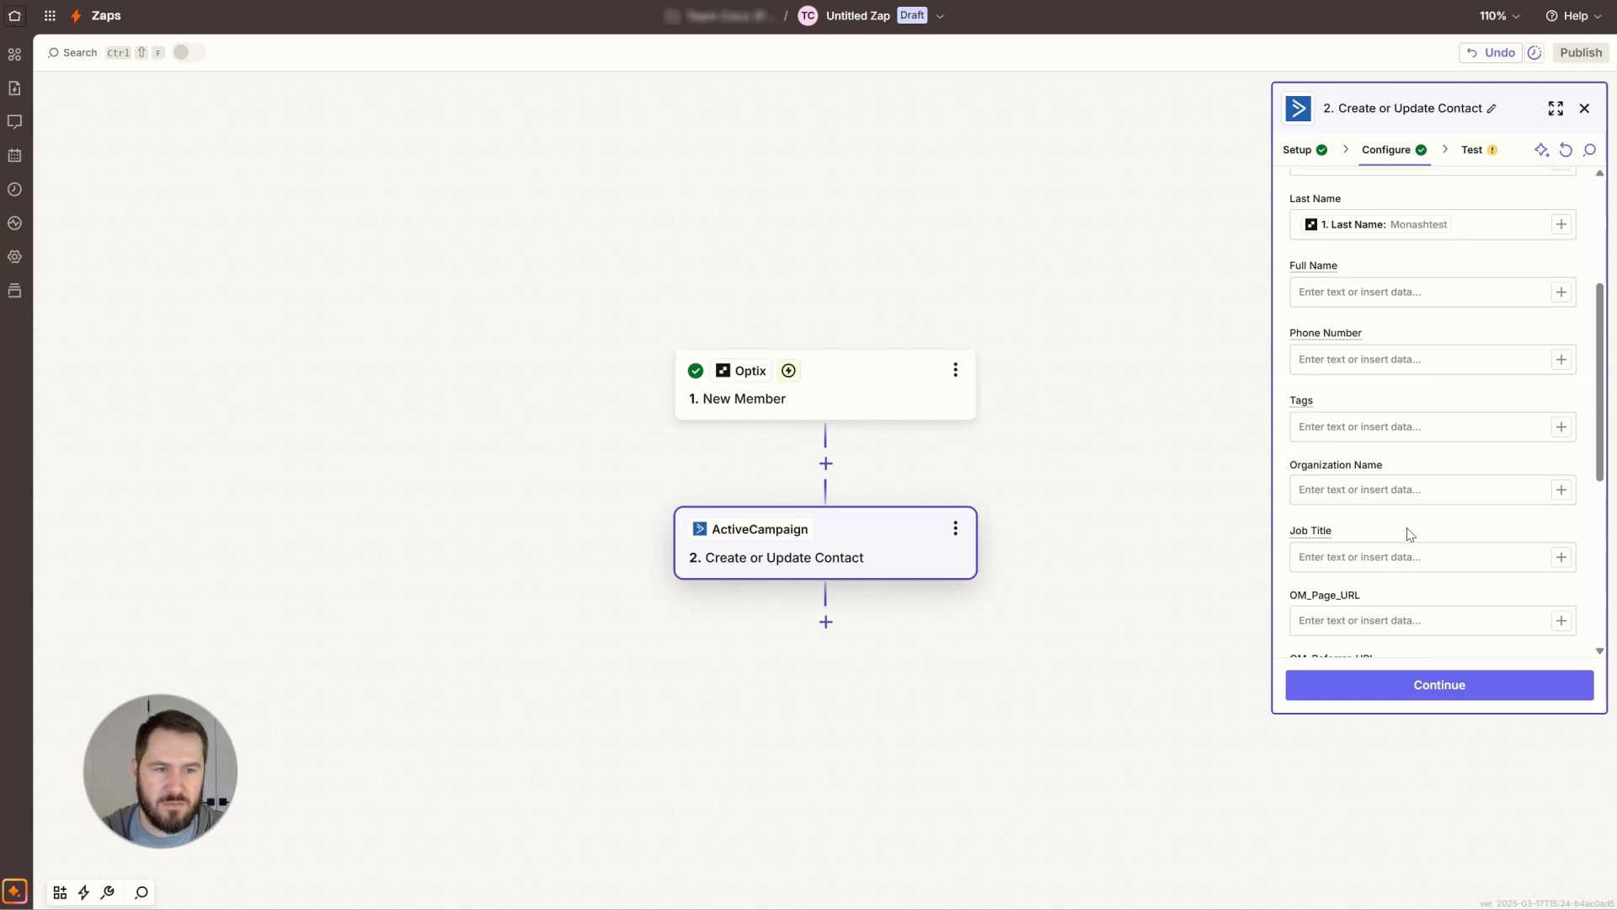
pyautogui.click(1368, 430)
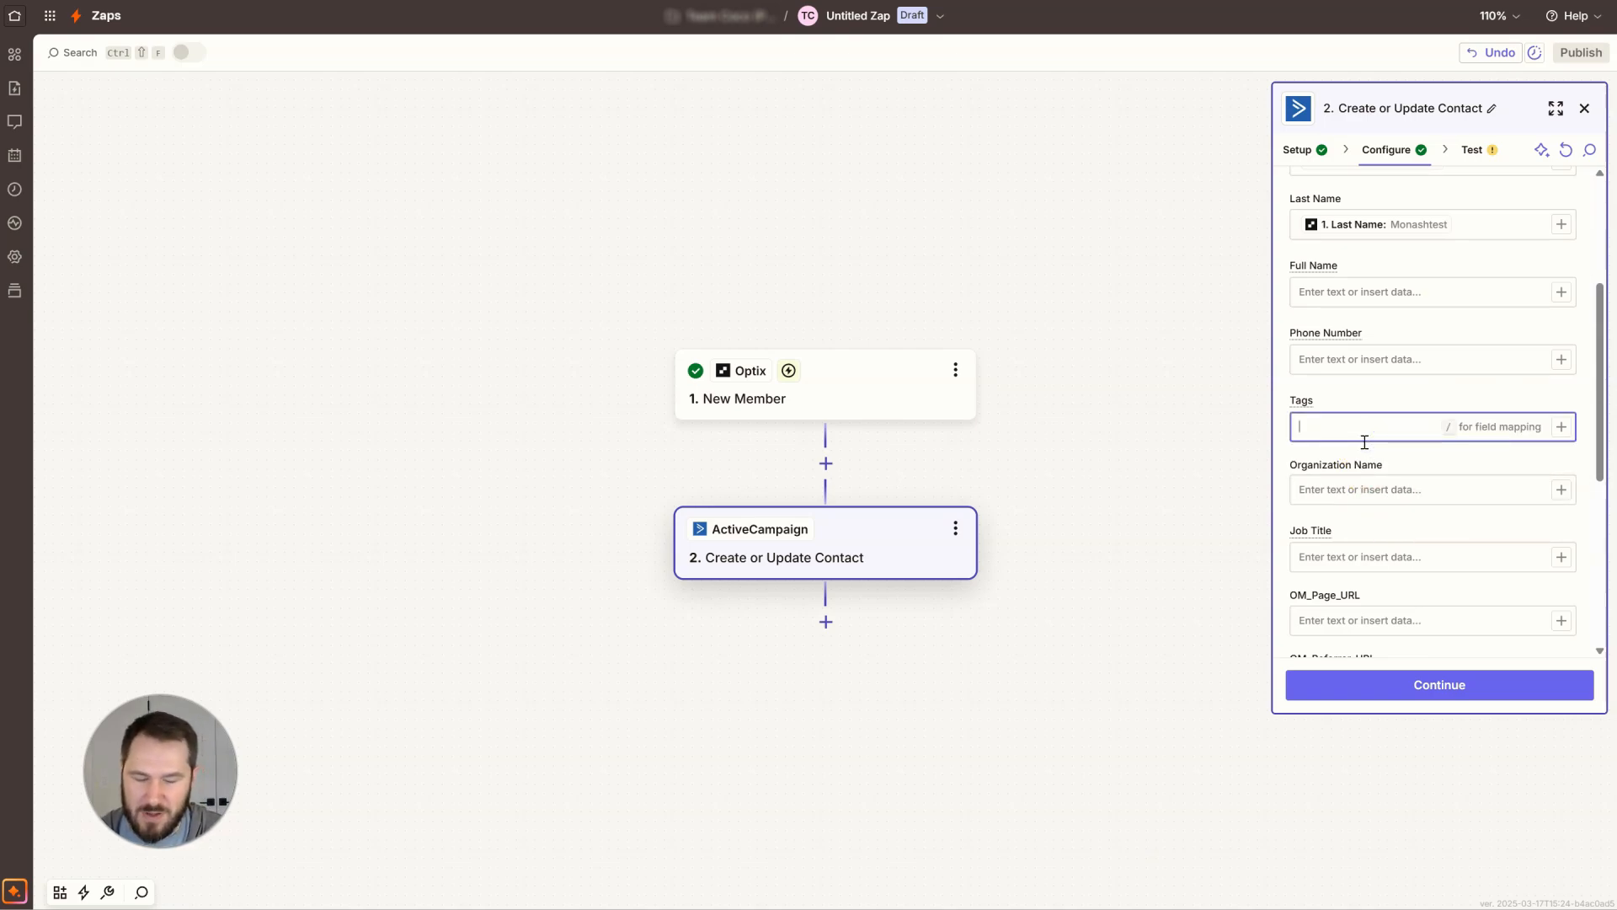
pyautogui.write('Optix')
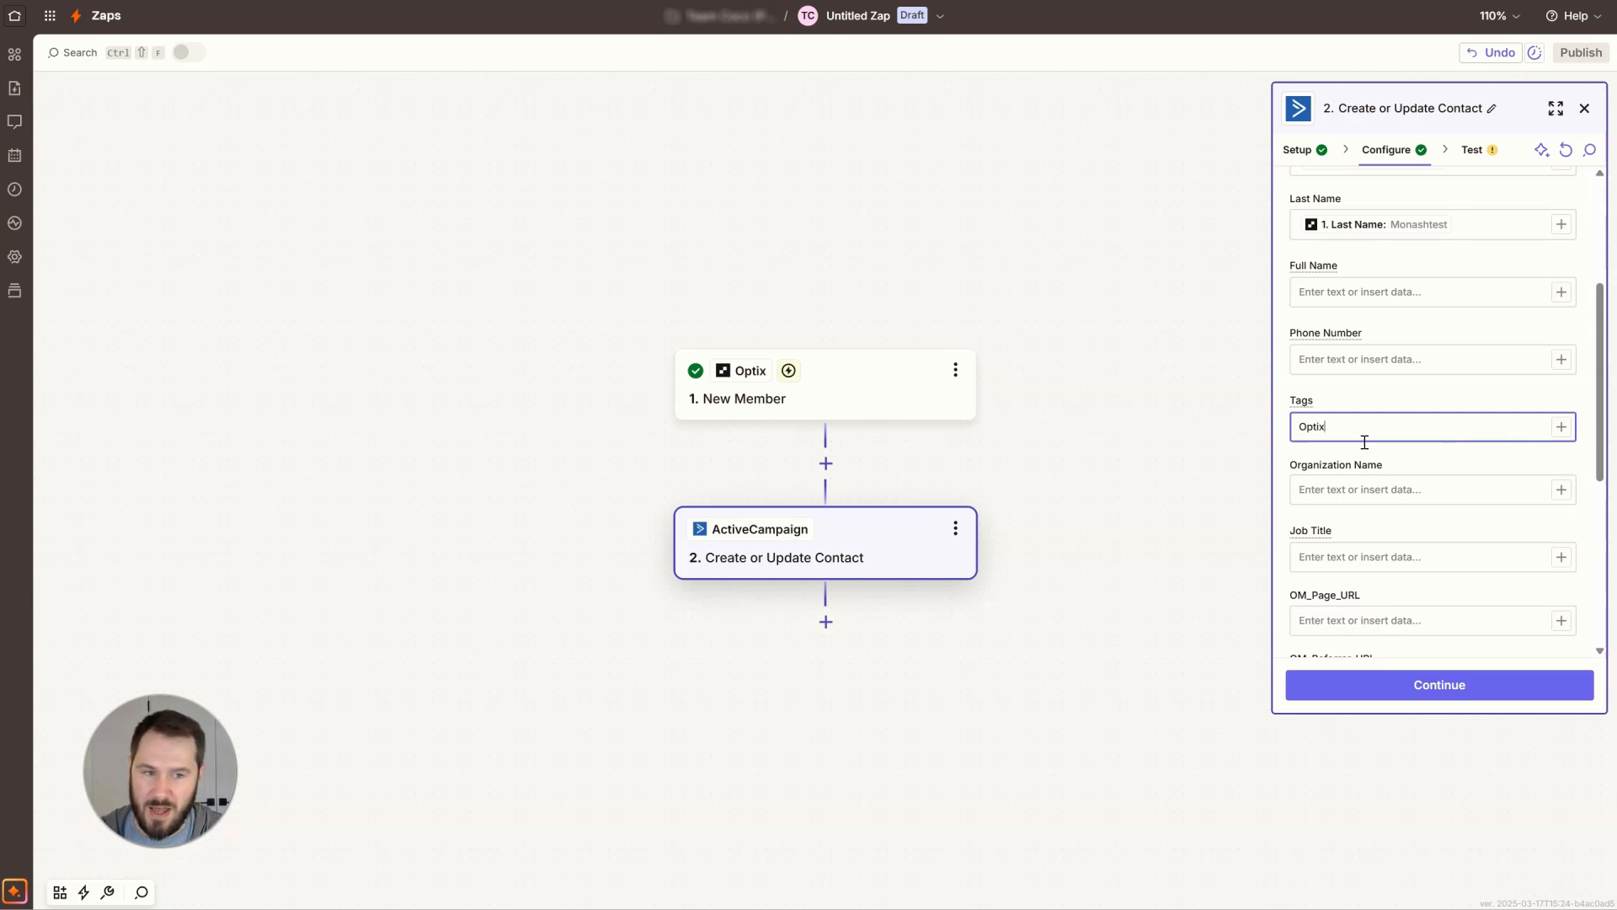
pyautogui.write(' New Member')
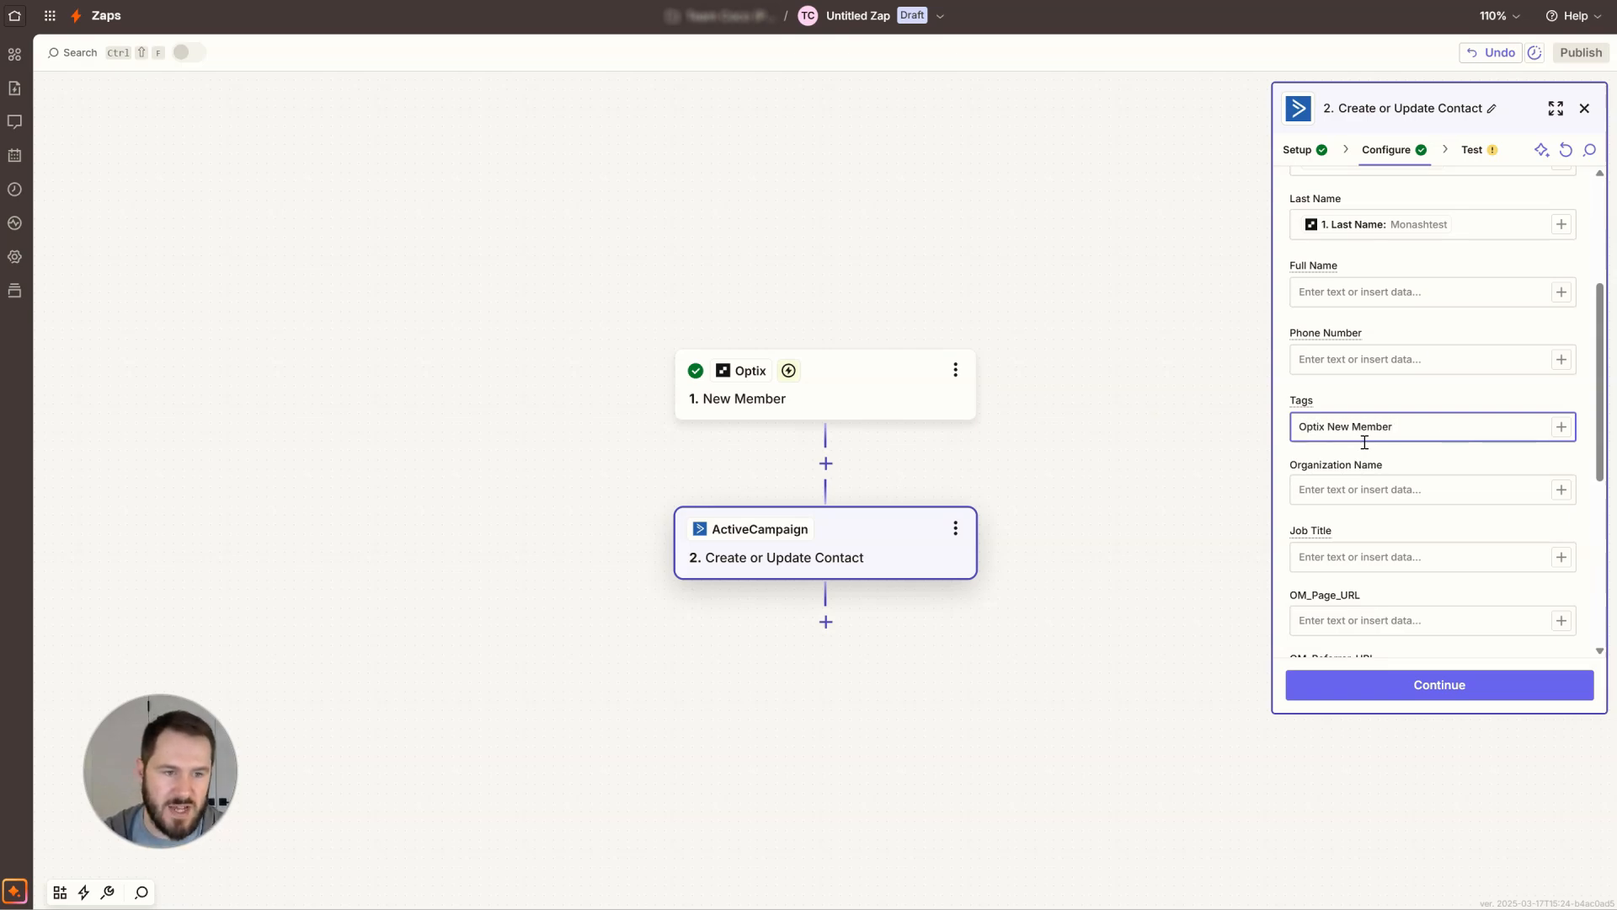
pyautogui.click(1411, 450)
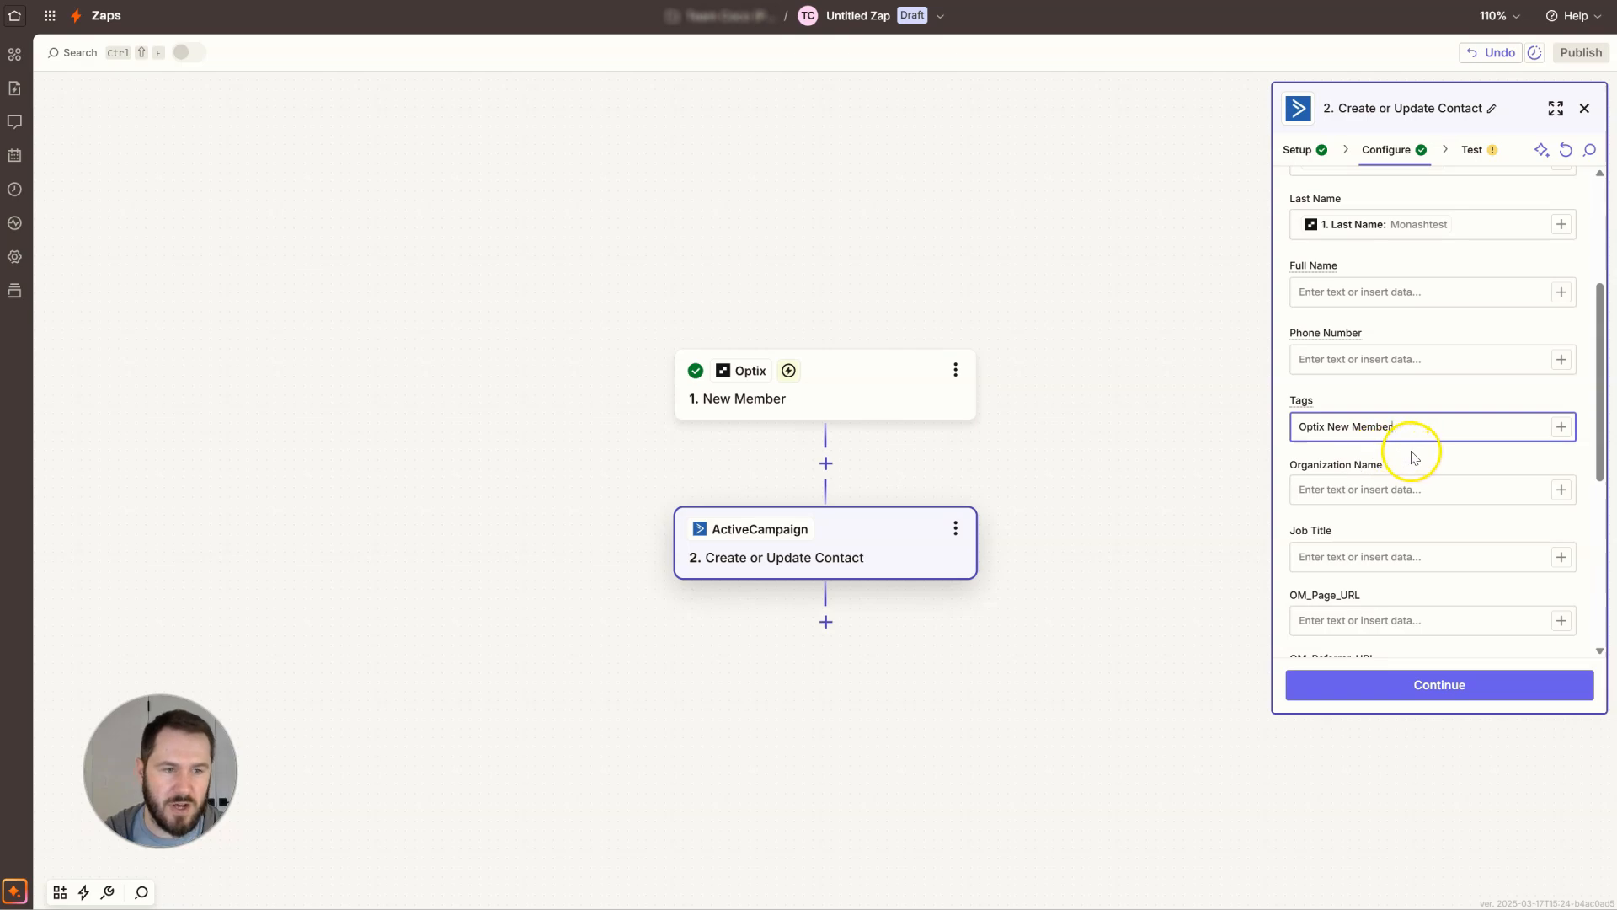
pyautogui.click(1416, 432)
# Set the List to Newsletter and continue to the test stage.
pyautogui.scroll(1, 1423, 488)
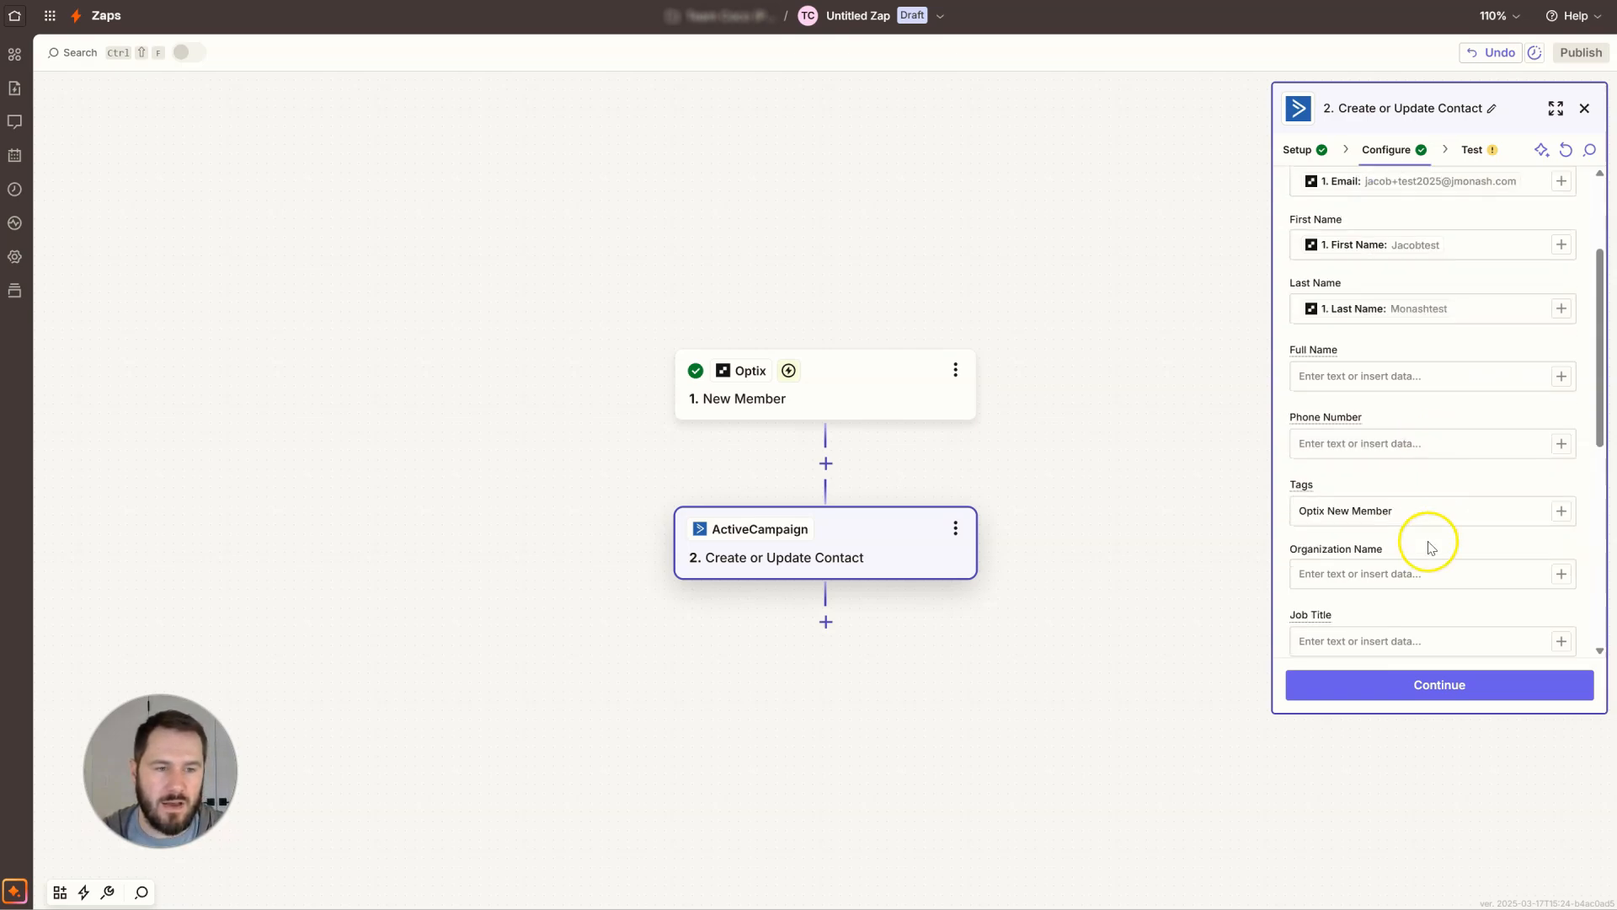
pyautogui.scroll(-5, 1437, 502)
pyautogui.scroll(6, 1452, 373)
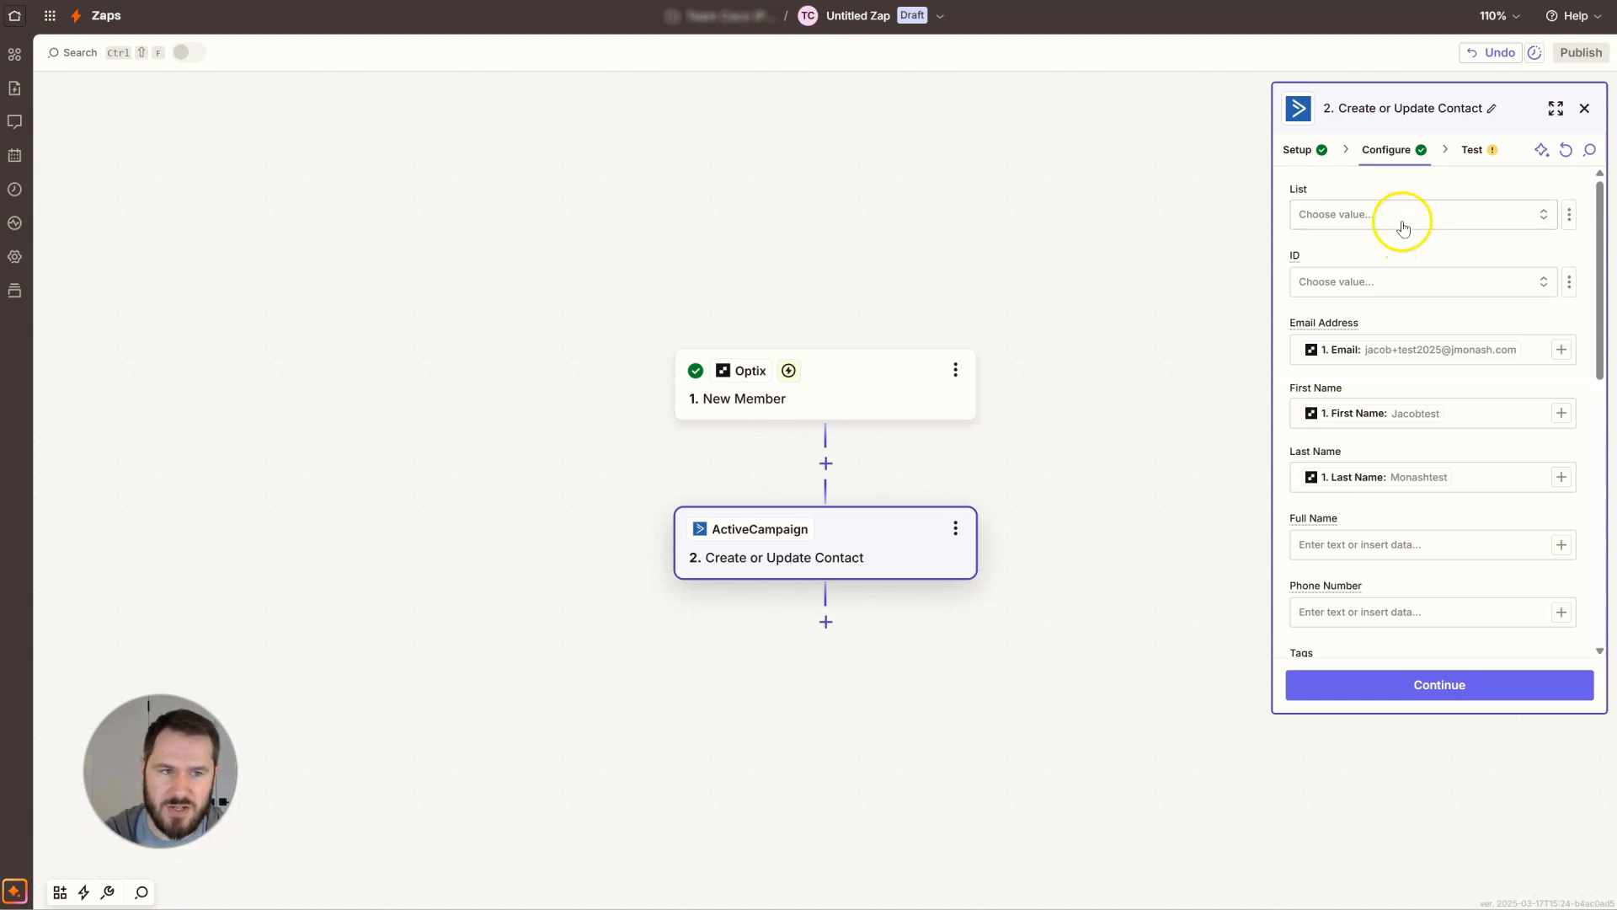
pyautogui.click(1400, 225)
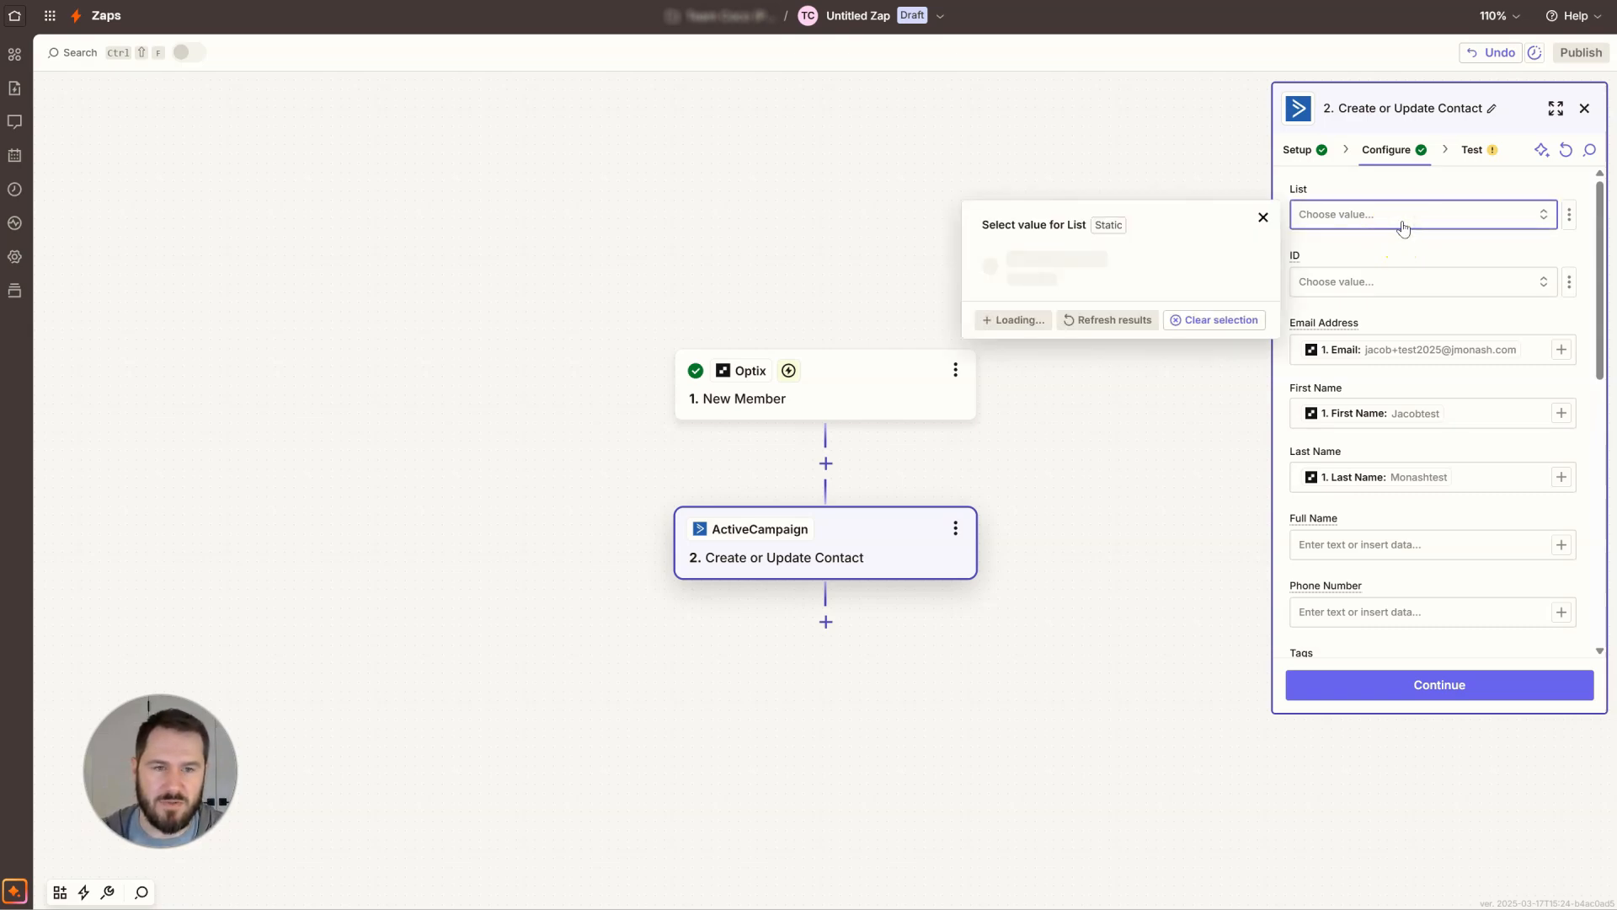
pyautogui.click(1072, 256)
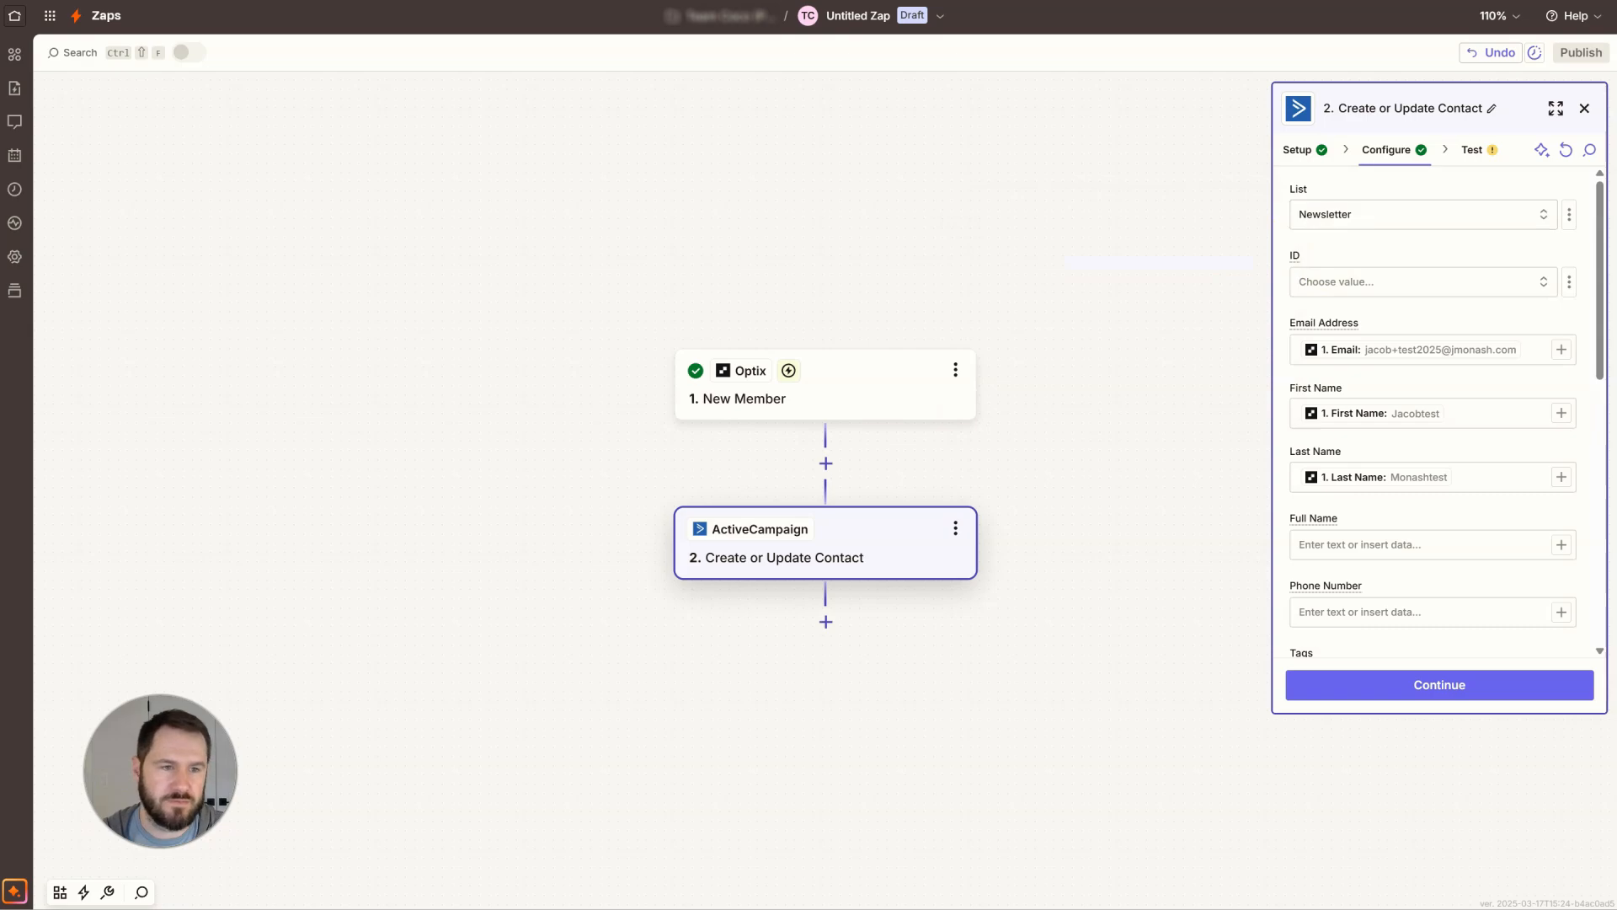
pyautogui.click(1469, 688)
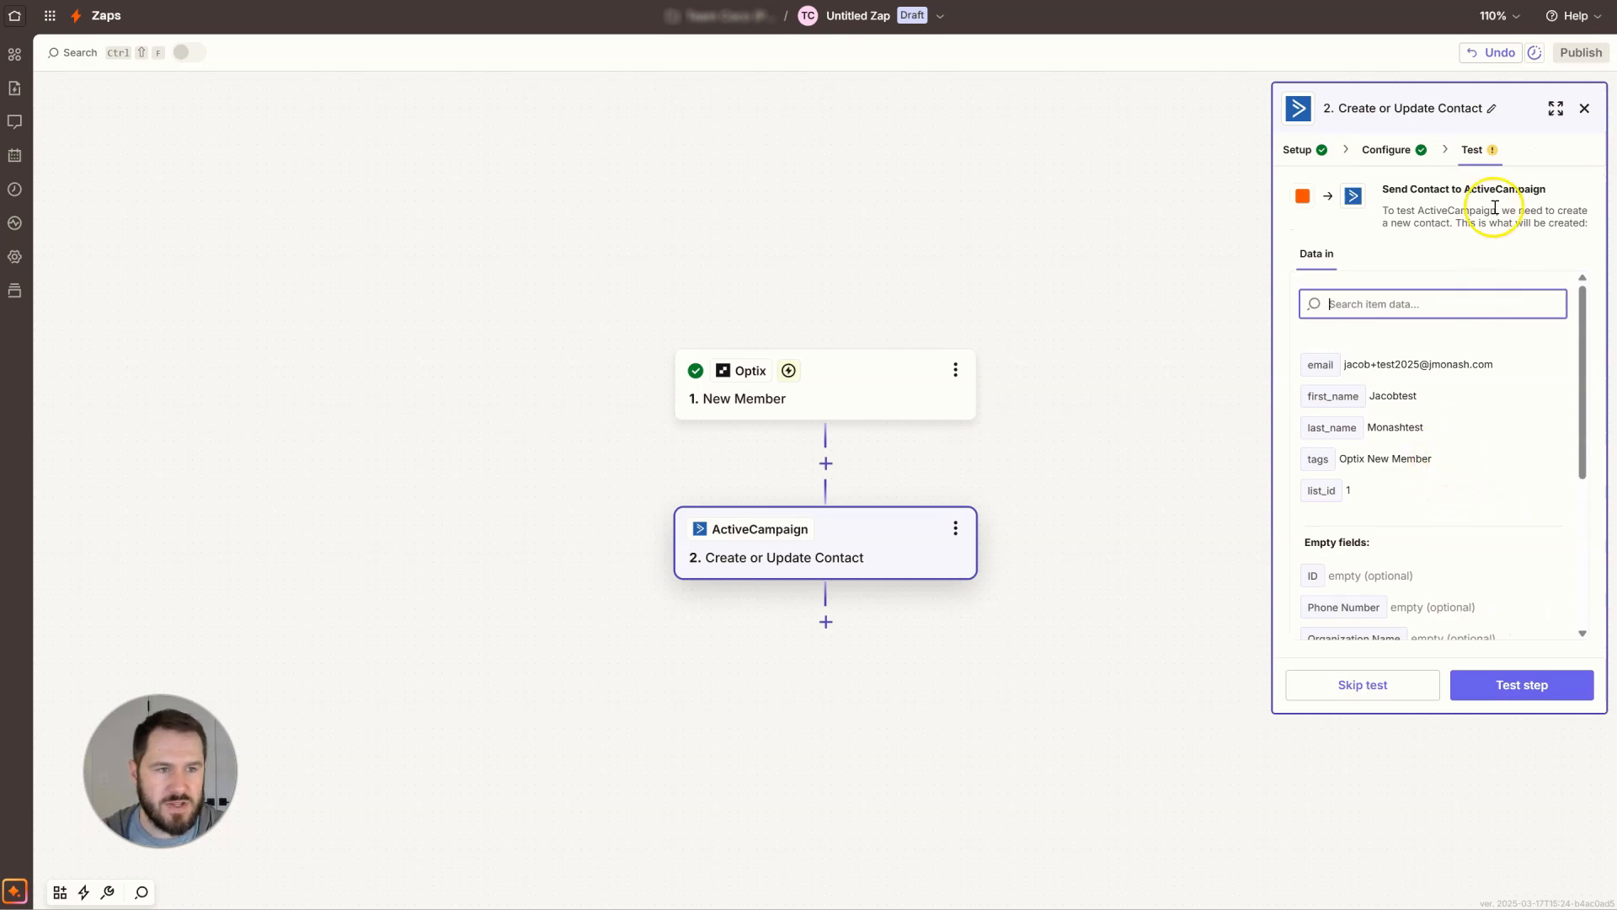
# Test the Create or Update Contact step and review the returned contact data.
pyautogui.click(1493, 695)
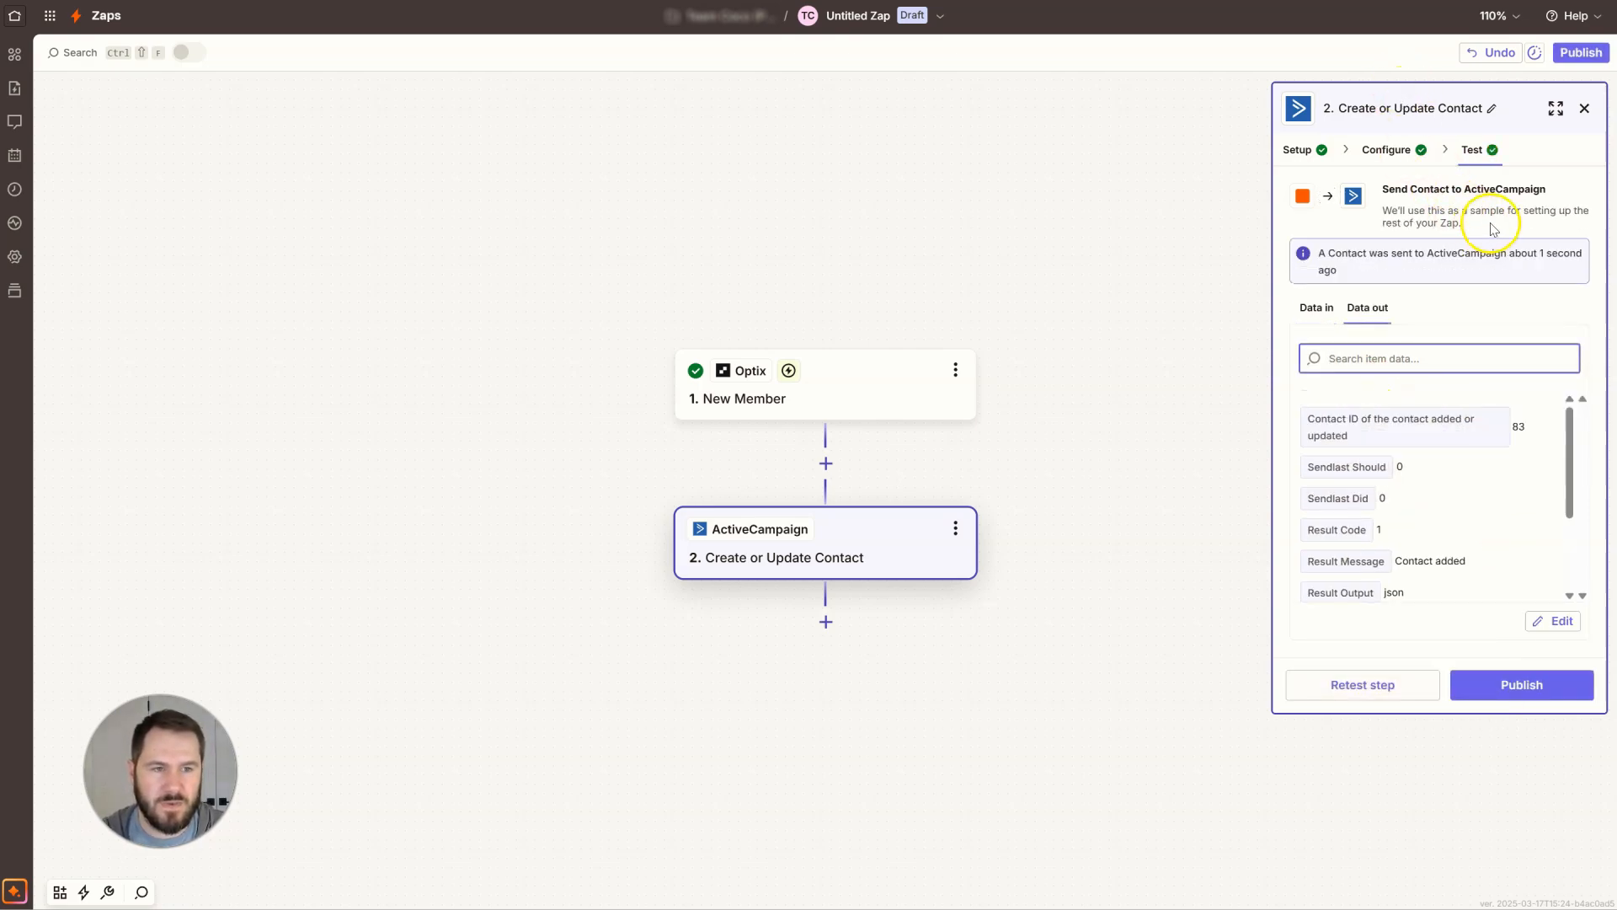
pyautogui.click(1322, 251)
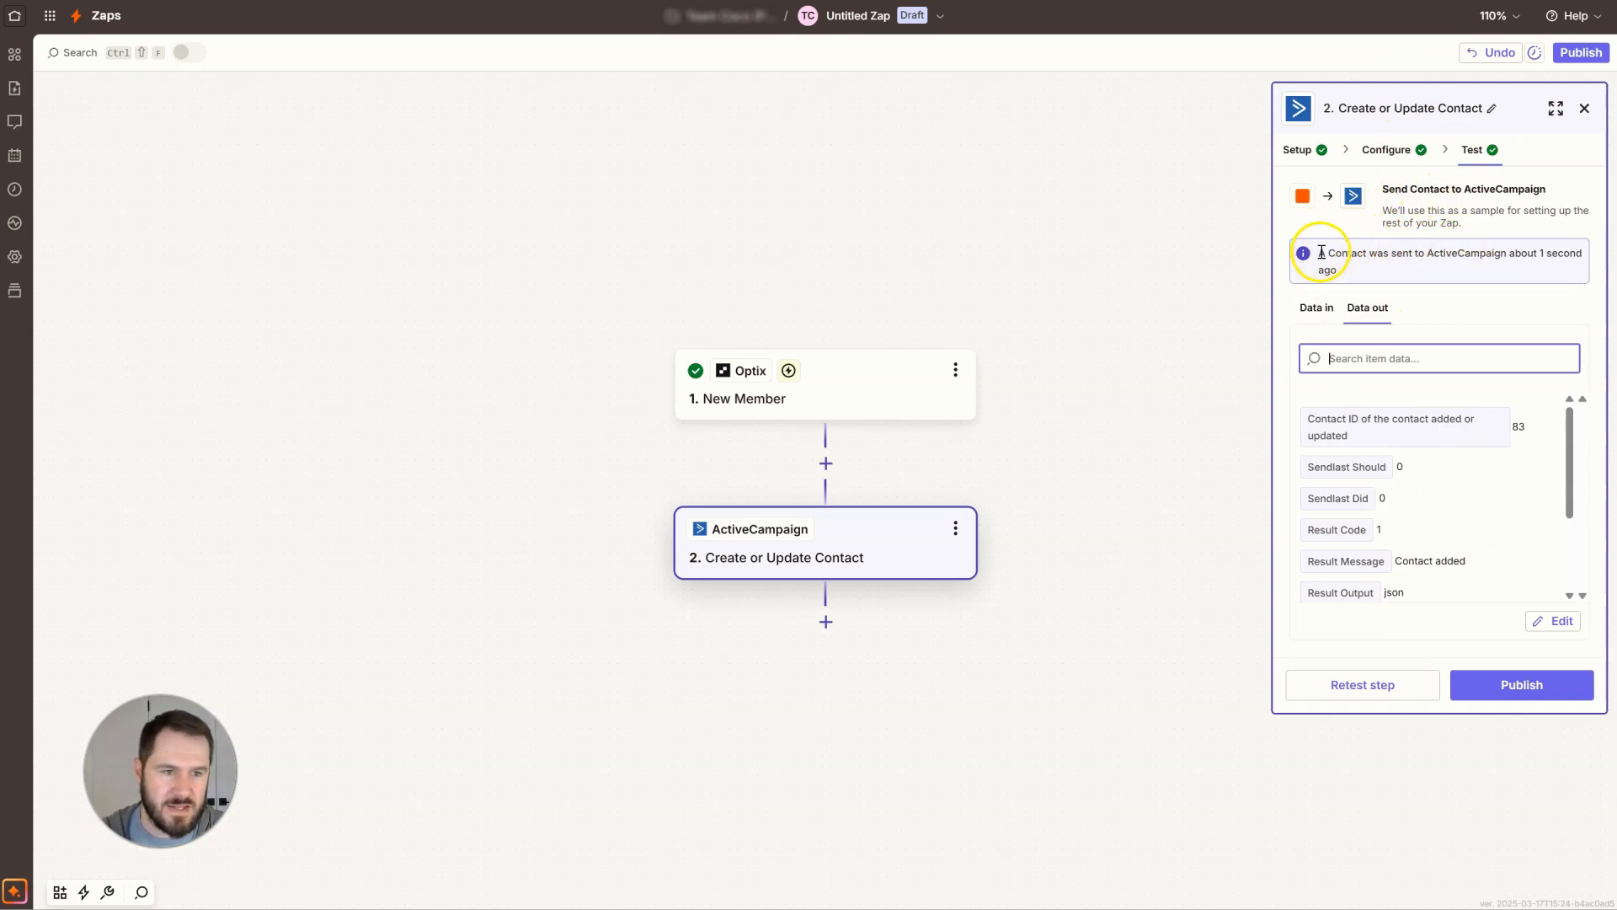
pyautogui.scroll(-2, 1445, 493)
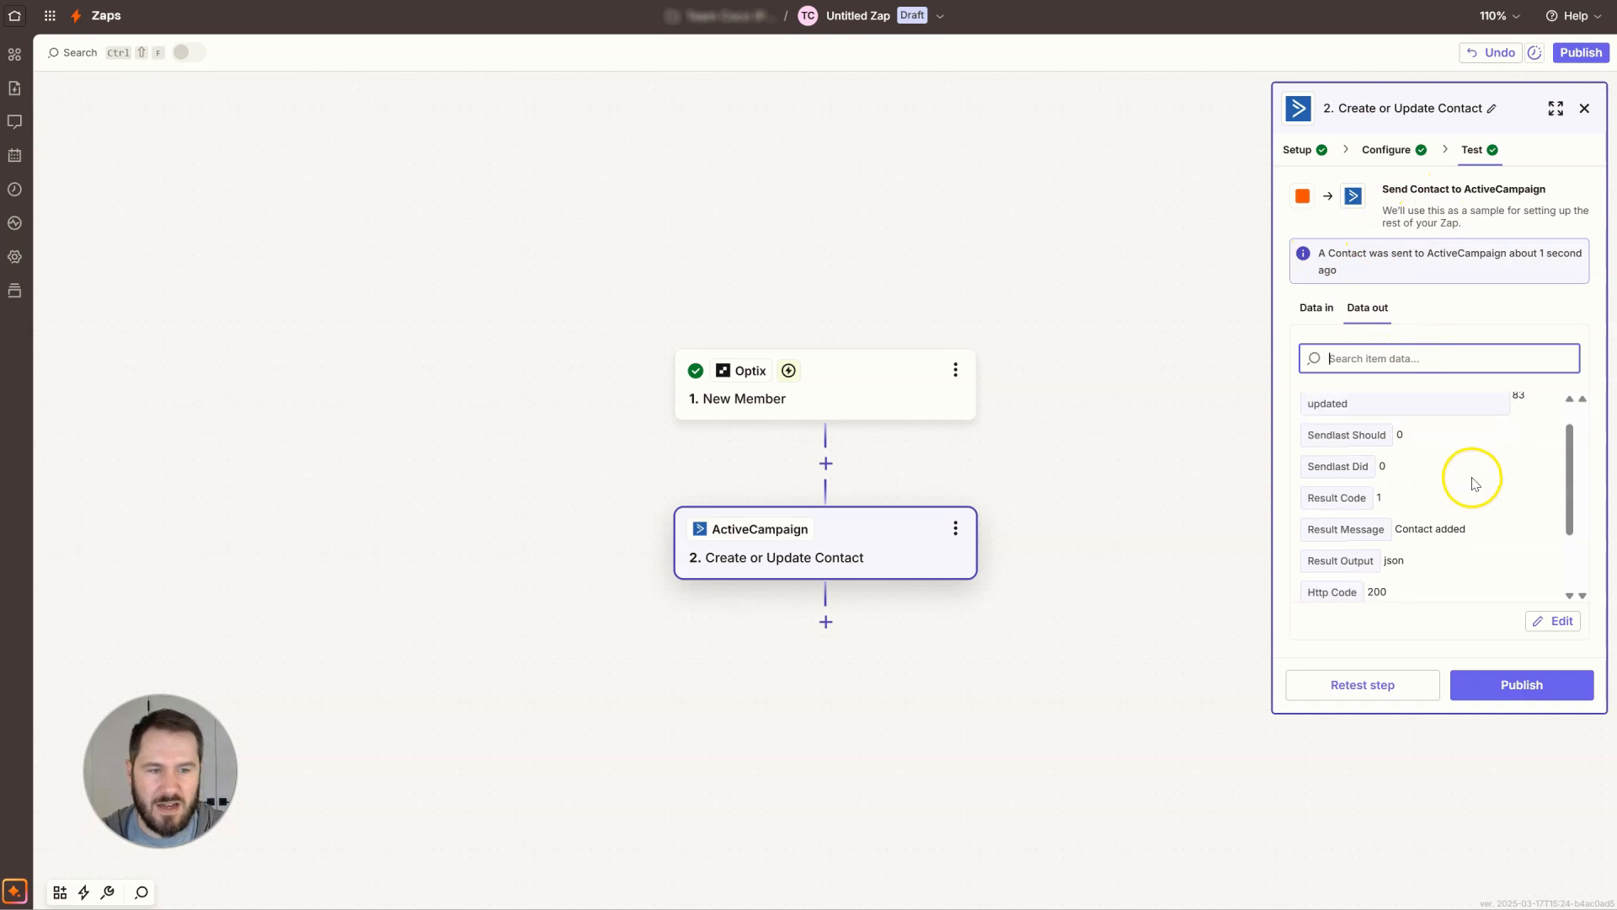
pyautogui.scroll(-1, 1453, 497)
pyautogui.scroll(3, 1461, 497)
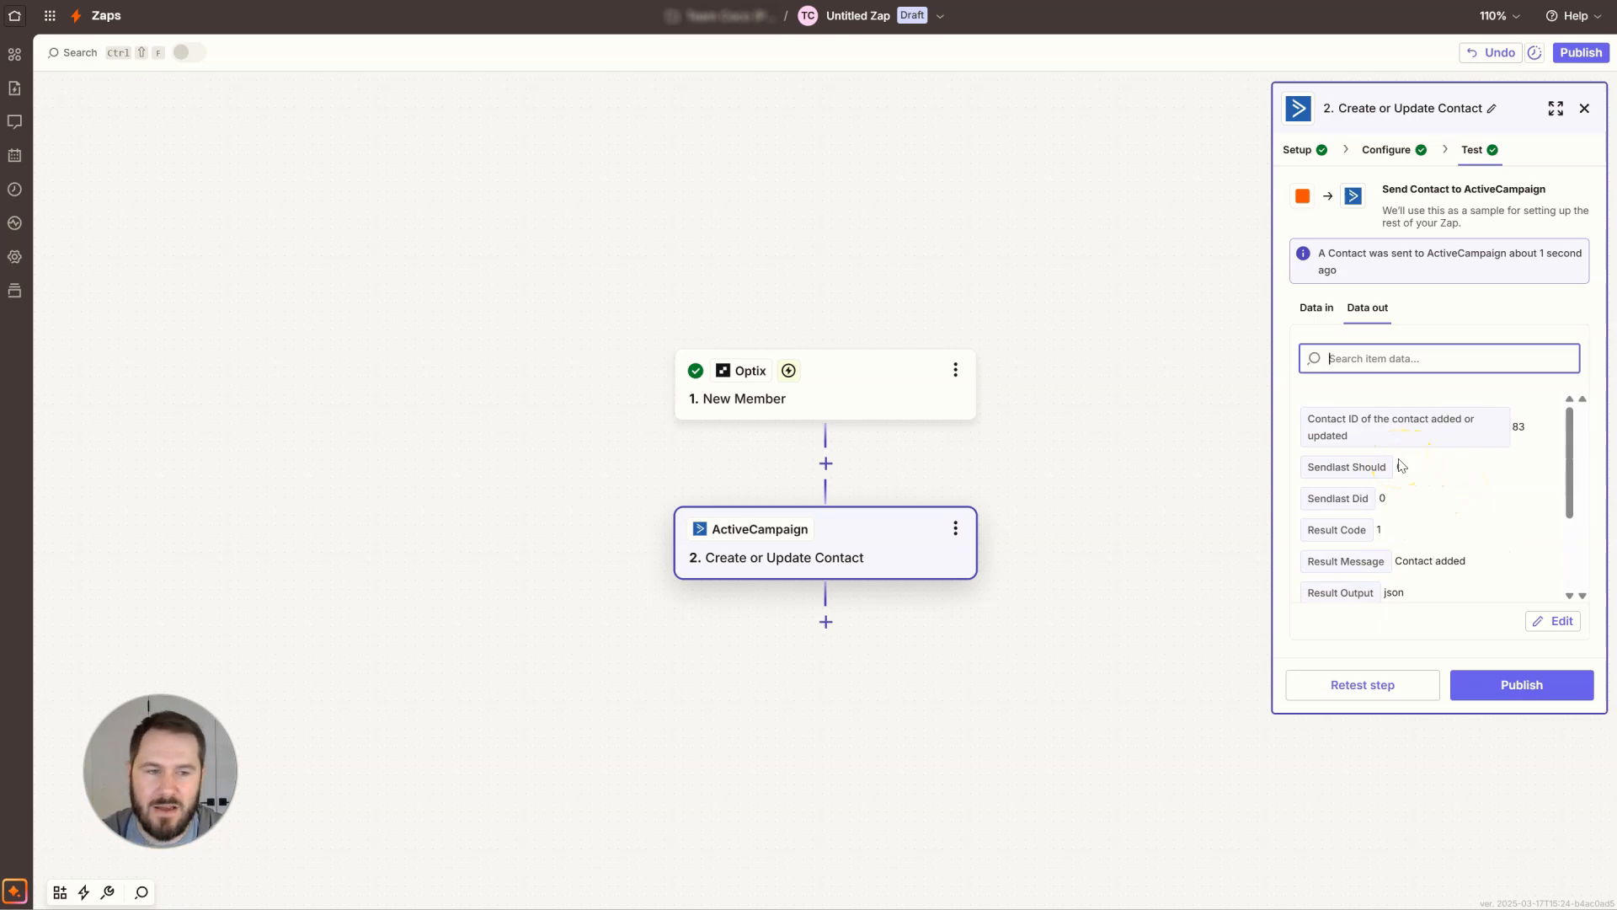
pyautogui.scroll(-2, 1400, 466)
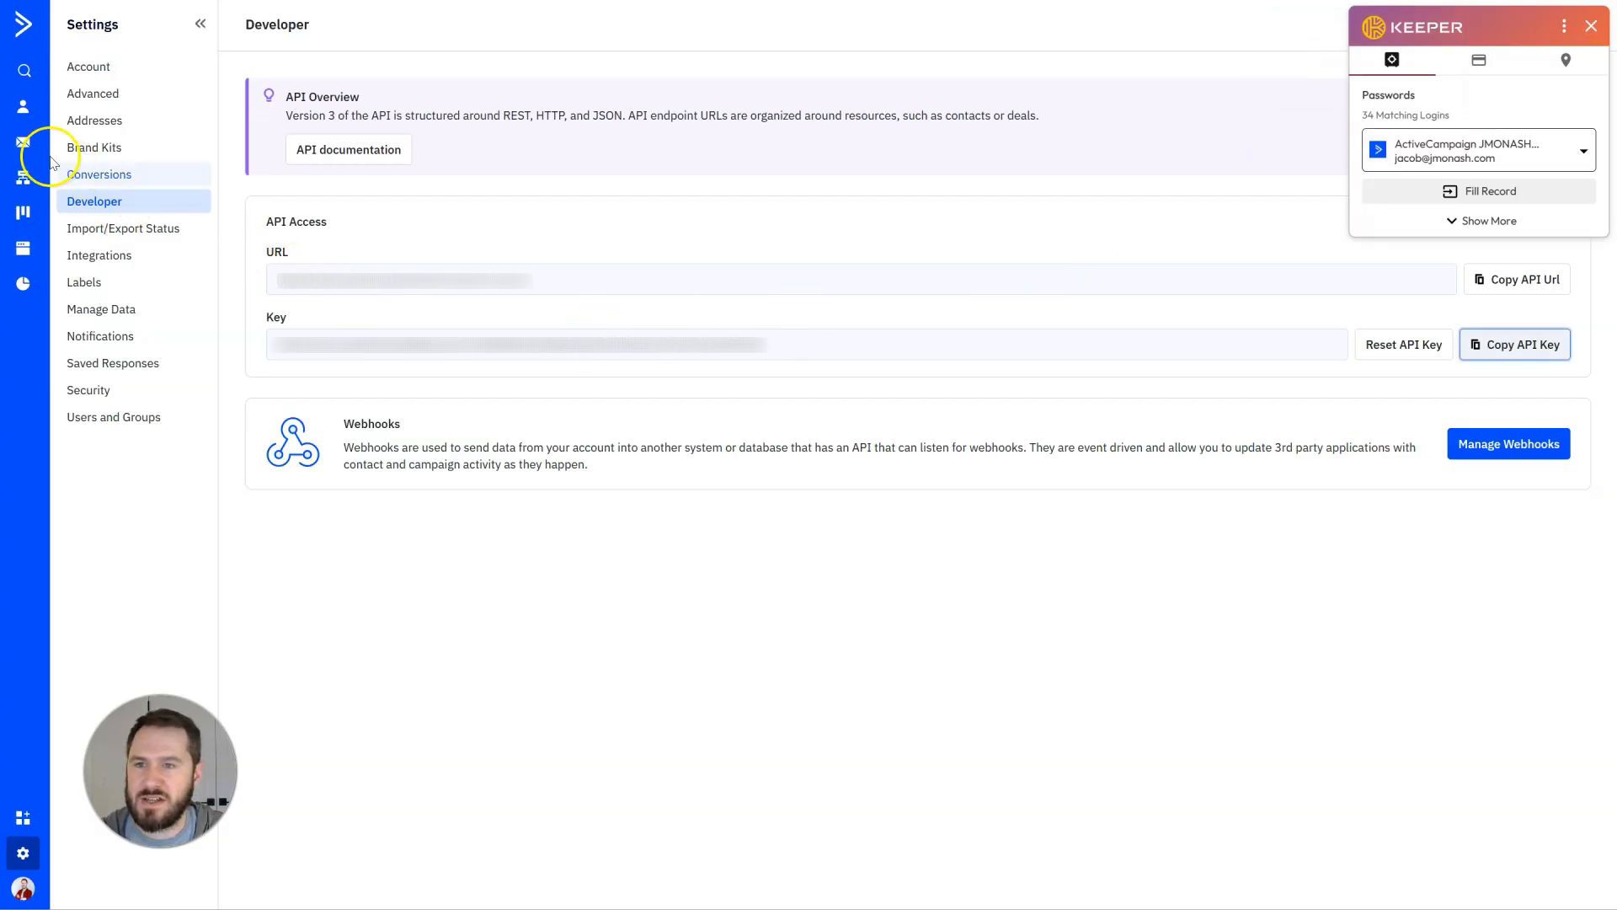
# Inspect the newest contact in ActiveCampaign's contacts list, then return to the Zap and close the step panel.
pyautogui.click(19, 121)
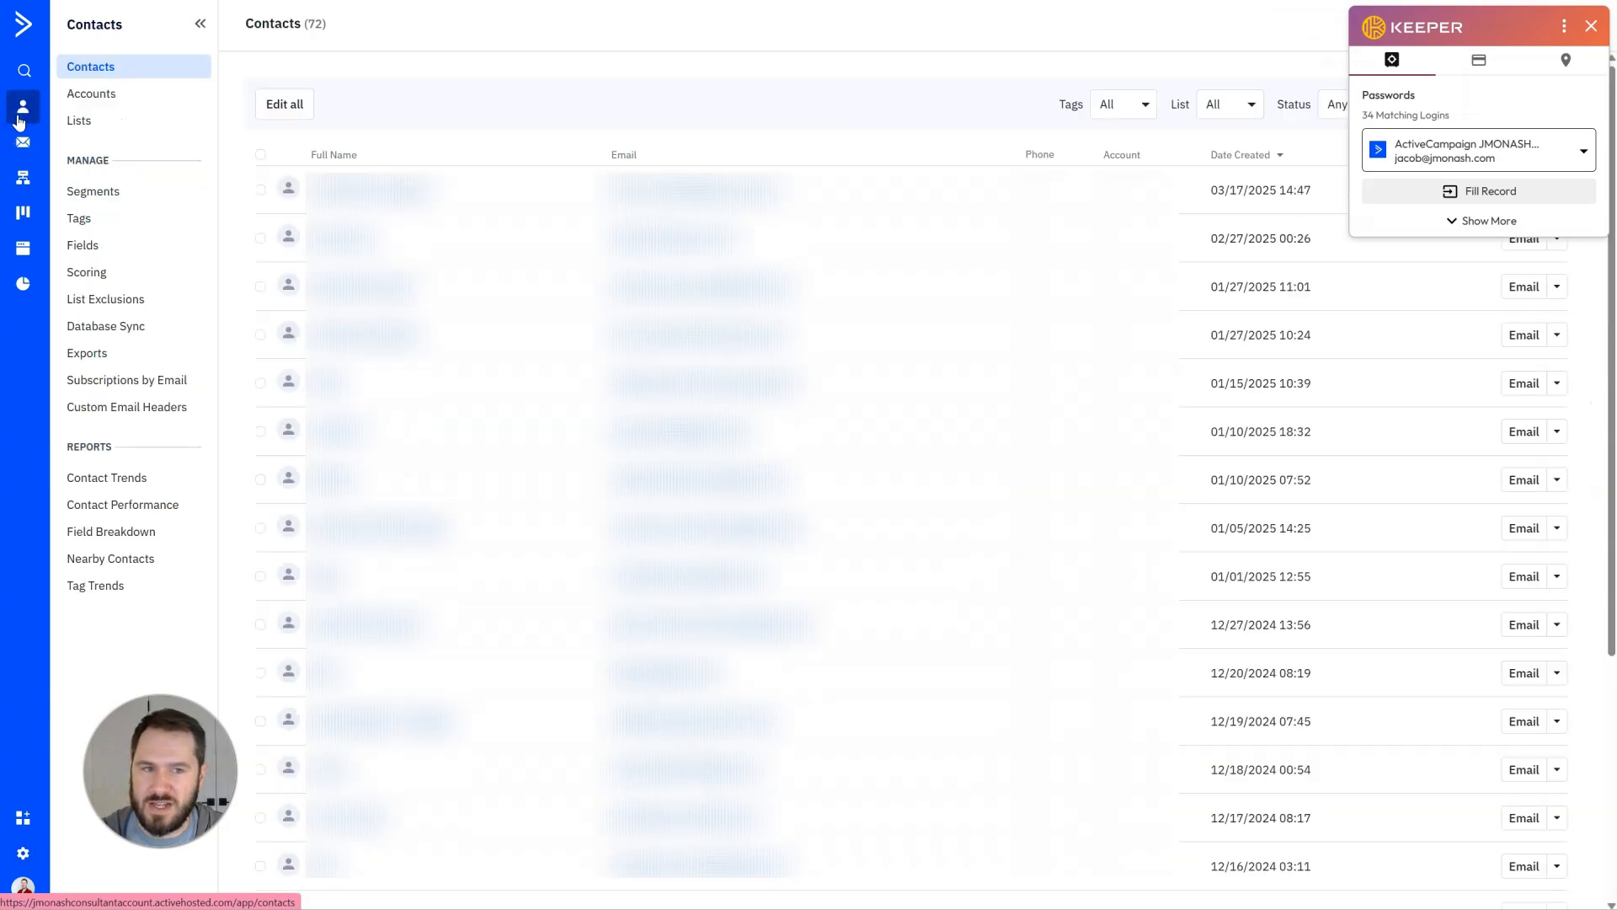
pyautogui.click(1591, 26)
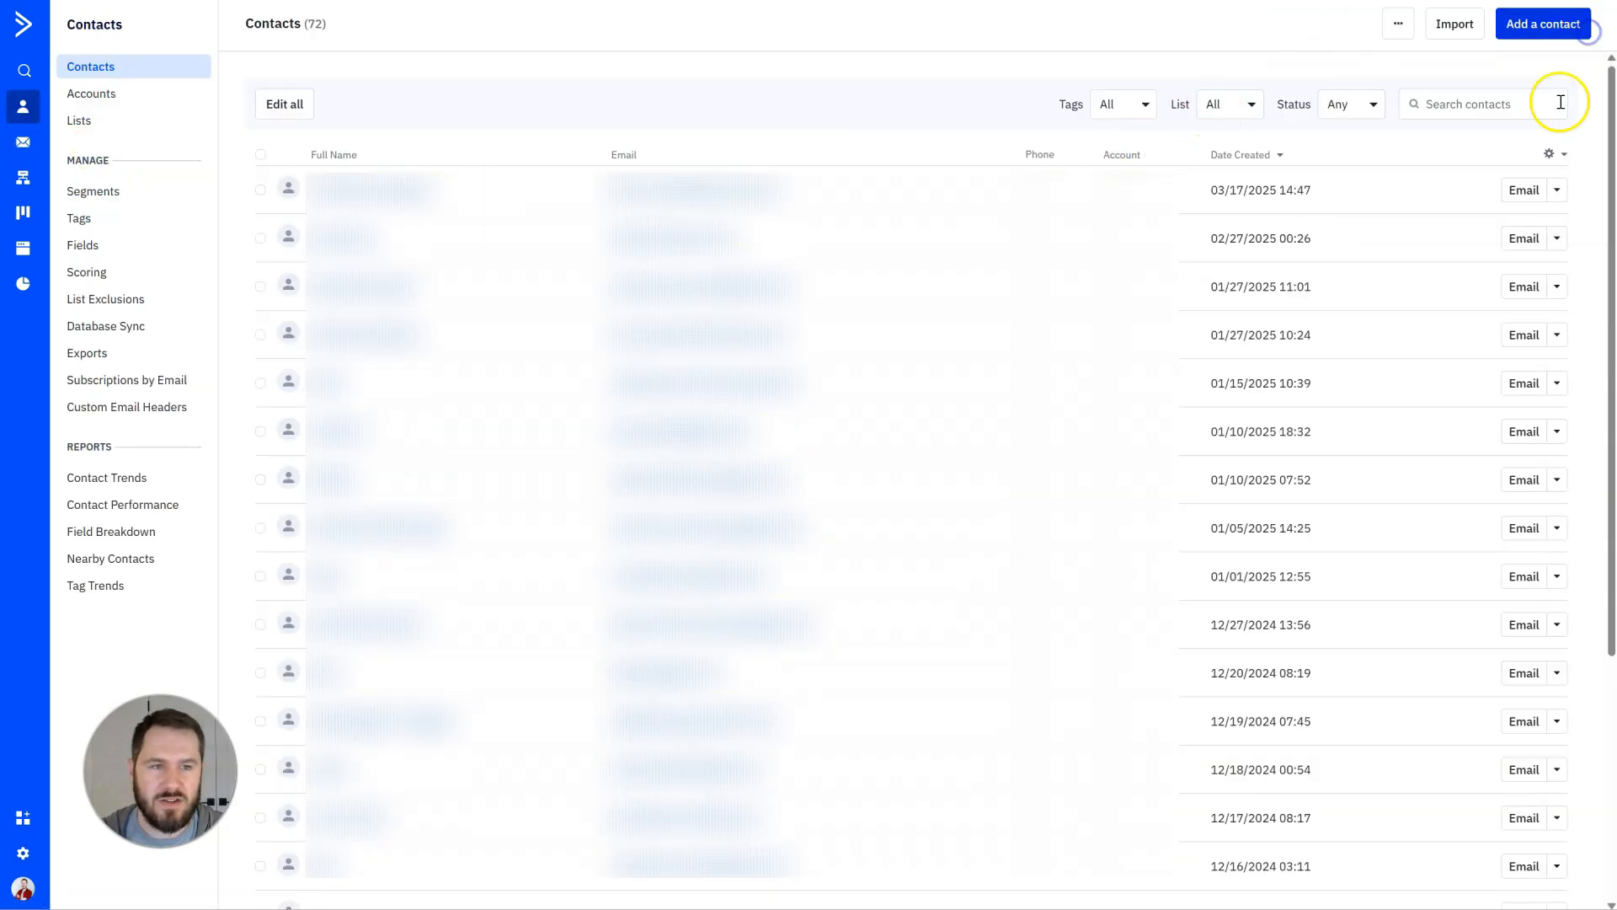
pyautogui.click(1282, 157)
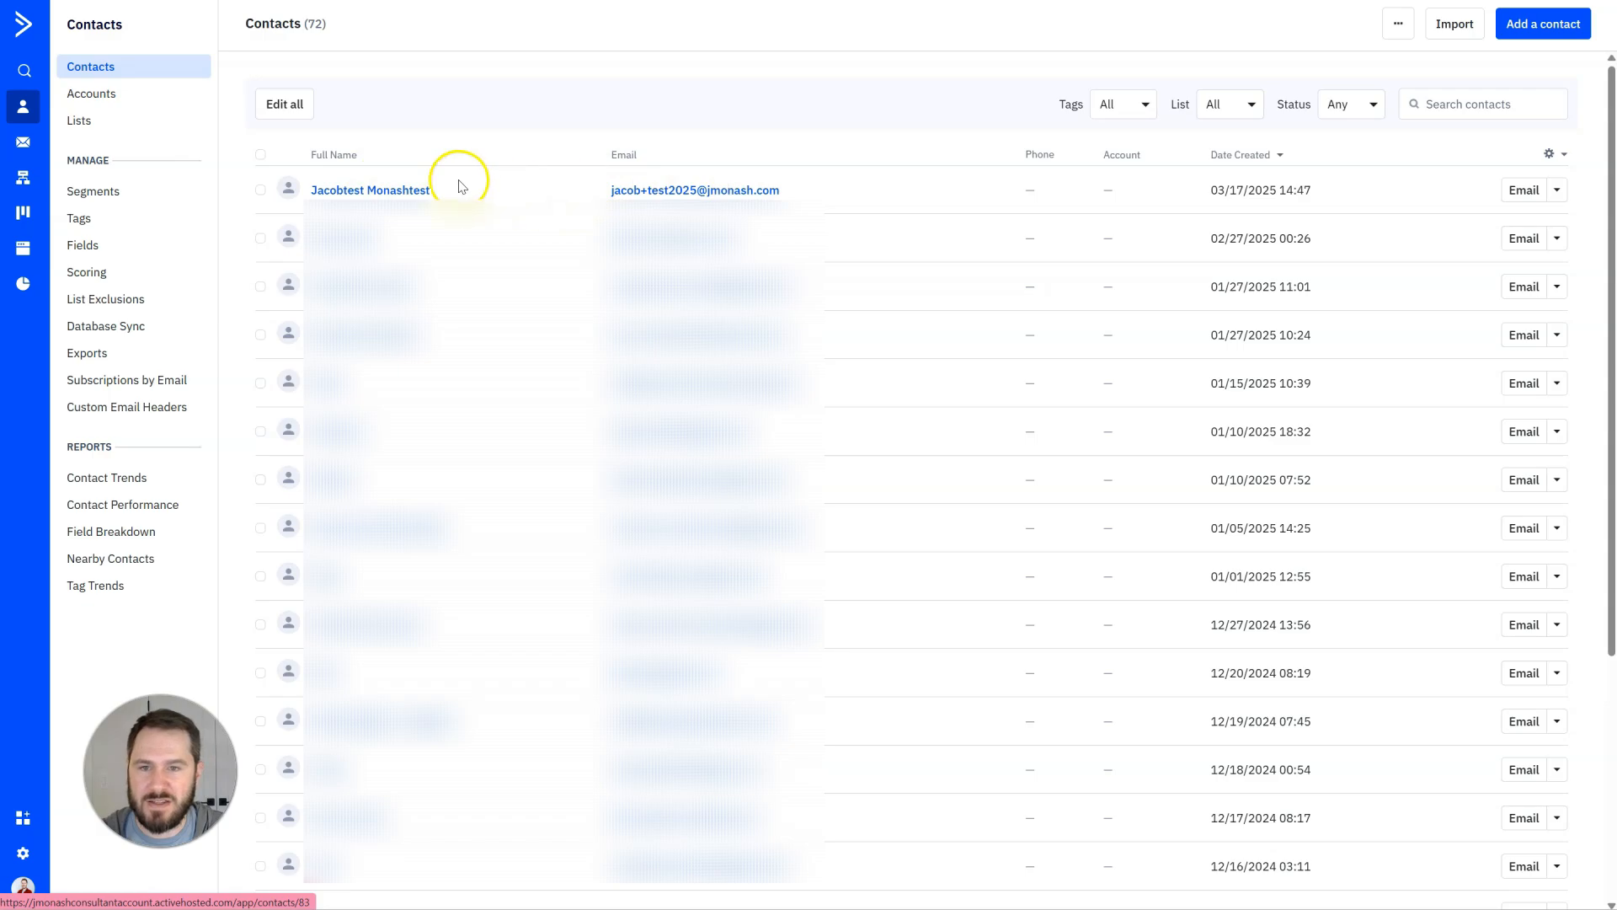
pyautogui.click(399, 192)
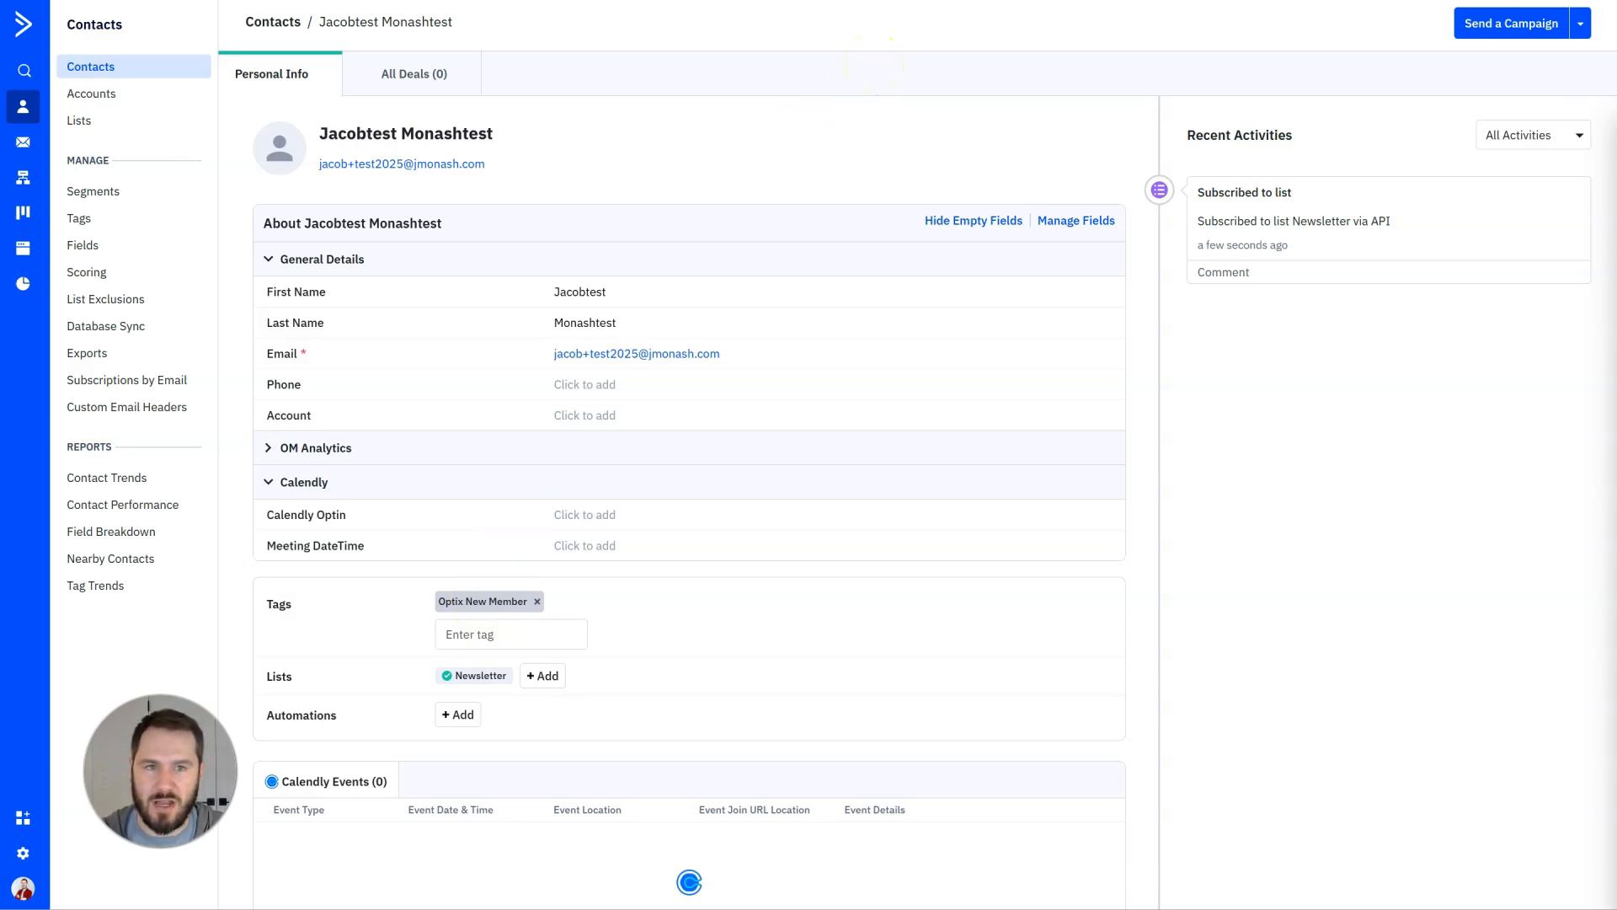
pyautogui.click(960, 1)
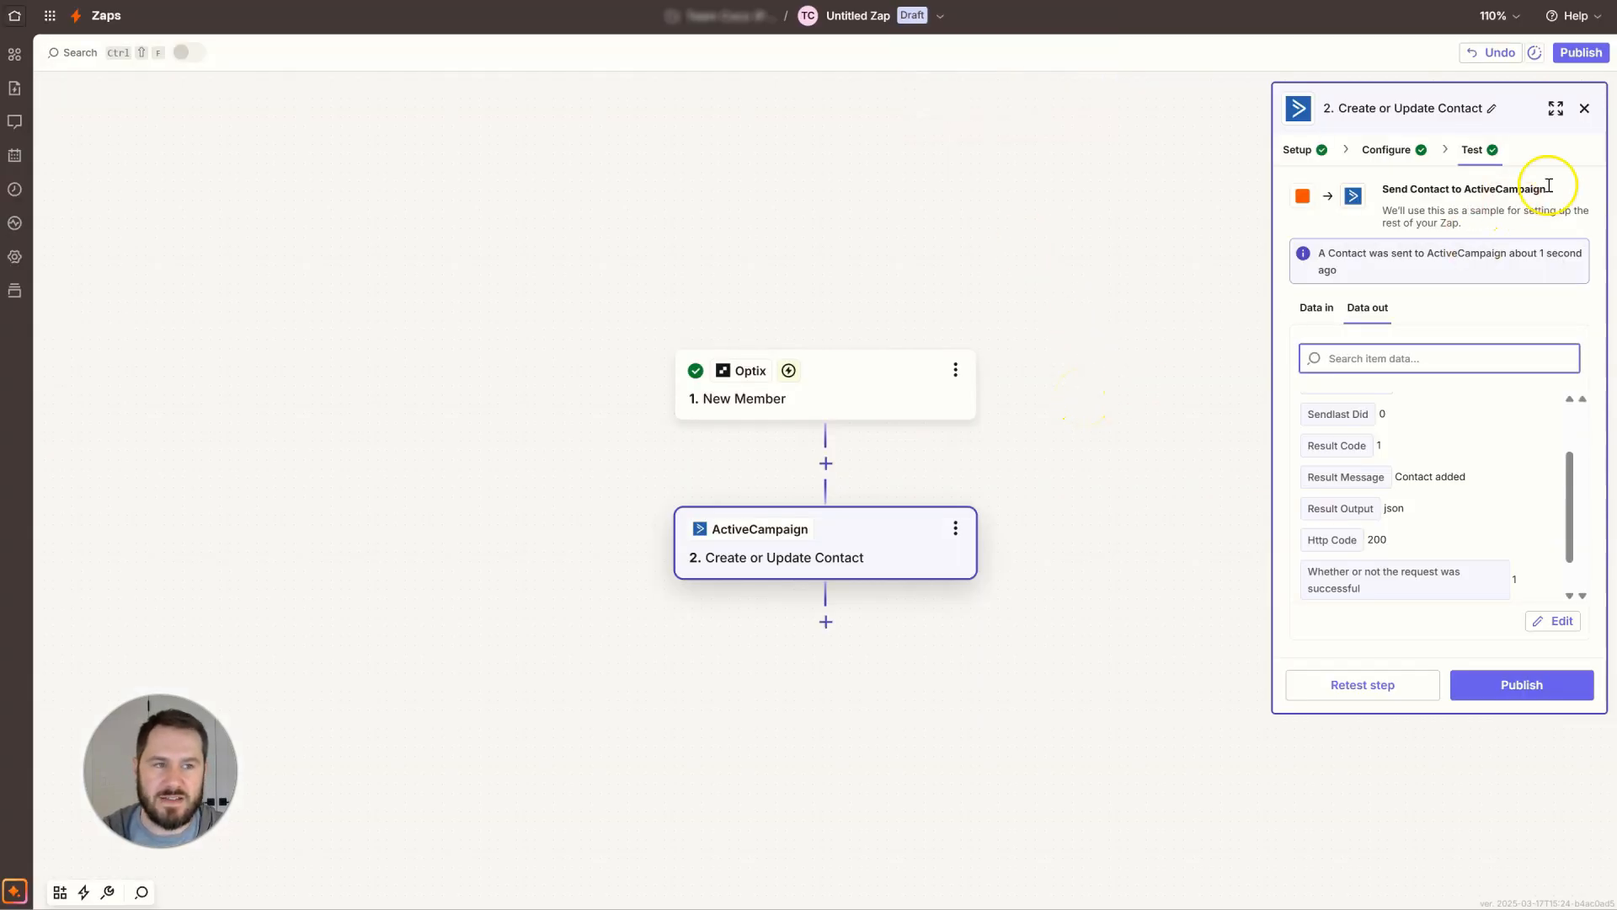
pyautogui.click(1584, 107)
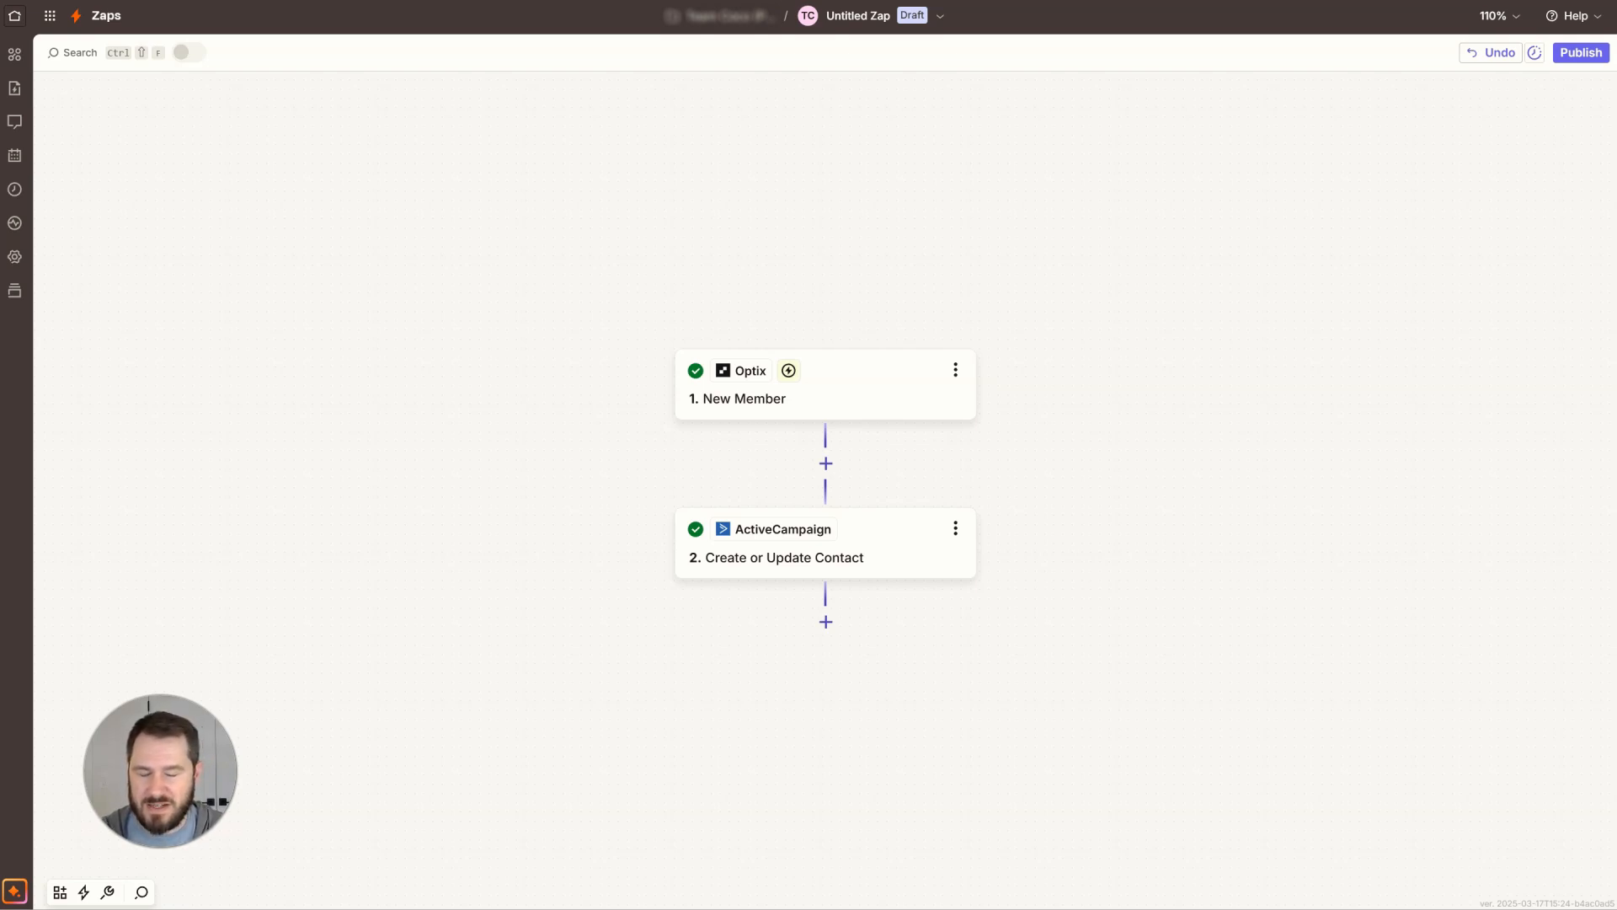
pyautogui.hscroll(3, 603, 725)
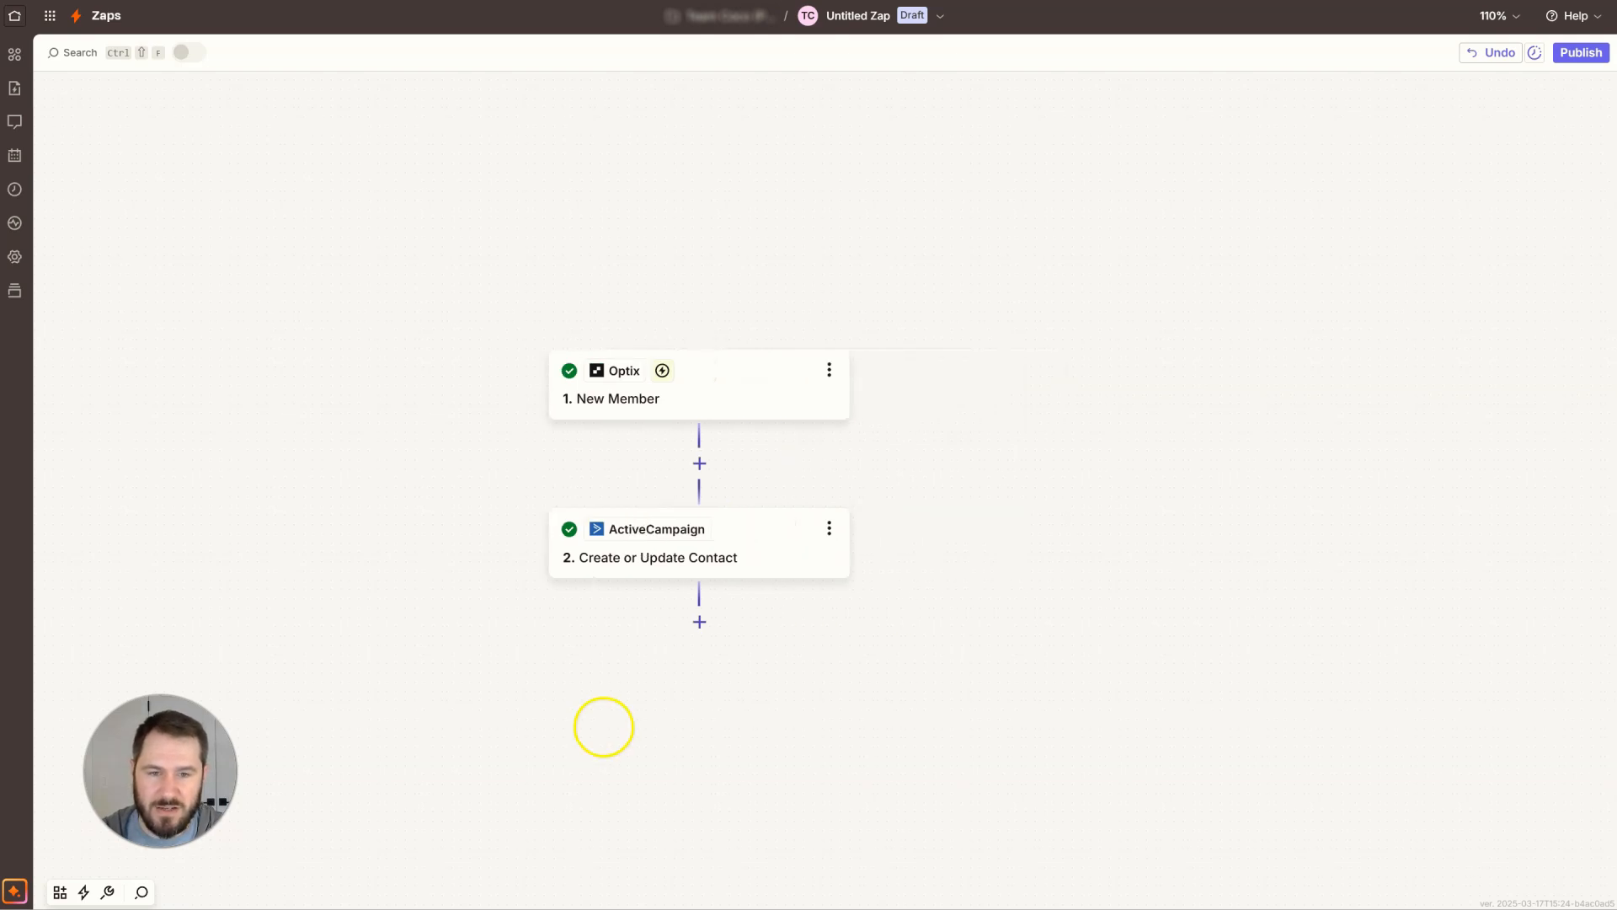
pyautogui.click(705, 473)
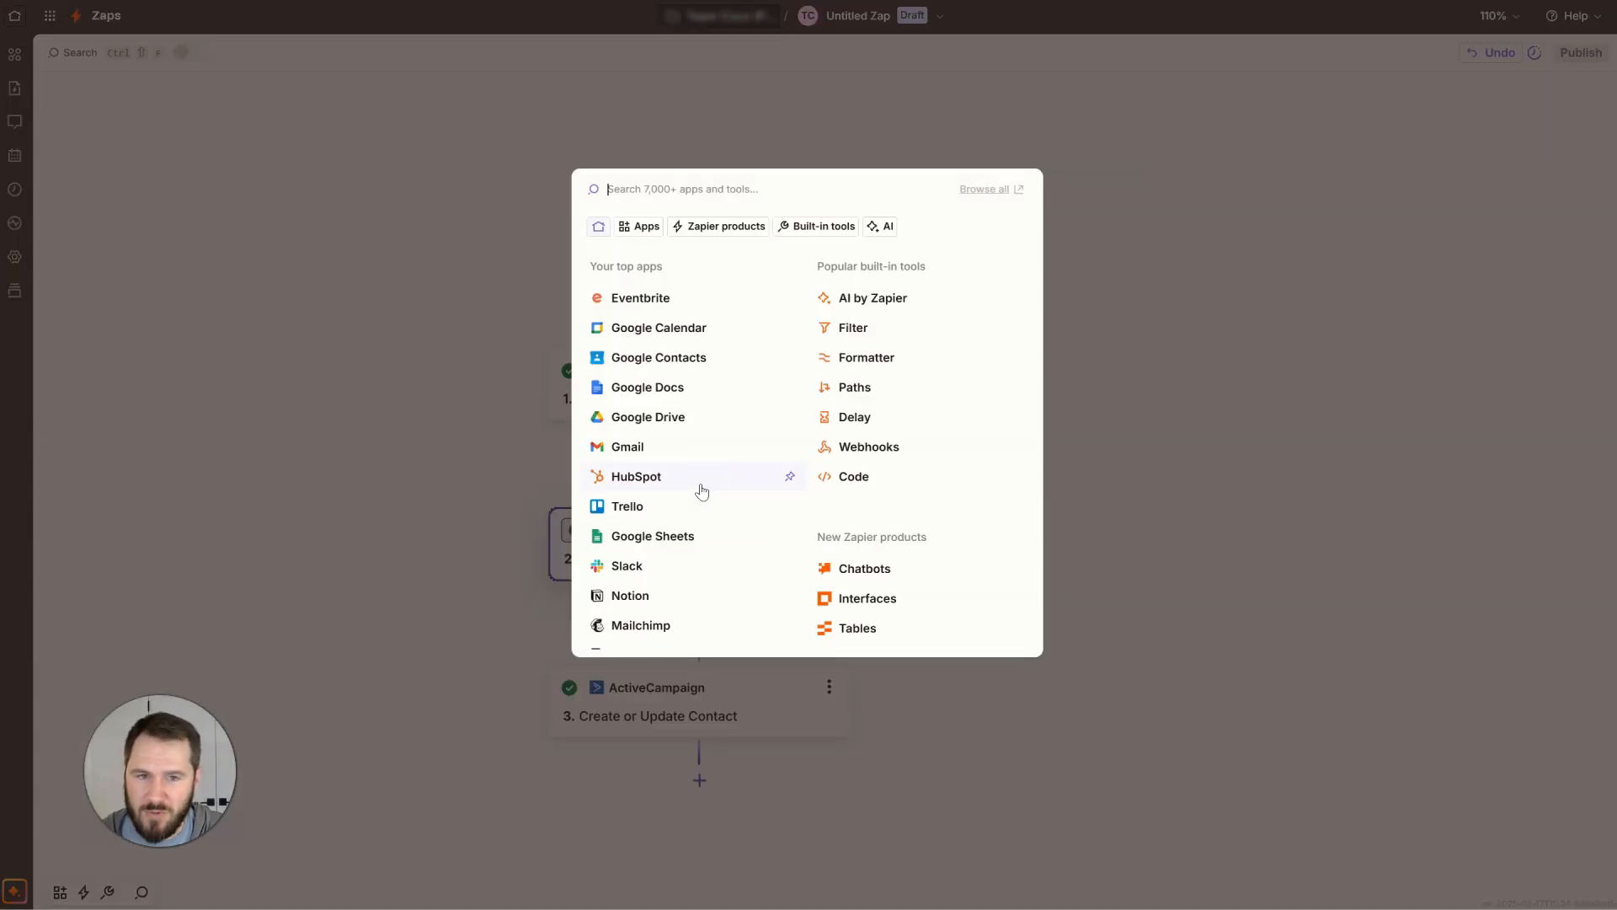
pyautogui.click(862, 336)
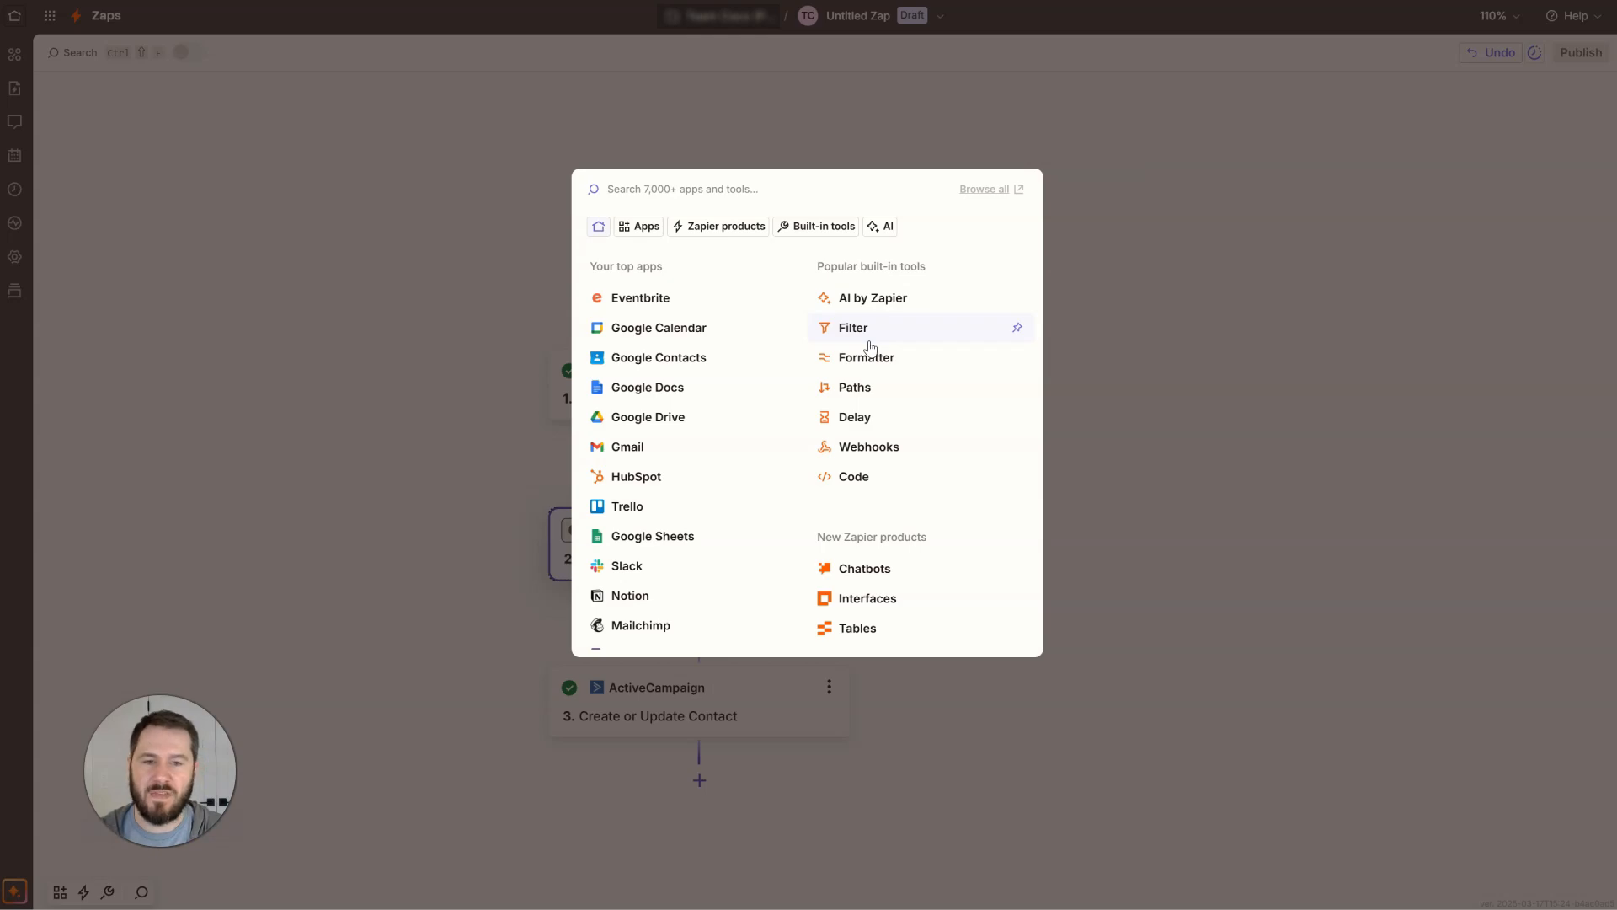
pyautogui.click(868, 364)
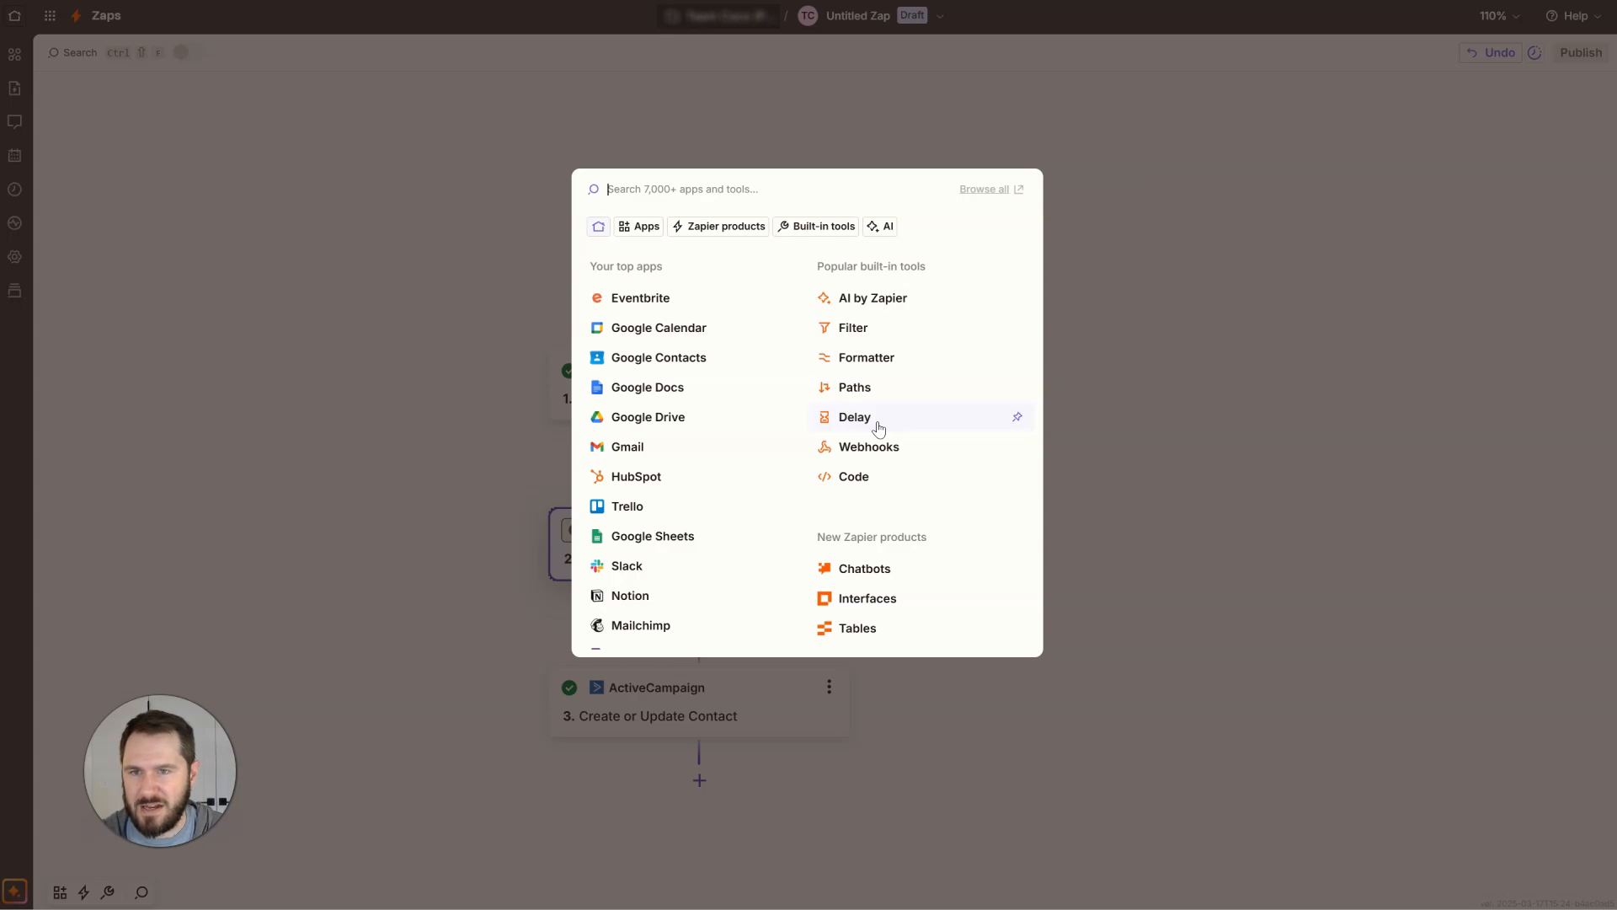
pyautogui.click(1097, 393)
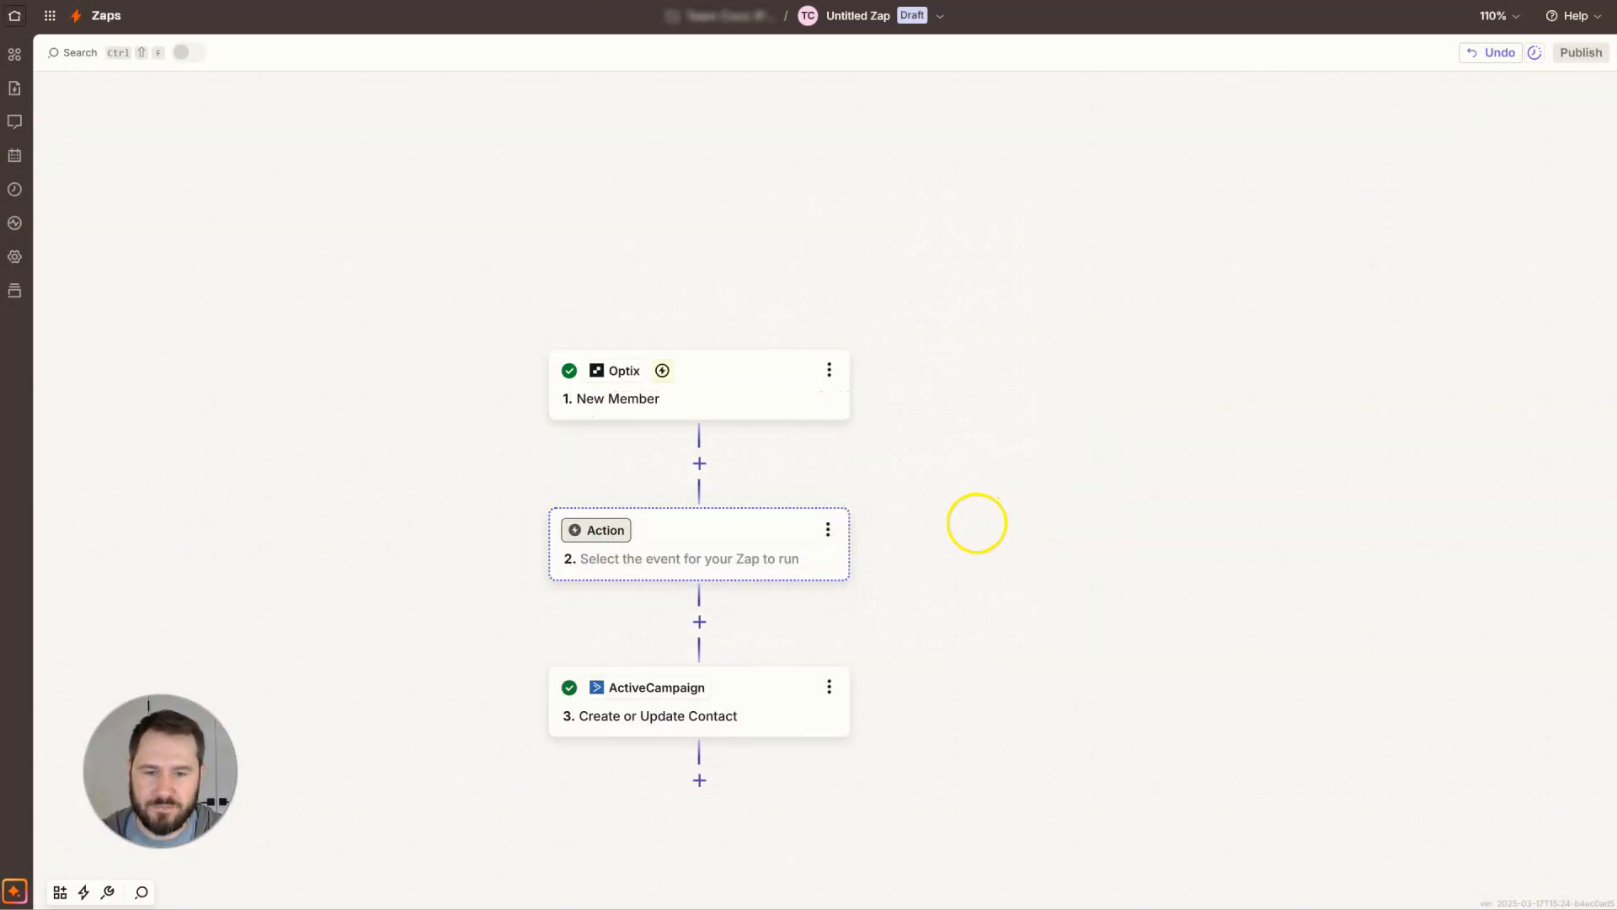
pyautogui.click(828, 529)
pyautogui.click(935, 683)
pyautogui.click(950, 692)
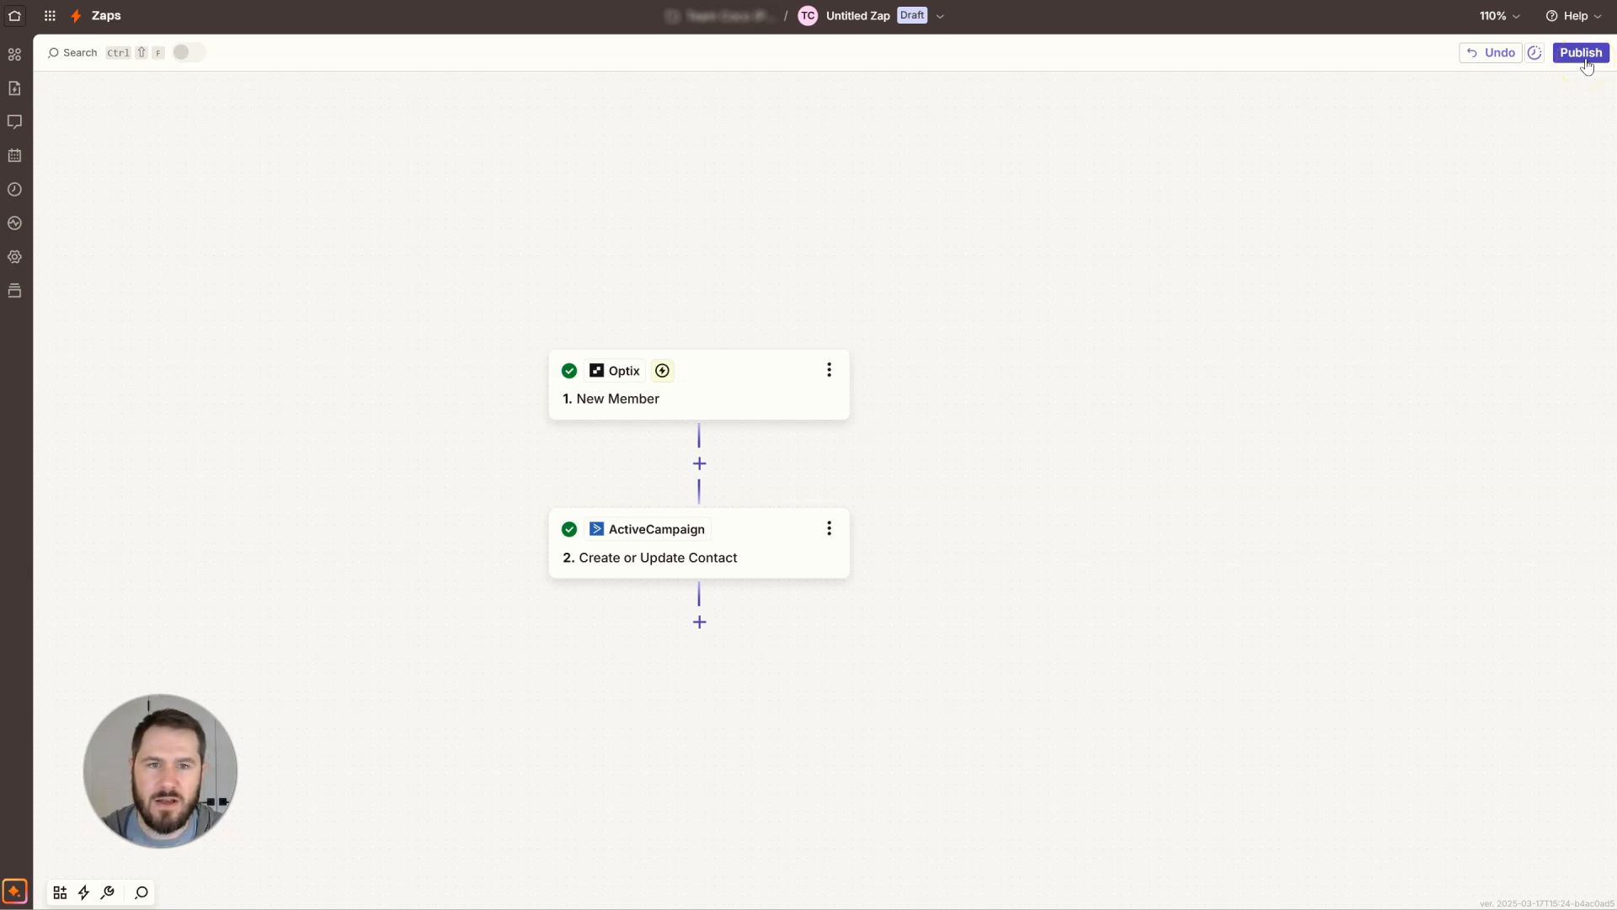
# Rename the Zap as Test Zap.
pyautogui.click(866, 21)
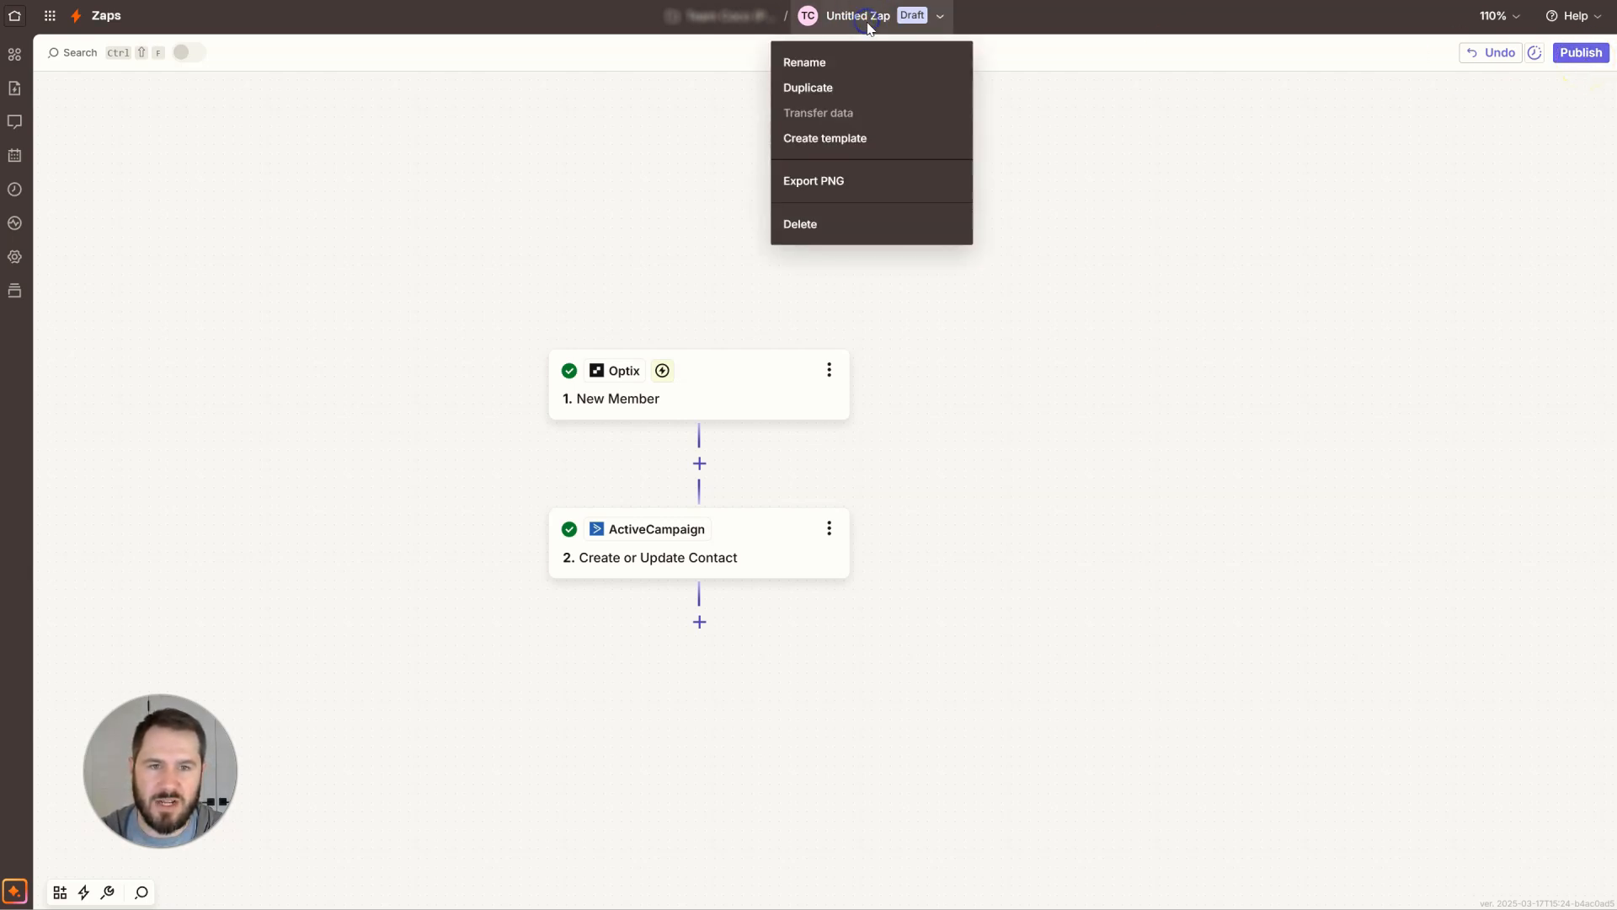
pyautogui.click(845, 57)
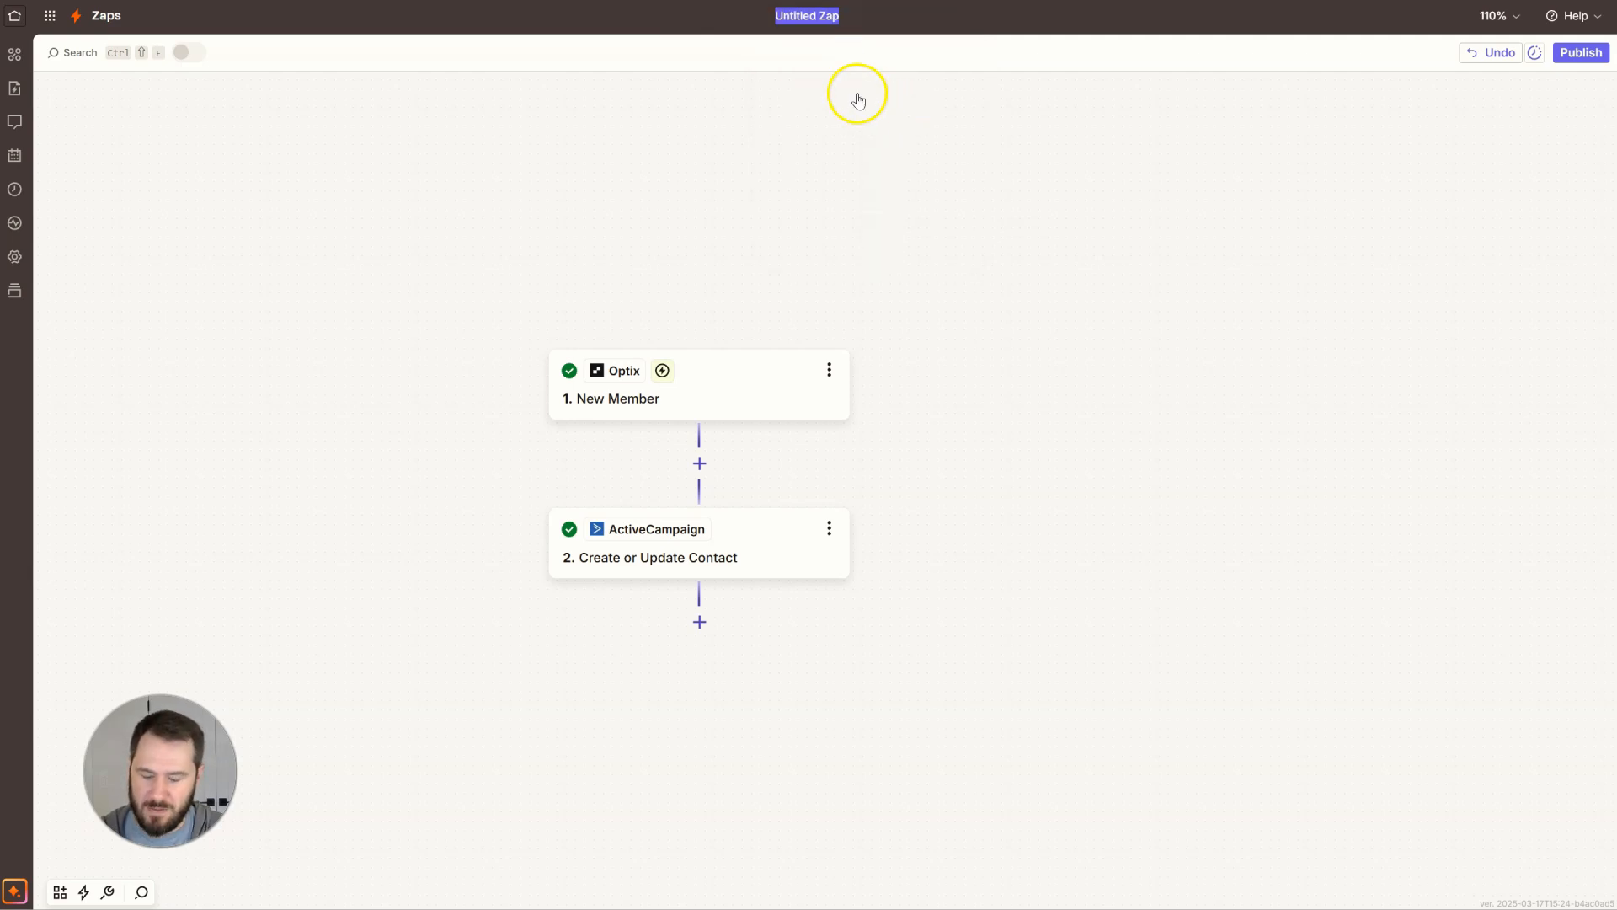
pyautogui.write('Test Za')
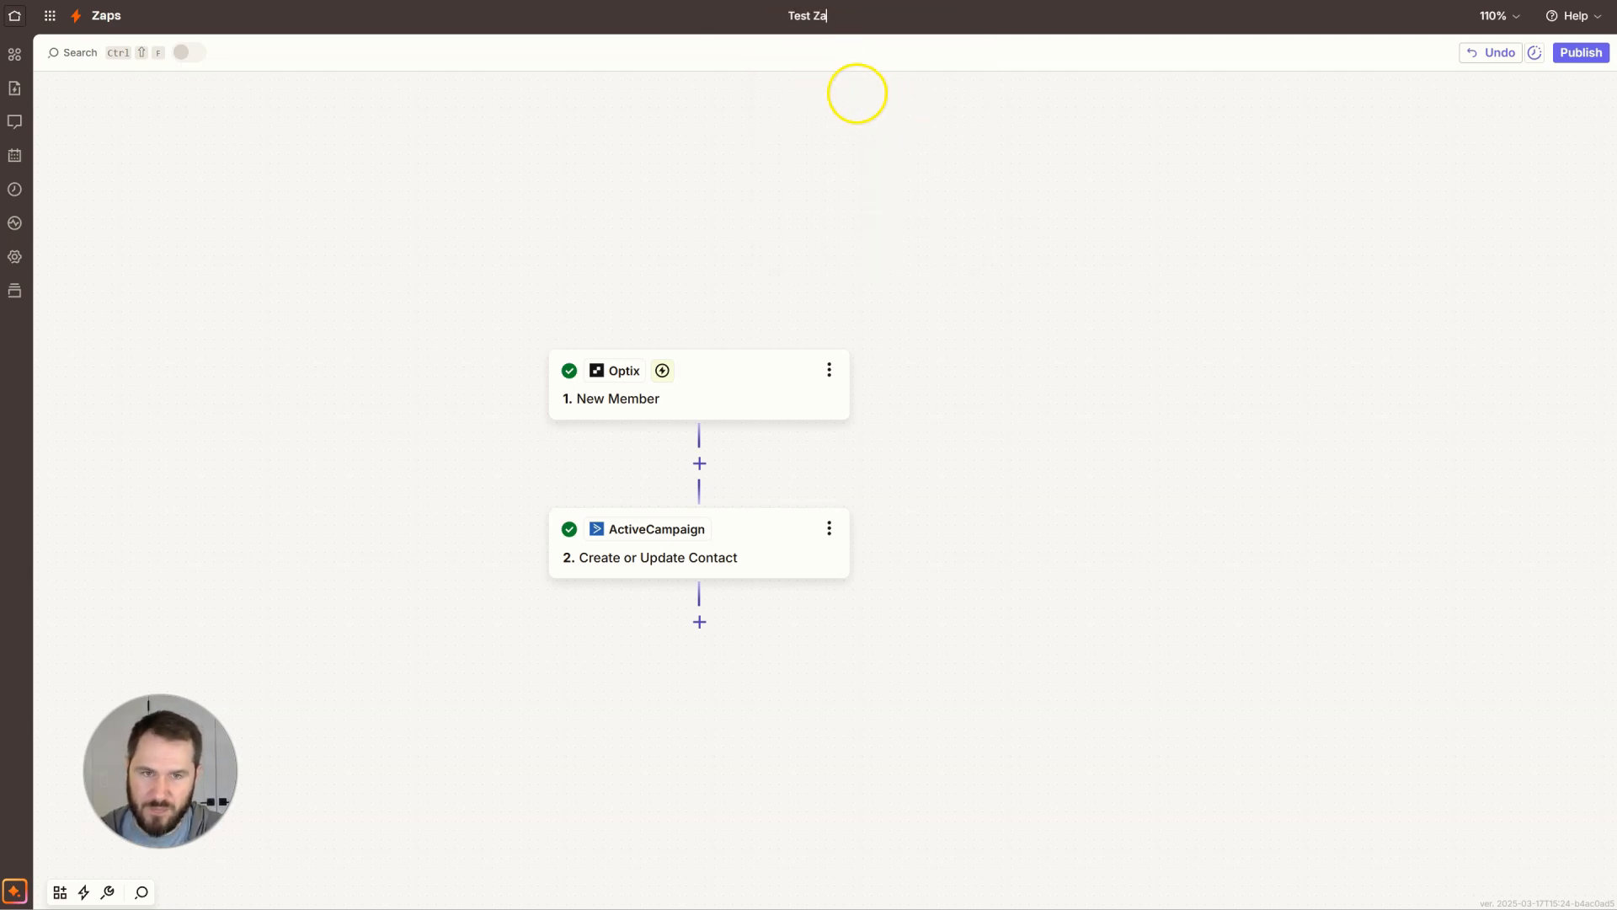
pyautogui.press('Return')
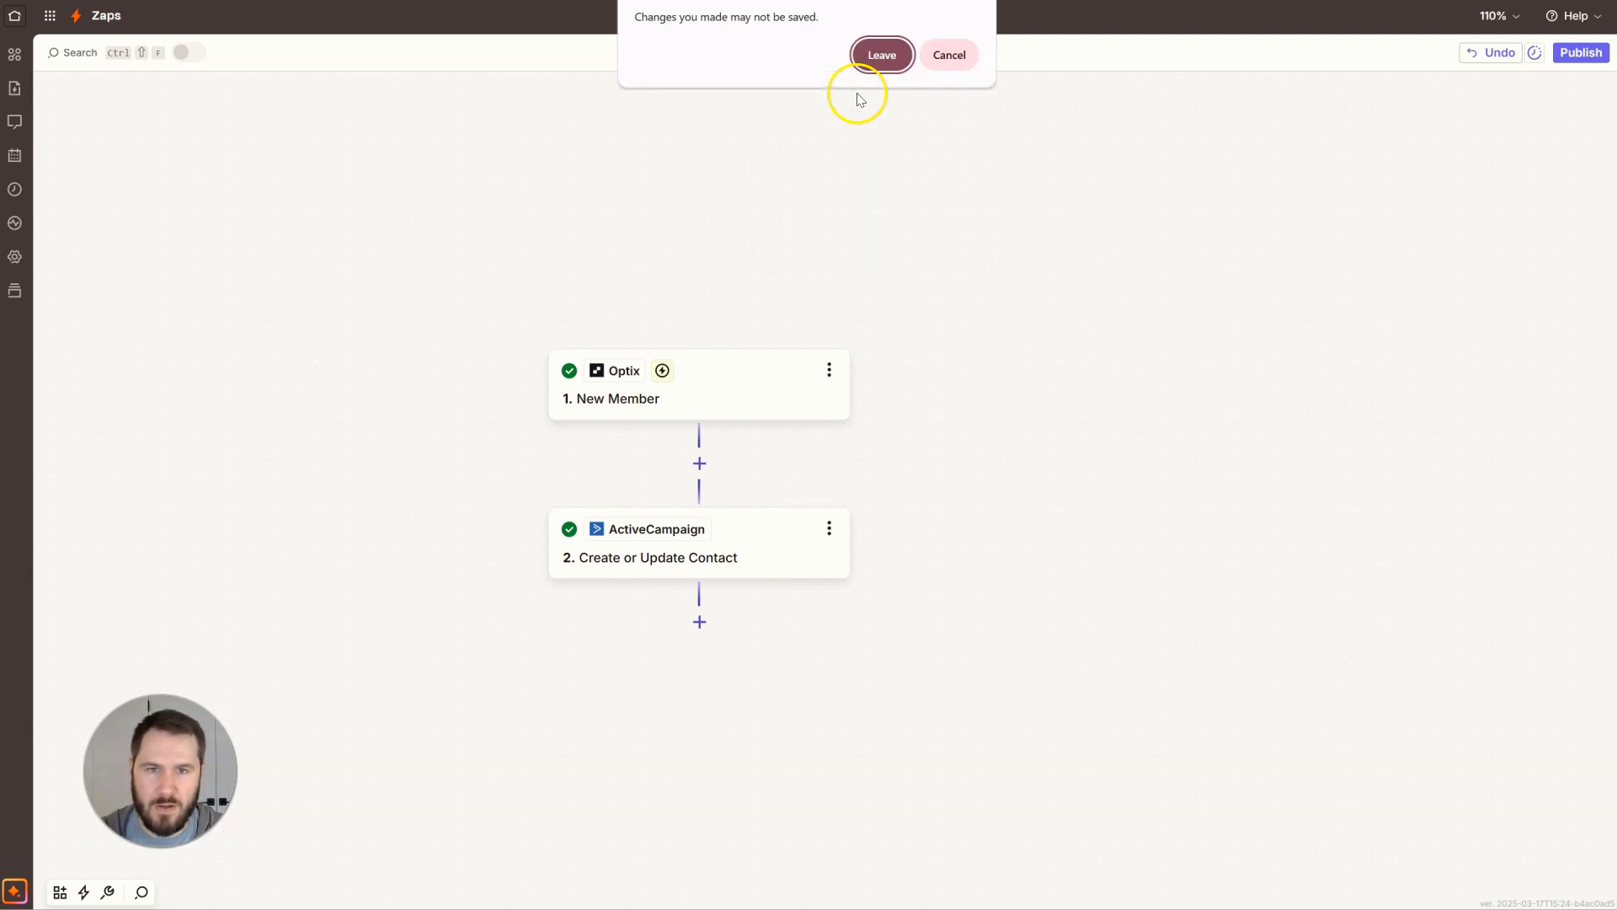
pyautogui.click(930, 55)
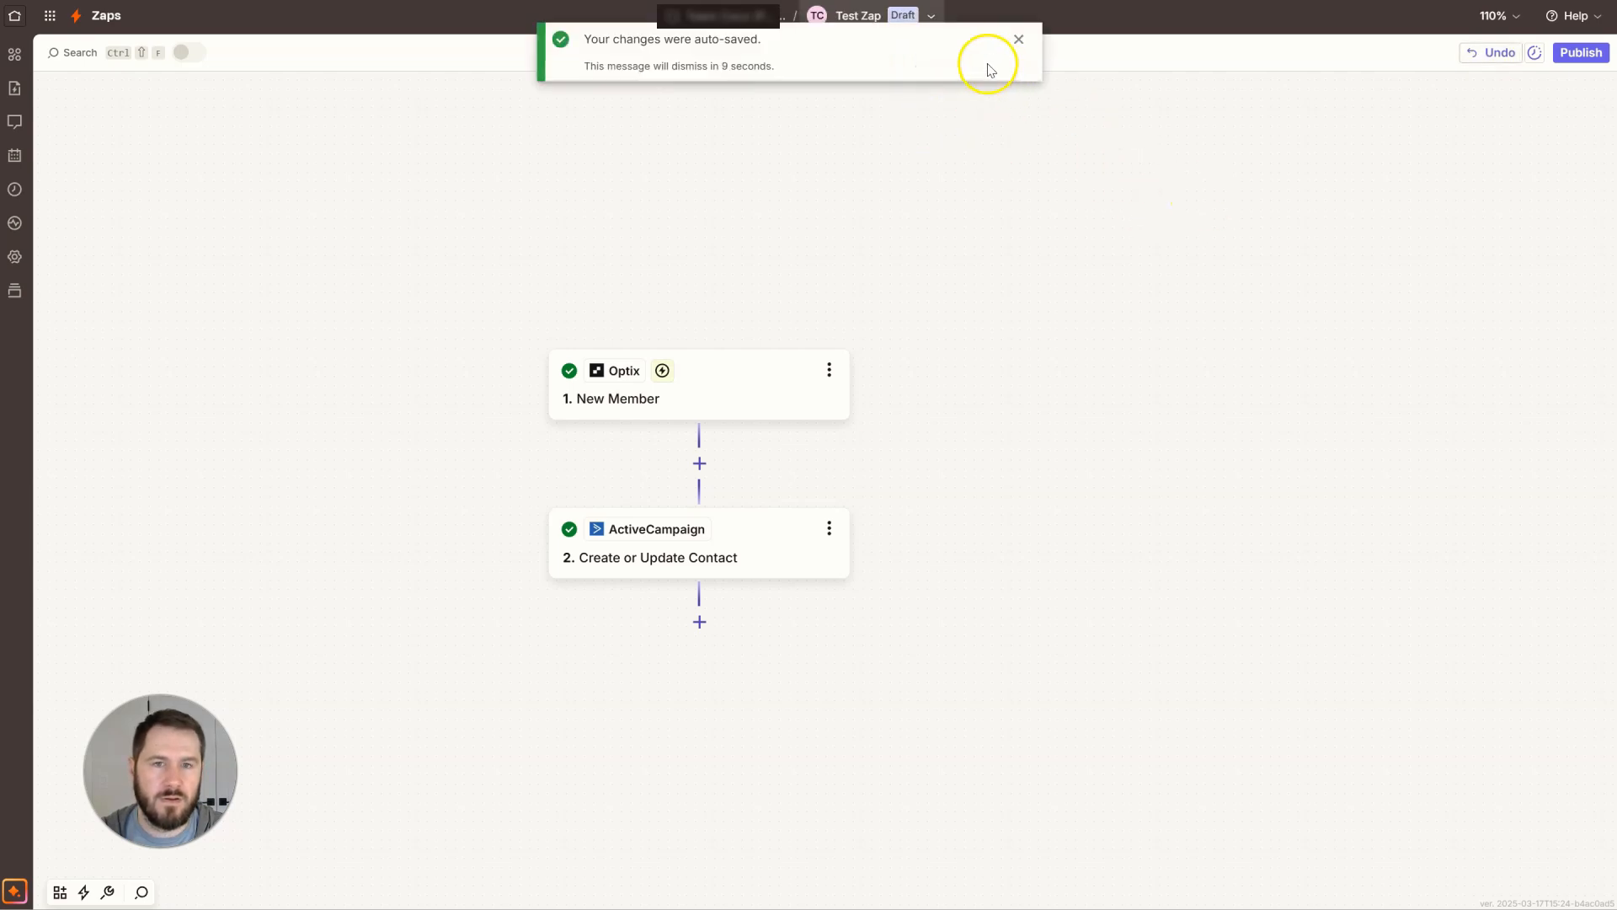
pyautogui.click(1019, 39)
# Publish the Zap and refresh its Zap runs log.
pyautogui.click(1581, 52)
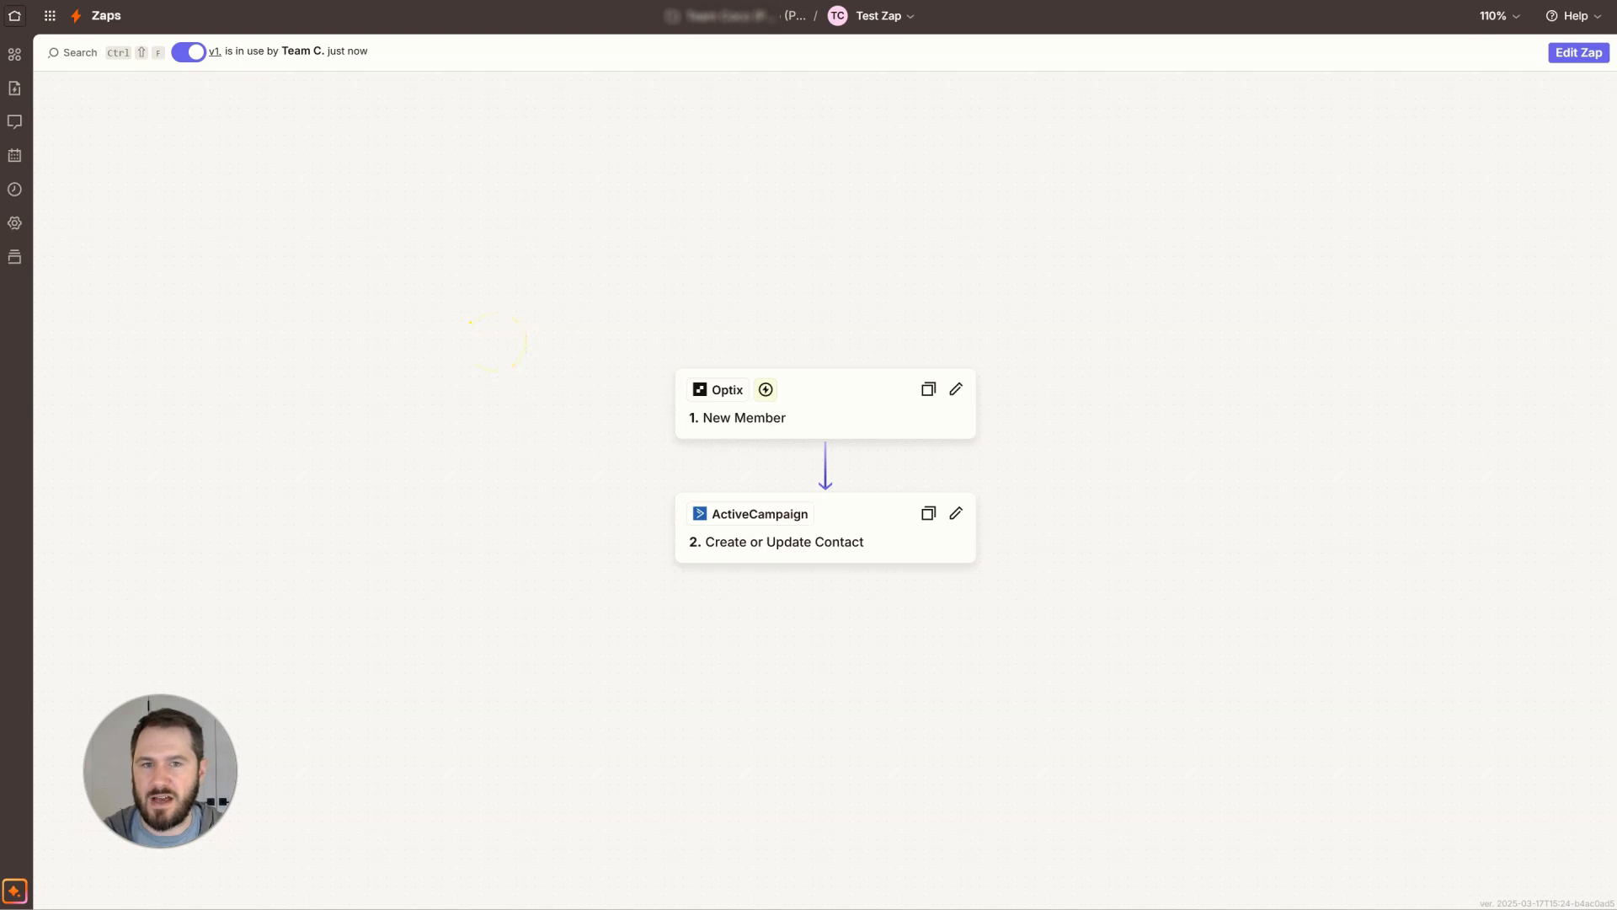
pyautogui.click(17, 190)
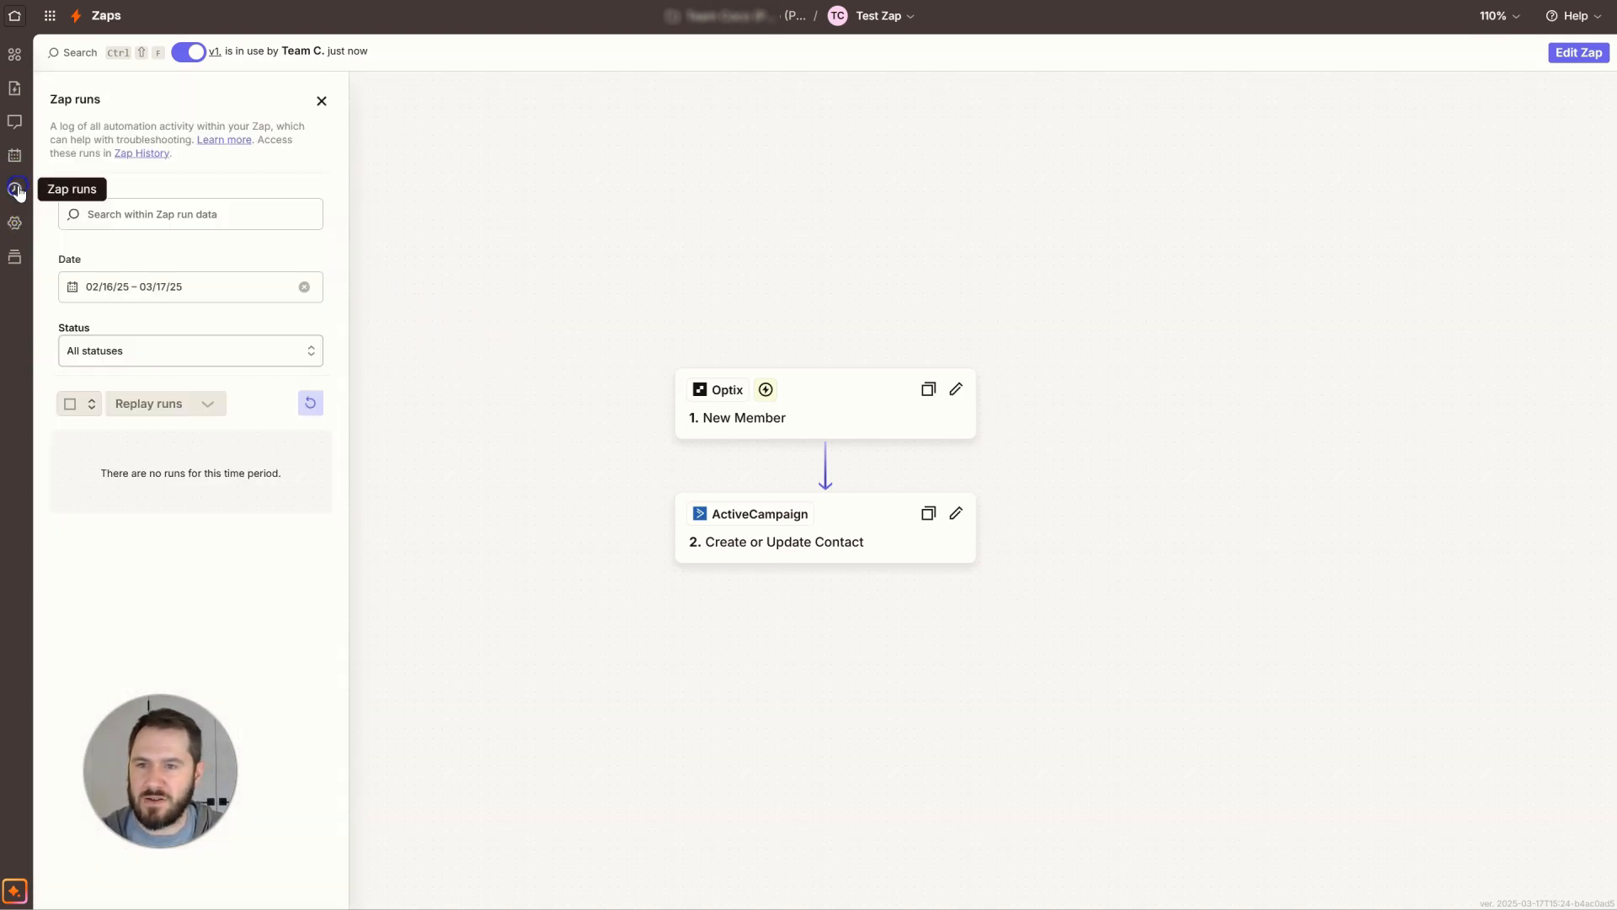
pyautogui.click(310, 403)
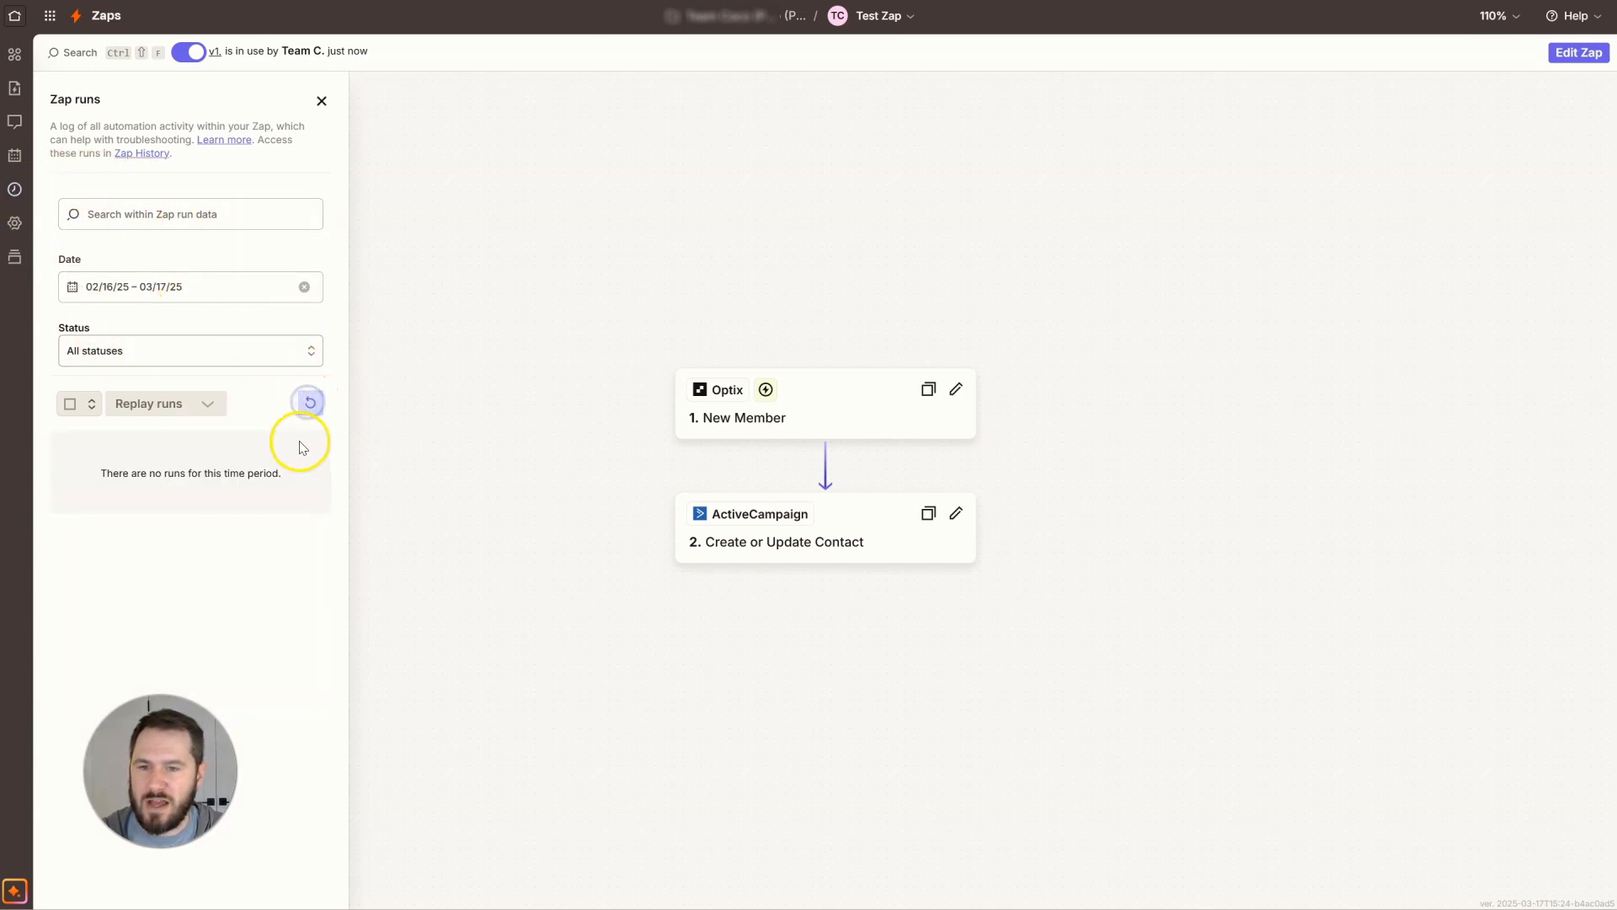